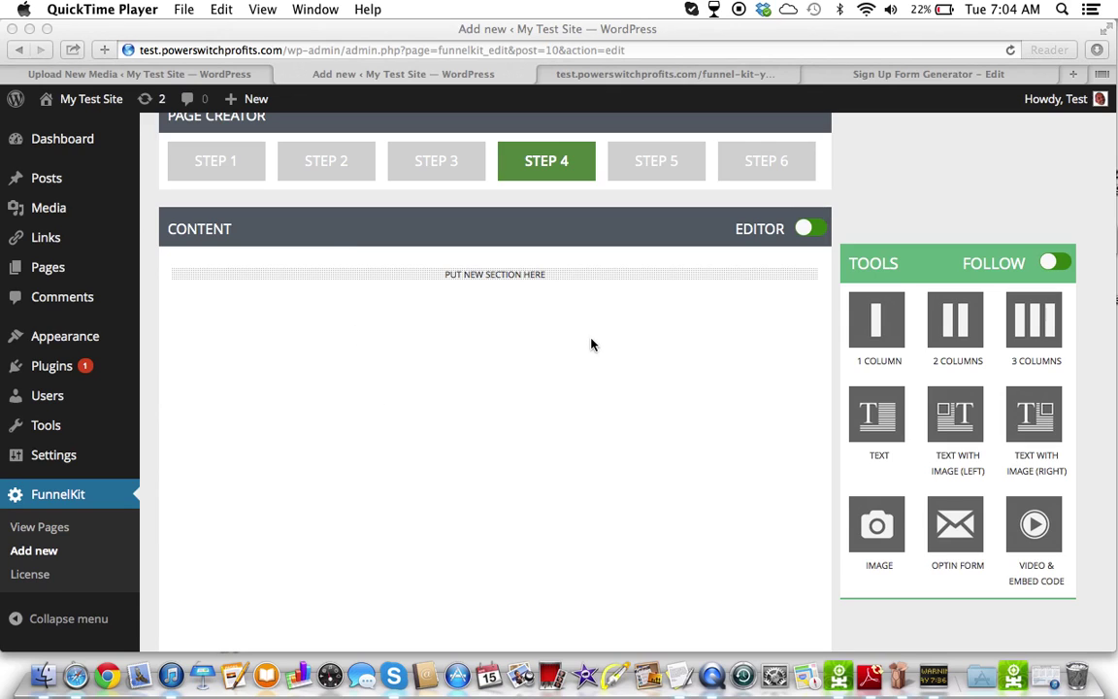
Step: Check the Step 3 subscription form settings, then return to the Step 4 page content
{"action": "left_click", "coordinate": [462, 165]}
{"action": "left_click", "coordinate": [462, 157]}
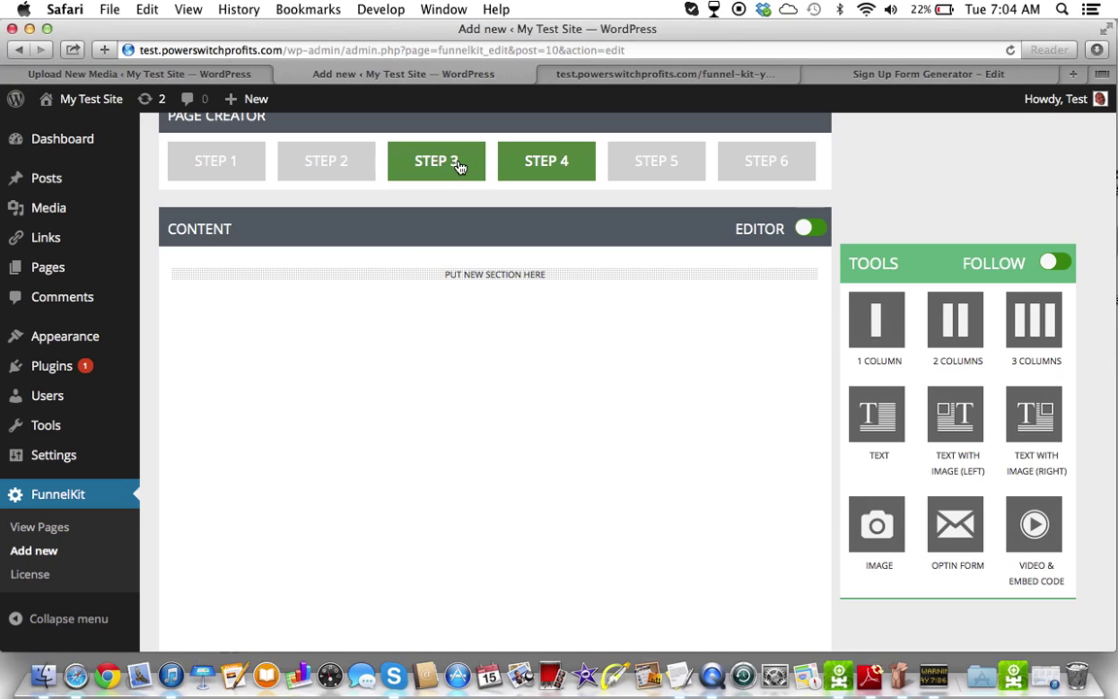
{"action": "scroll", "coordinate": [545, 364], "scroll_direction": "down", "scroll_amount": 4}
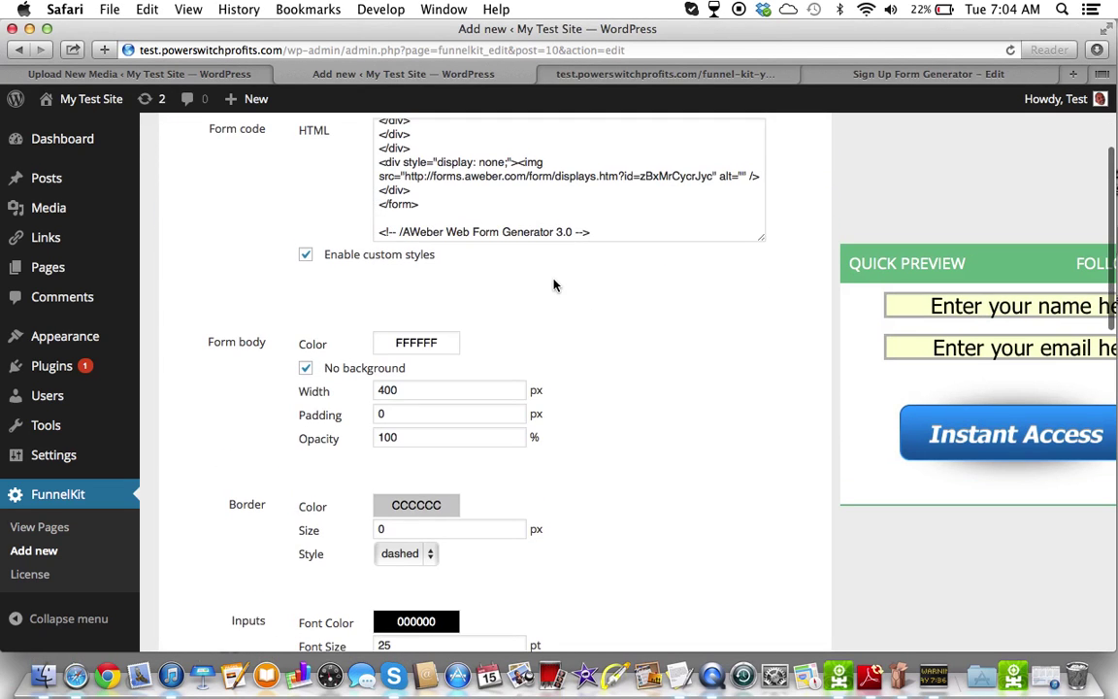
{"action": "scroll", "coordinate": [555, 283], "scroll_direction": "up", "scroll_amount": 5}
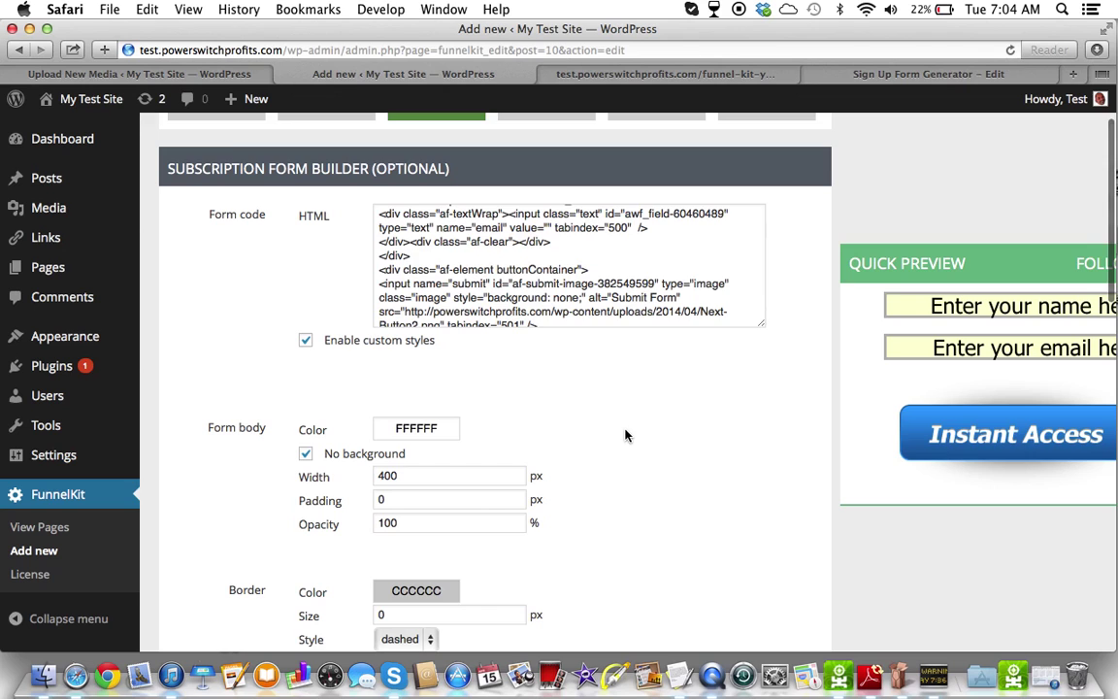
{"action": "scroll", "coordinate": [612, 407], "scroll_direction": "up", "scroll_amount": 2}
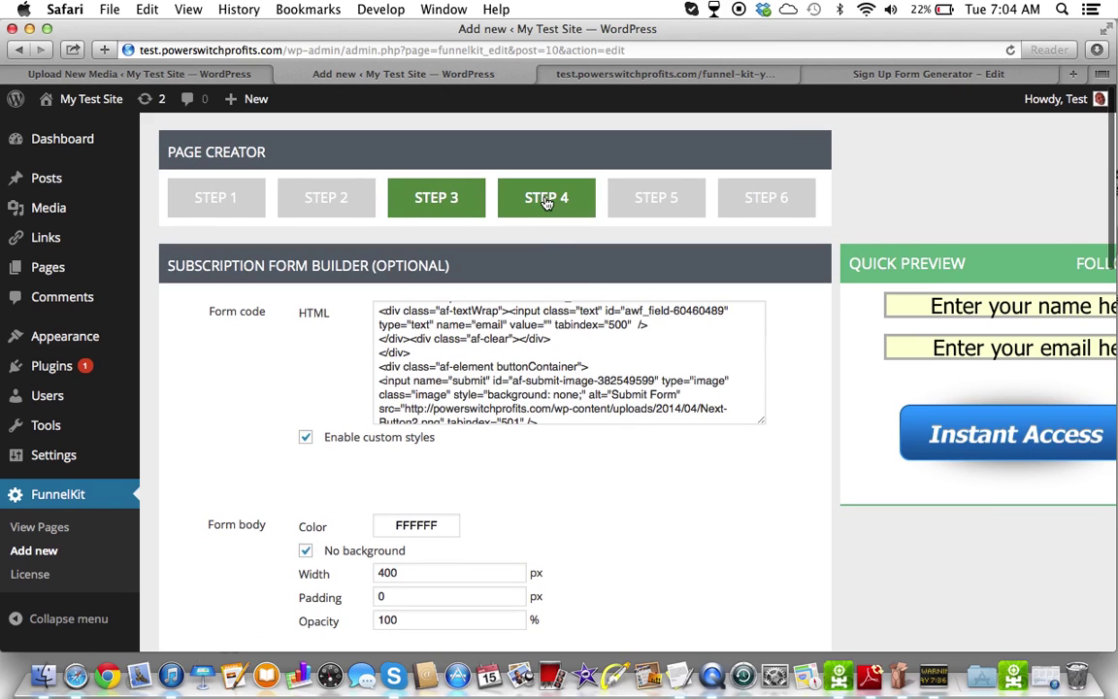
{"action": "left_click", "coordinate": [546, 199]}
{"action": "scroll", "coordinate": [544, 202], "scroll_direction": "down", "scroll_amount": 1}
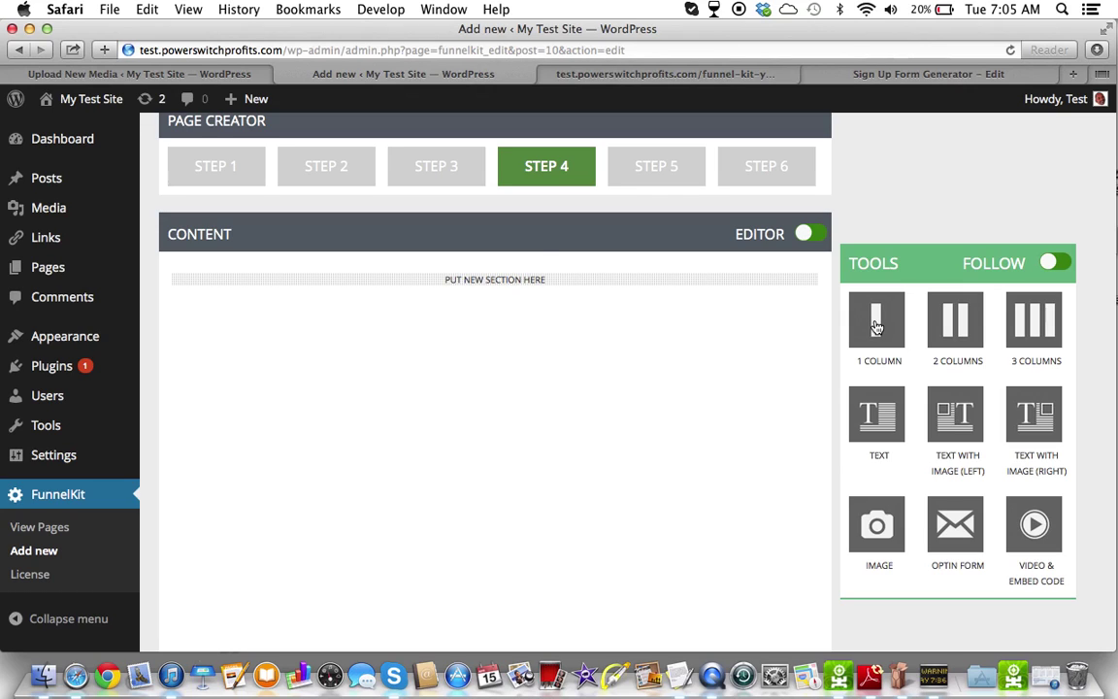
Step: Drop a full-width one-column section onto the empty page and save its default settings
{"action": "left_click_drag", "start_coordinate": [876, 327], "coordinate": [481, 277]}
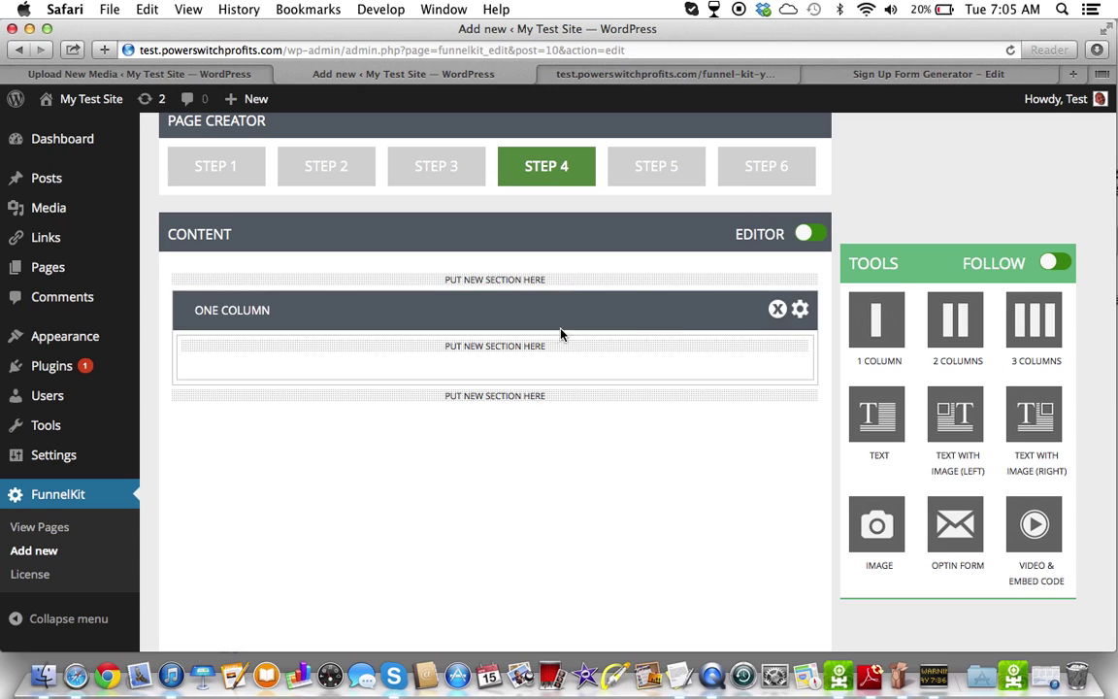
{"action": "left_click", "coordinate": [802, 310]}
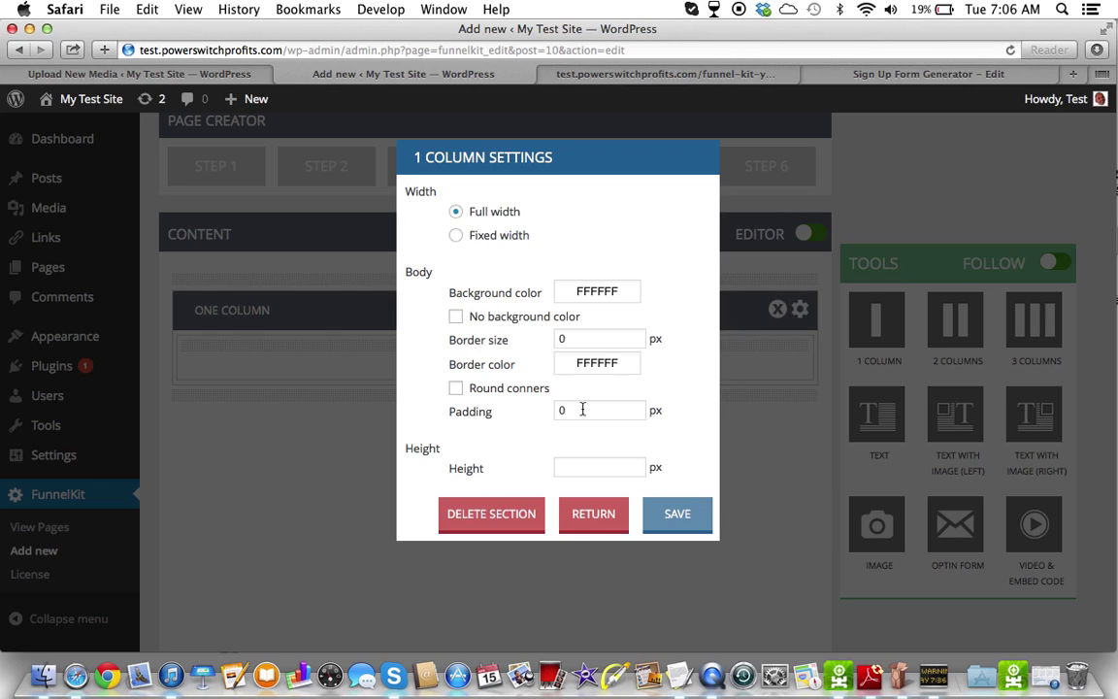
{"action": "left_click", "coordinate": [676, 515]}
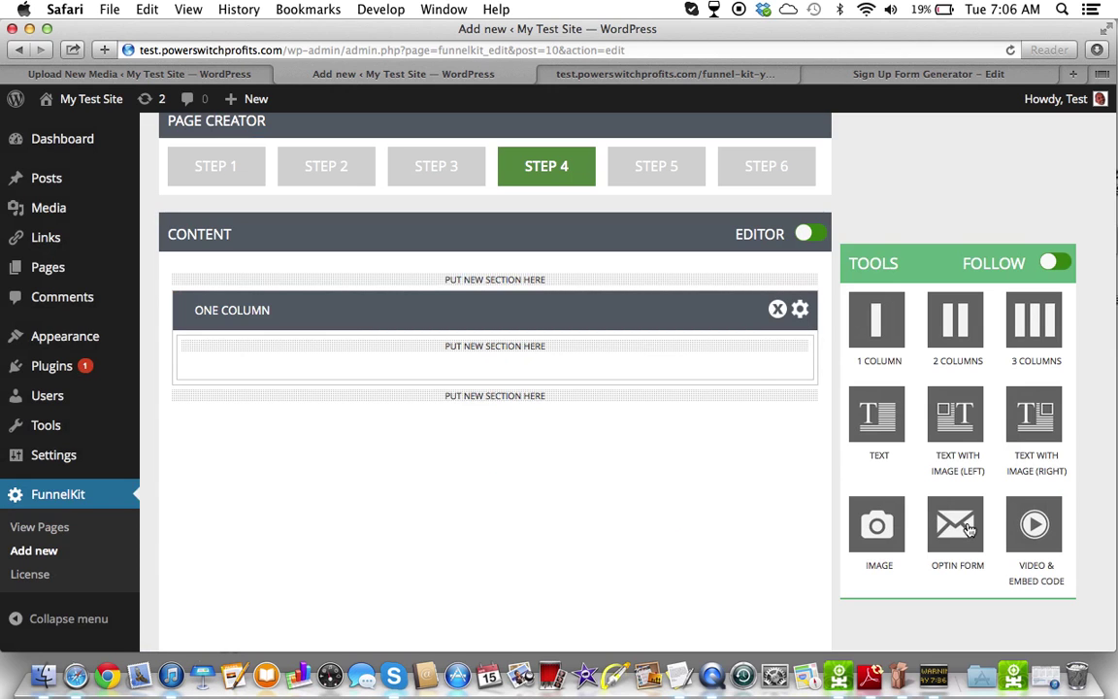
Step: Place an Optin Form block in the one-column section with a Text block above it
{"action": "left_click_drag", "start_coordinate": [935, 525], "coordinate": [543, 358]}
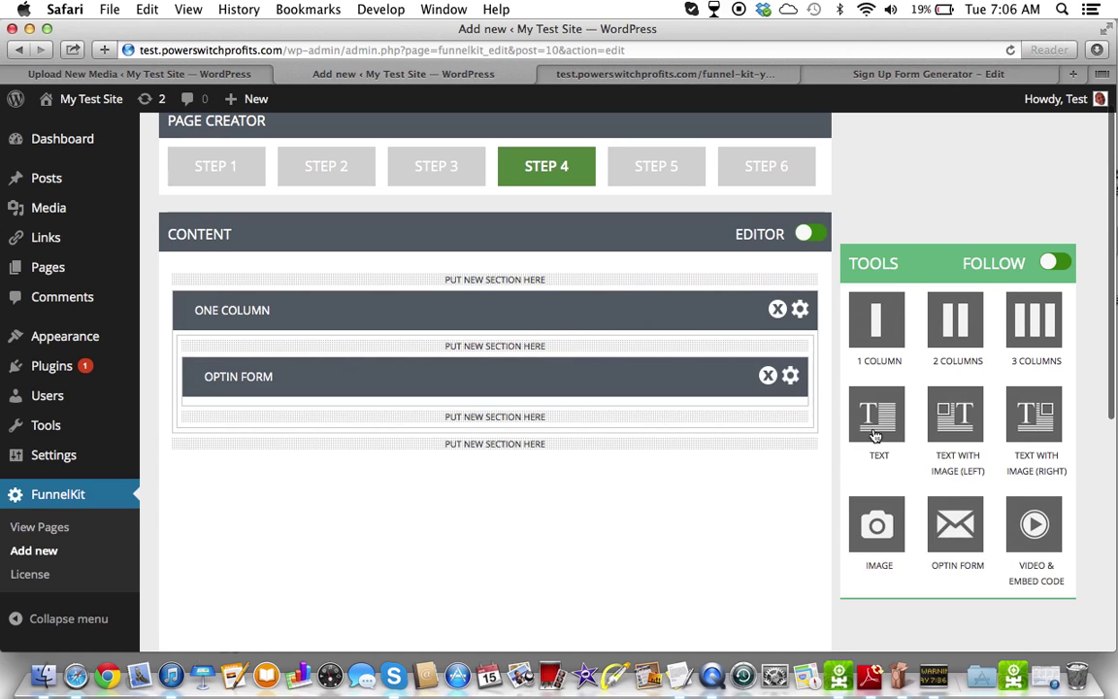
{"action": "left_click_drag", "start_coordinate": [888, 419], "coordinate": [517, 349]}
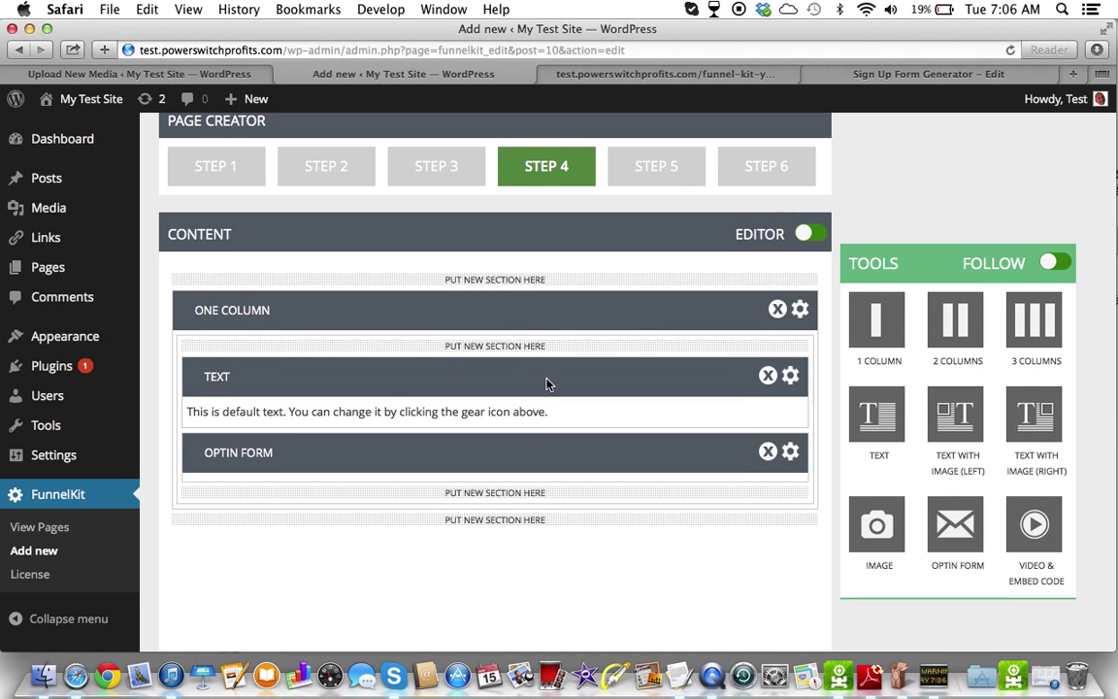
{"action": "scroll", "coordinate": [546, 382], "scroll_direction": "down", "scroll_amount": 1}
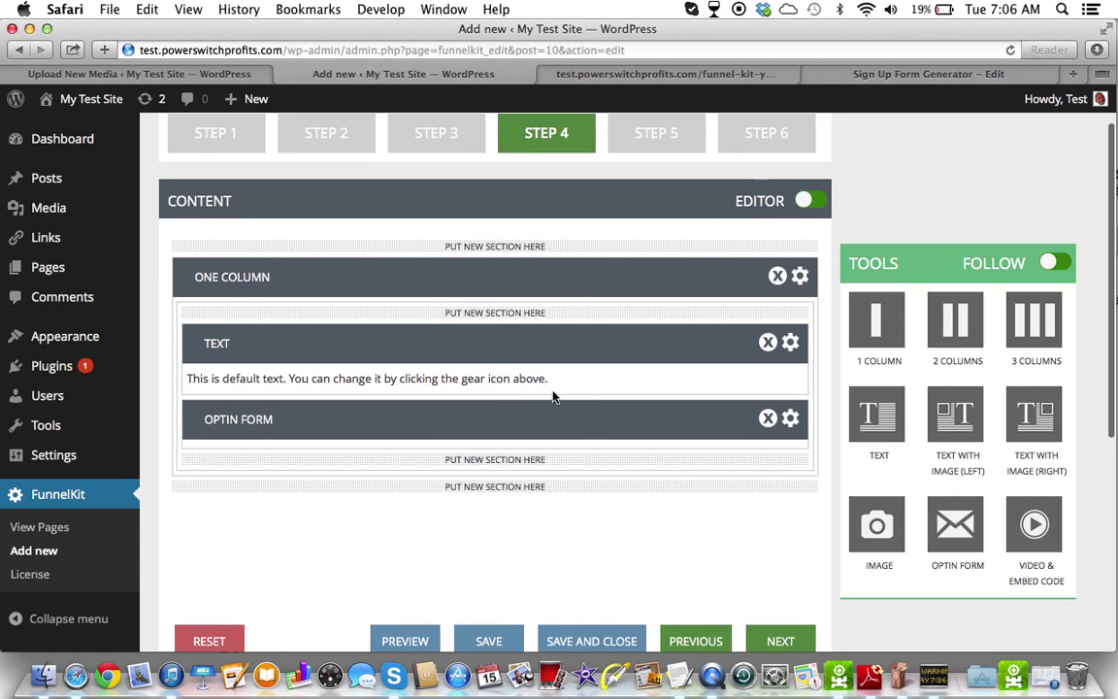
{"action": "left_click_drag", "start_coordinate": [551, 423], "coordinate": [553, 337]}
{"action": "left_click", "coordinate": [553, 415]}
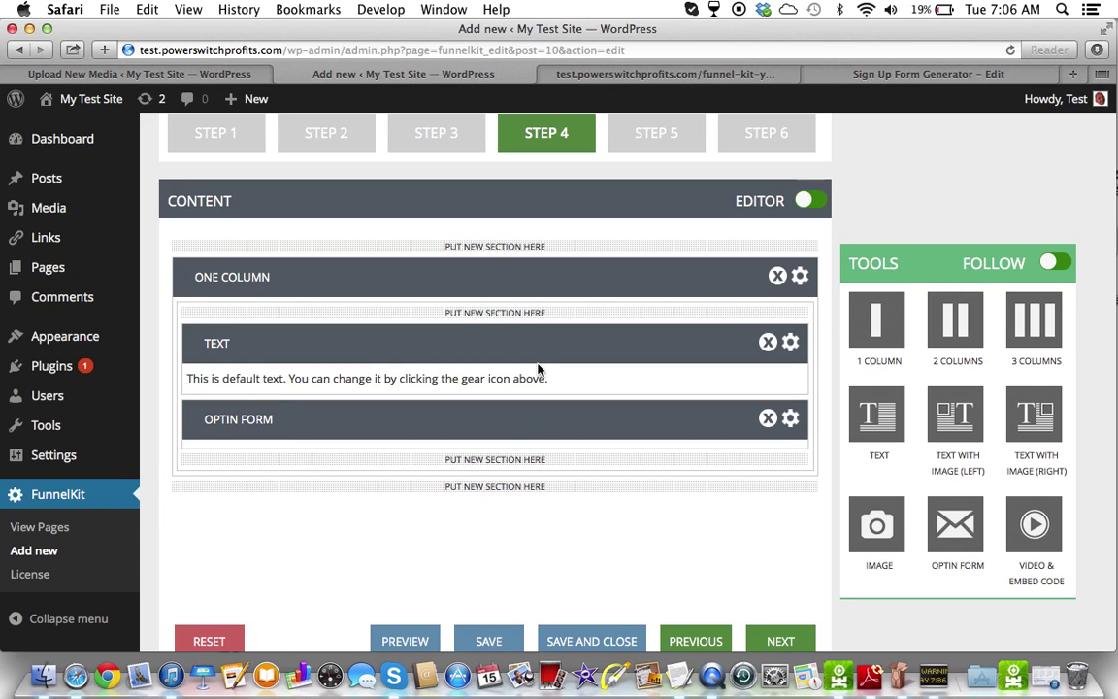
{"action": "scroll", "coordinate": [539, 370], "scroll_direction": "up", "scroll_amount": 2}
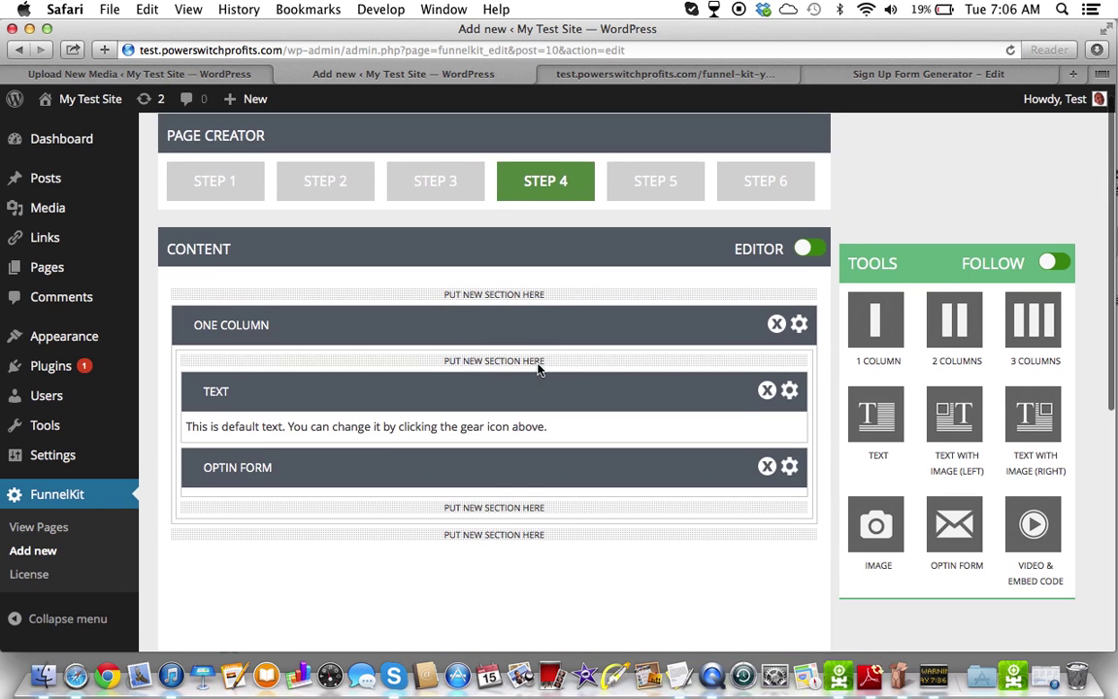
{"action": "scroll", "coordinate": [539, 364], "scroll_direction": "up", "scroll_amount": 1}
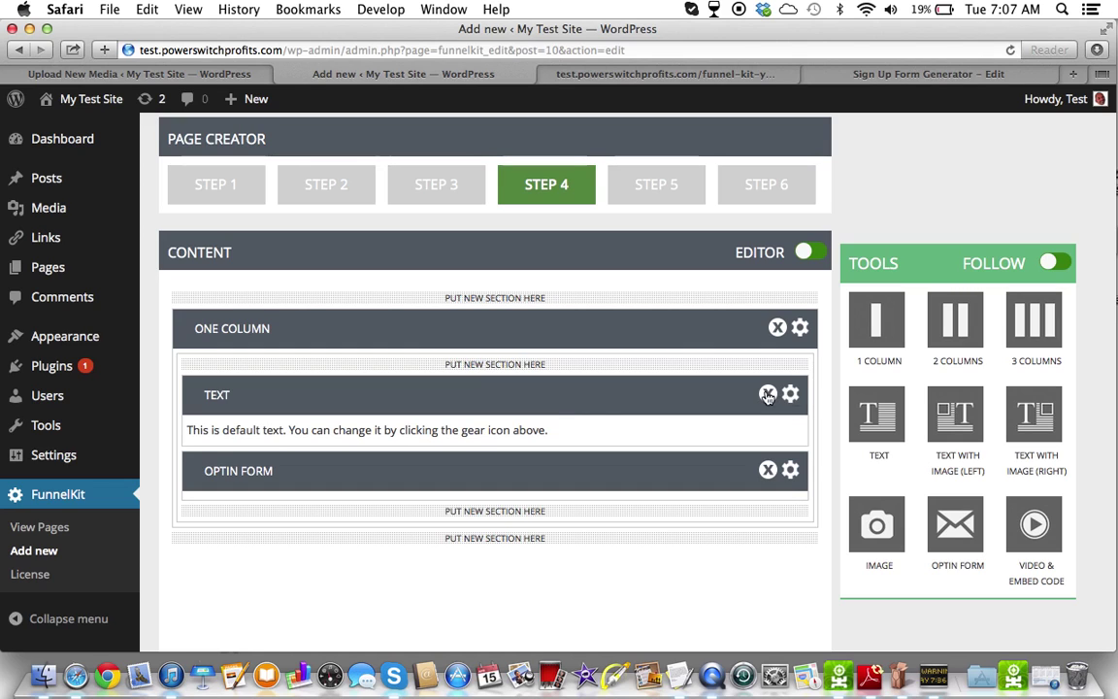
Step: Replace the placeholder text with 'FREE Video Reveals How to Build a 1 Page Cash Machine'
{"action": "left_click", "coordinate": [792, 394]}
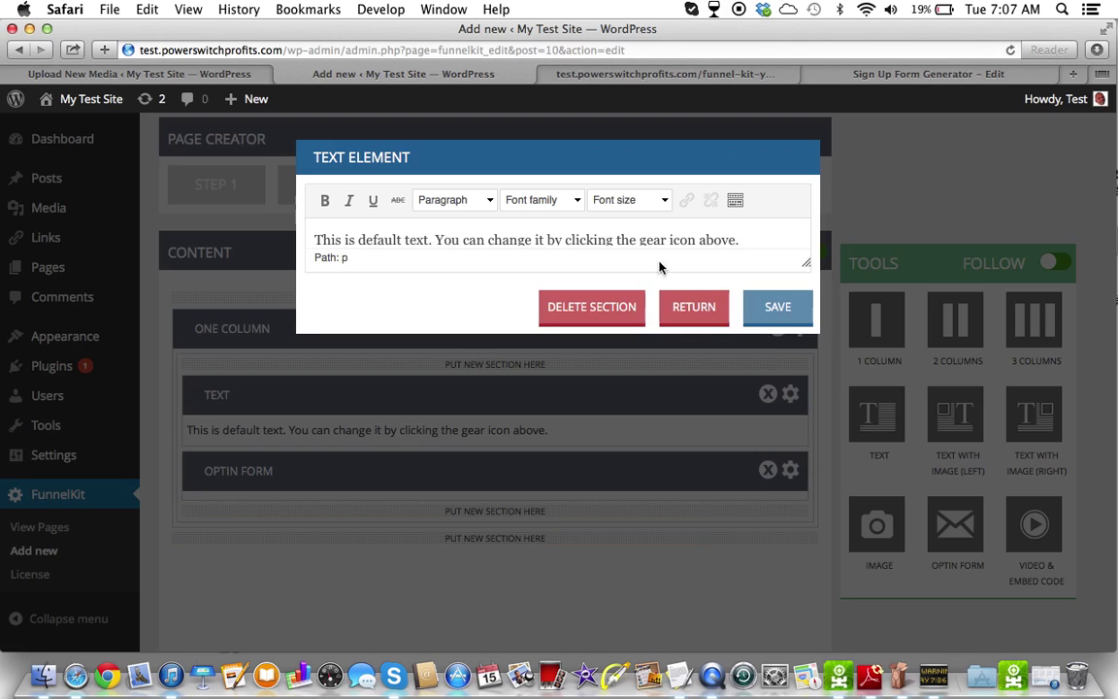
{"action": "left_click_drag", "start_coordinate": [742, 239], "coordinate": [324, 216]}
{"action": "type", "text": "How"}
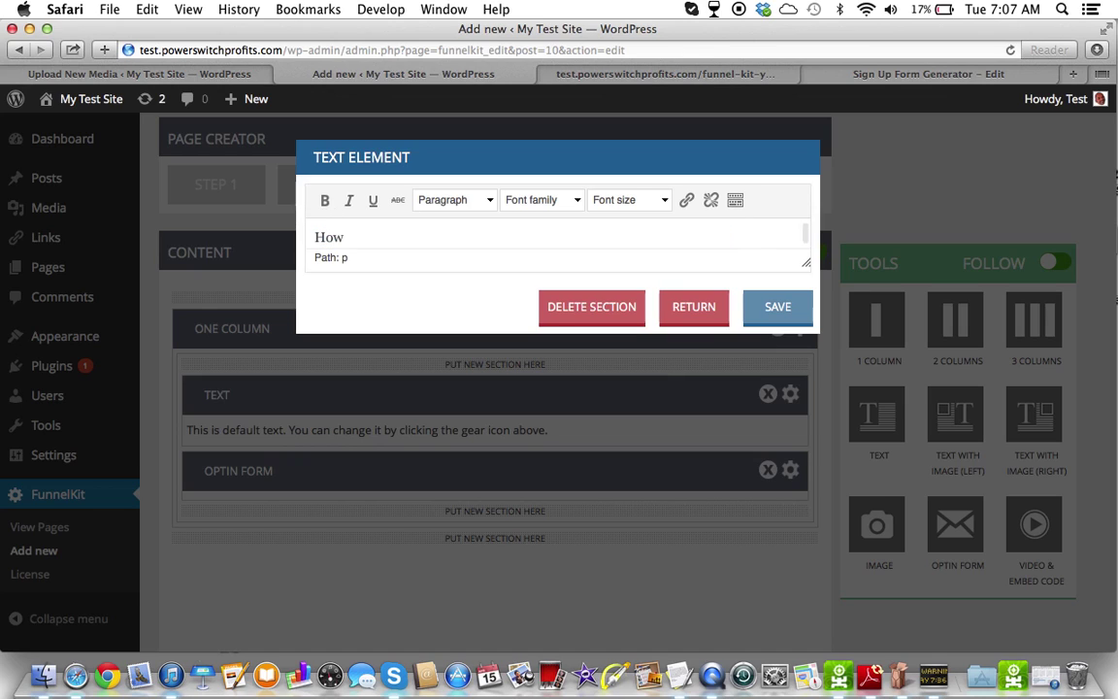
{"action": "type", "text": " to Build"}
{"action": "key", "text": "BackSpace"}
{"action": "key", "text": "BackSpace"}
{"action": "key", "text": "BackSpace"}
{"action": "key", "text": "BackSpace"}
{"action": "key", "text": "BackSpace"}
{"action": "key", "text": "BackSpace"}
{"action": "key", "text": "BackSpace"}
{"action": "key", "text": "BackSpace"}
{"action": "key", "text": "BackSpace"}
{"action": "key", "text": "BackSpace"}
{"action": "key", "text": "BackSpace"}
{"action": "key", "text": "BackSpace"}
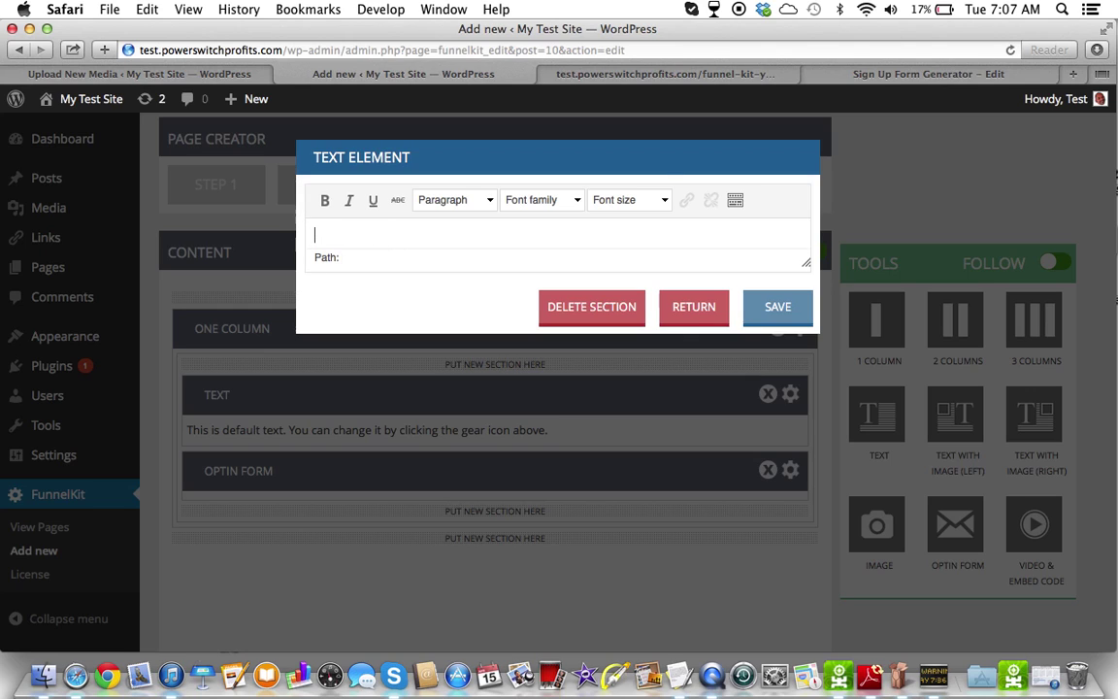
{"action": "type", "text": "FREE Video "}
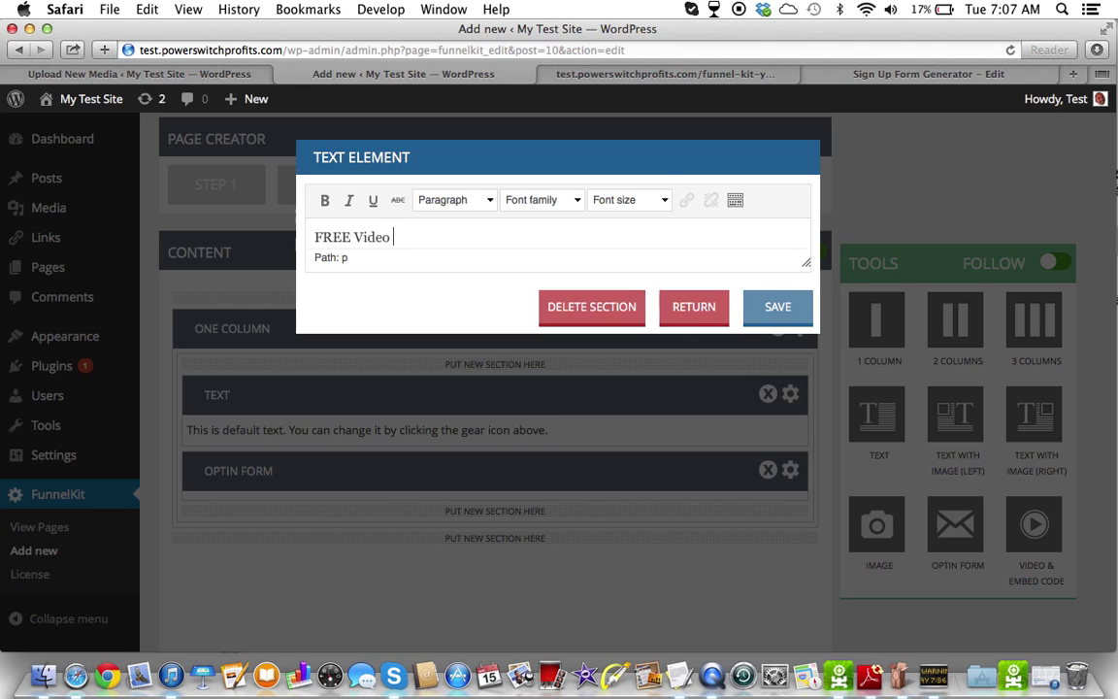
{"action": "type", "text": "Reveals How to Build"}
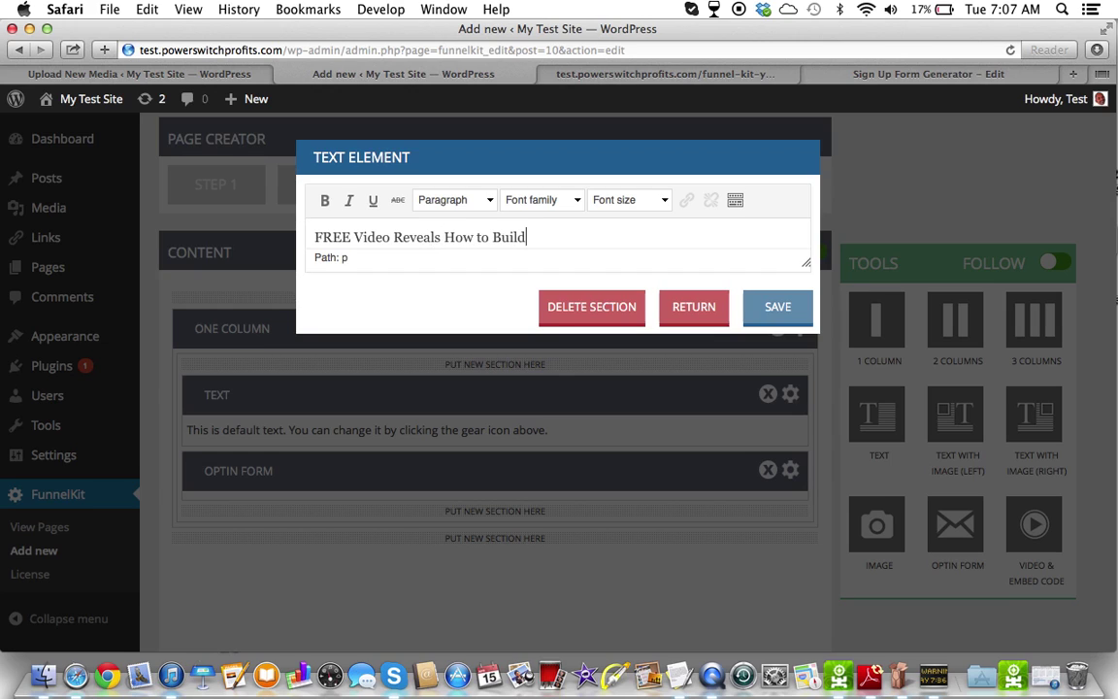
{"action": "type", "text": " a 1 Page Cash Mac"}
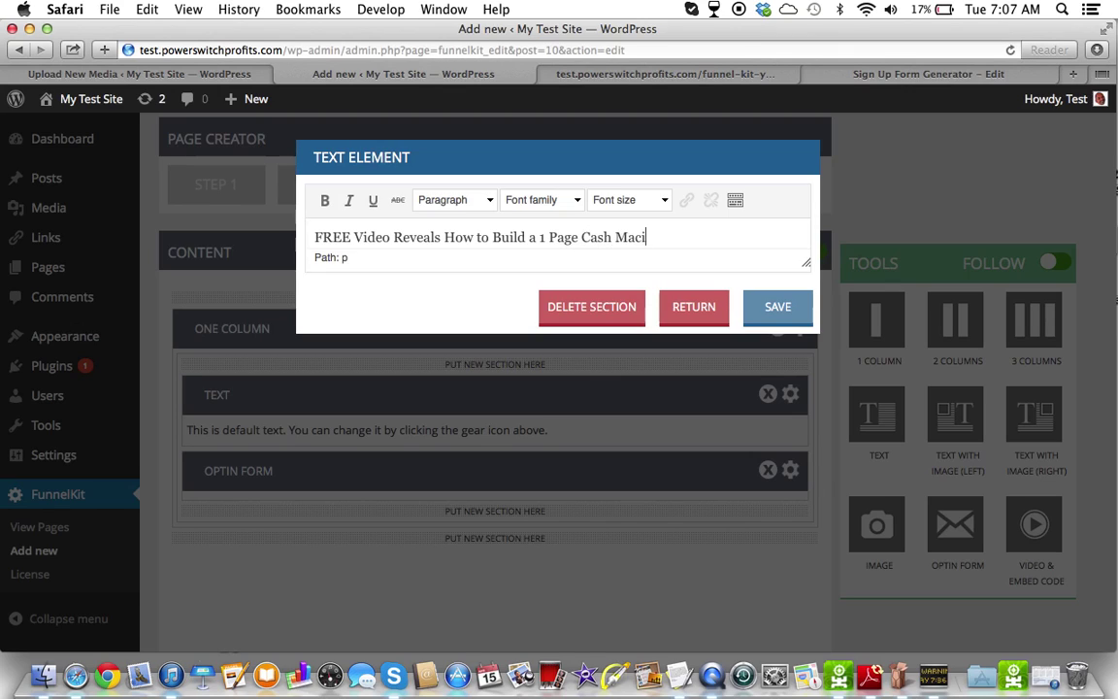
{"action": "type", "text": "hine"}
Step: Format the headline as a centered Heading 2
{"action": "left_click_drag", "start_coordinate": [679, 239], "coordinate": [276, 227]}
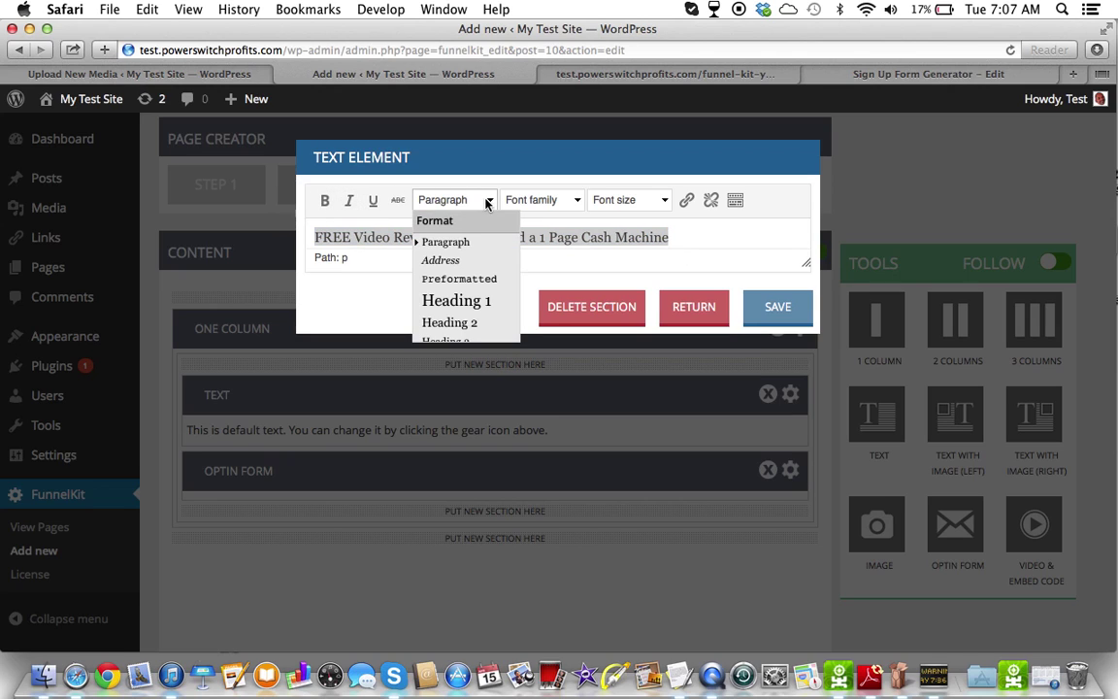
{"action": "left_click", "coordinate": [457, 326]}
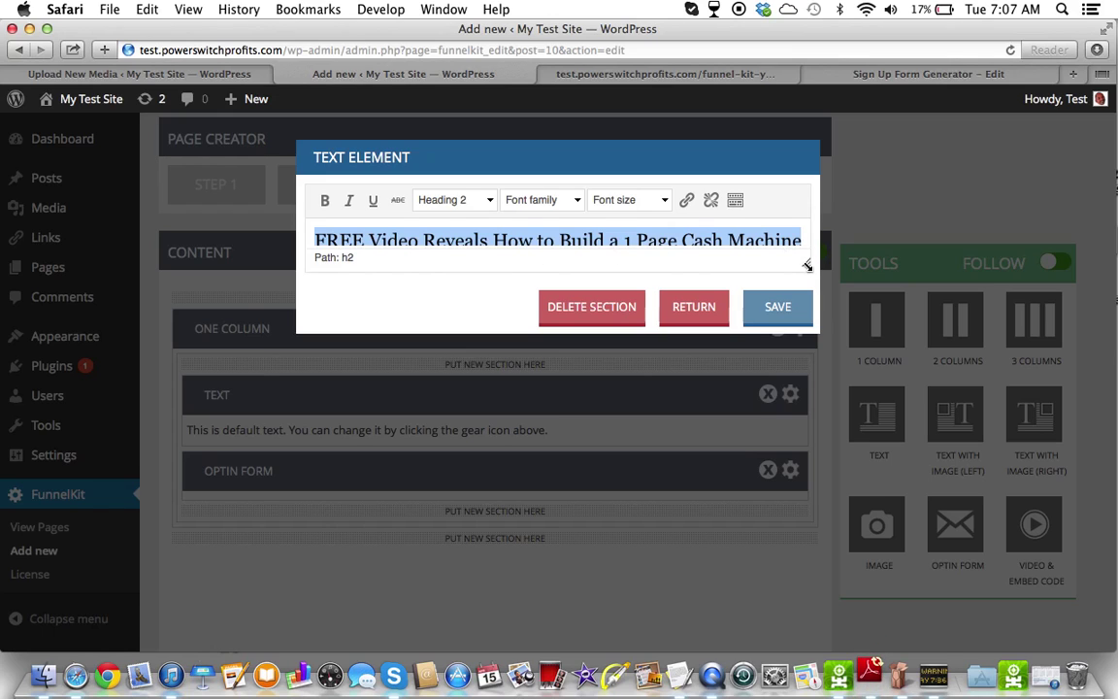
{"action": "left_click_drag", "start_coordinate": [805, 262], "coordinate": [806, 369]}
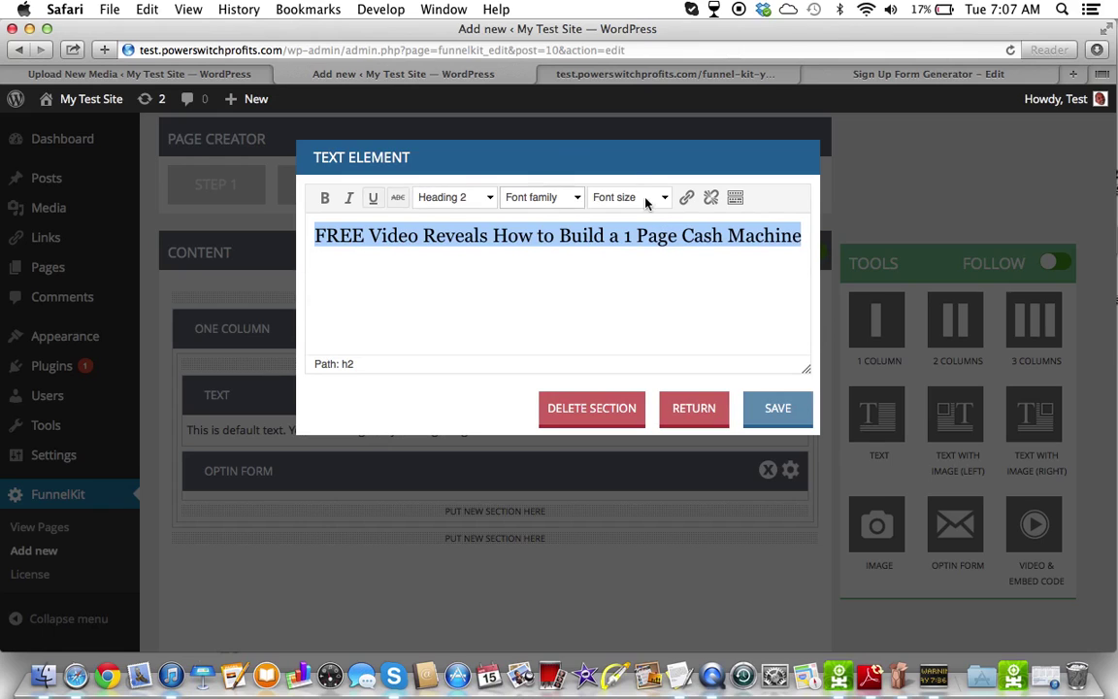
{"action": "left_click", "coordinate": [735, 197]}
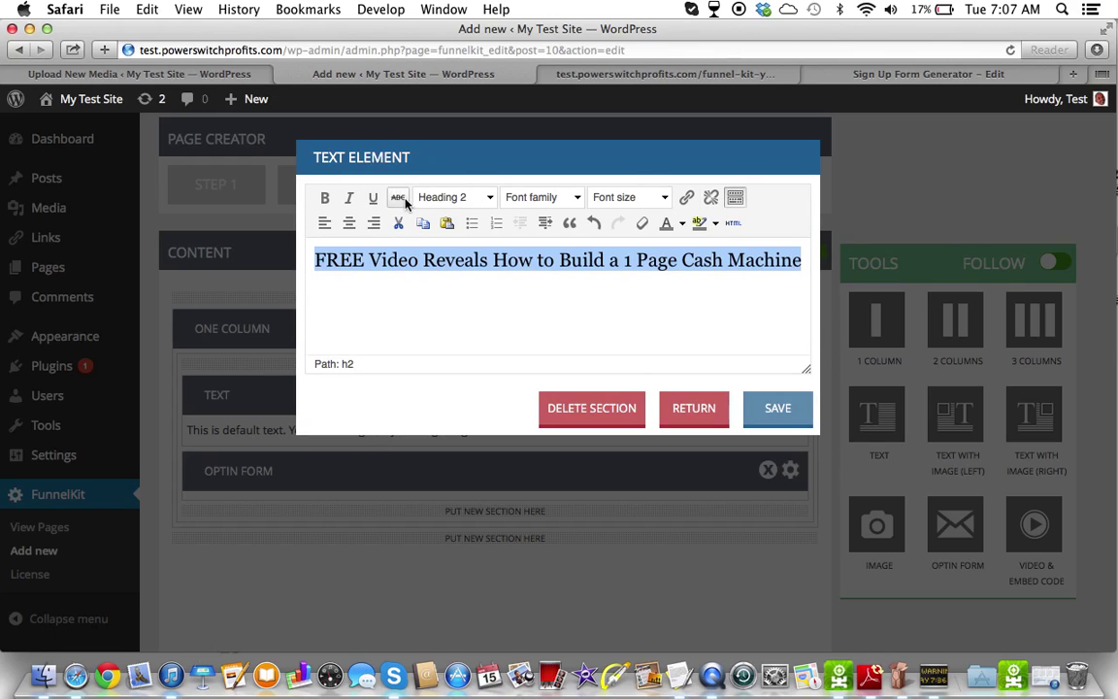
{"action": "left_click", "coordinate": [349, 223]}
{"action": "left_click", "coordinate": [383, 277]}
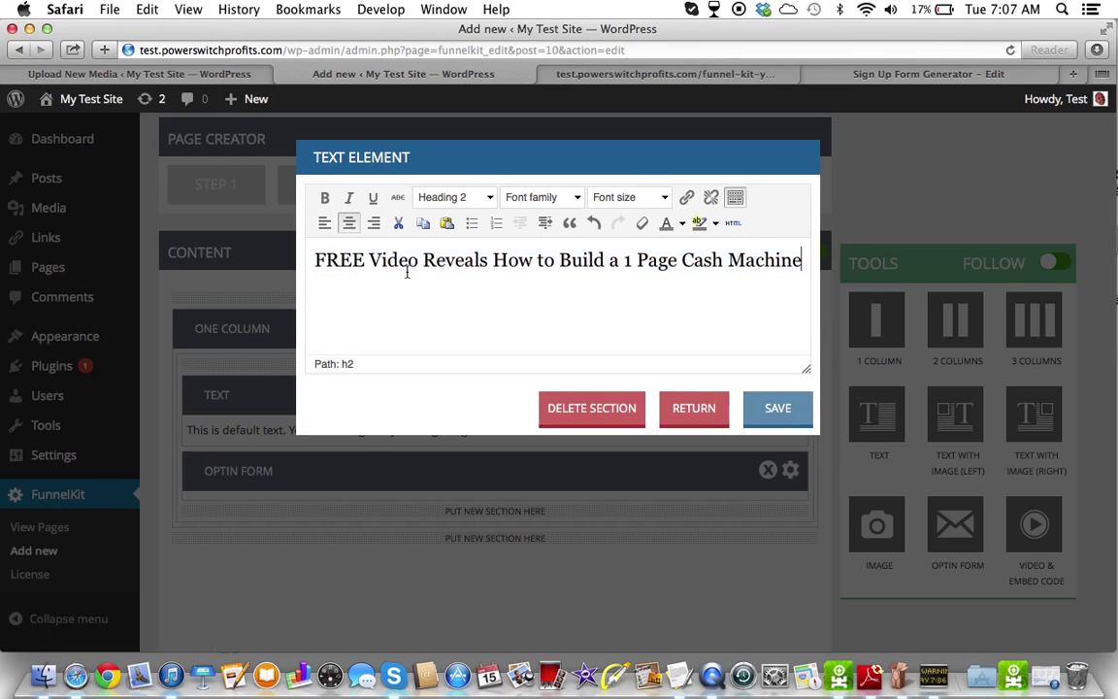
Step: Make 'FREE Video' bold and red #c40000, then save the headline
{"action": "left_click_drag", "start_coordinate": [418, 260], "coordinate": [311, 259]}
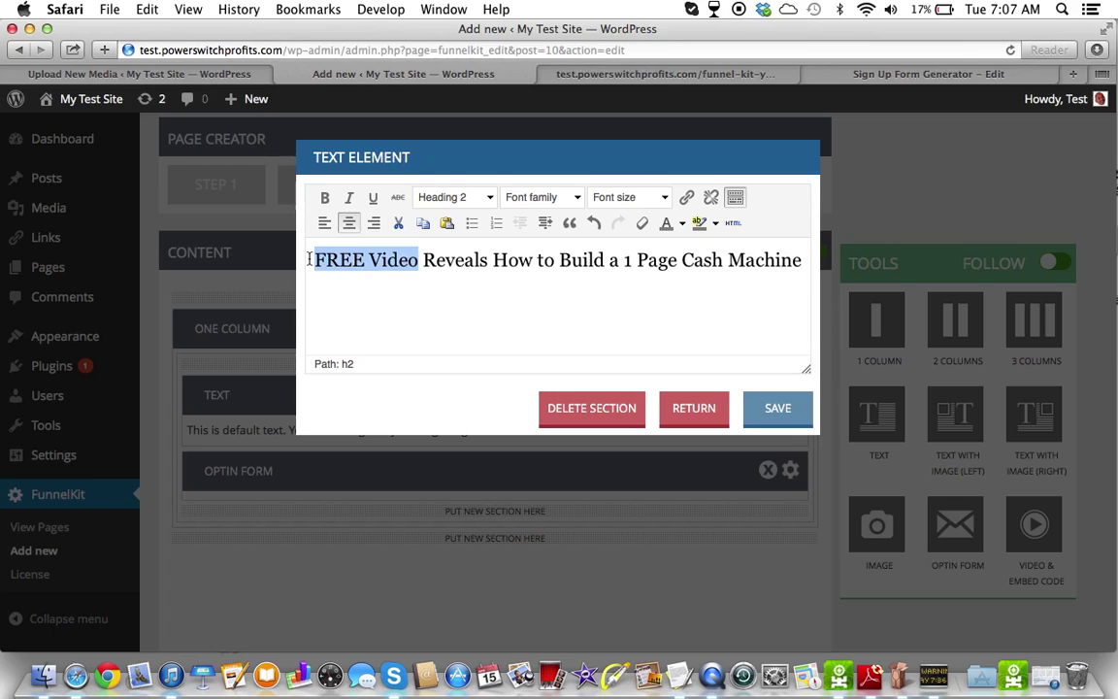
{"action": "left_click", "coordinate": [325, 197]}
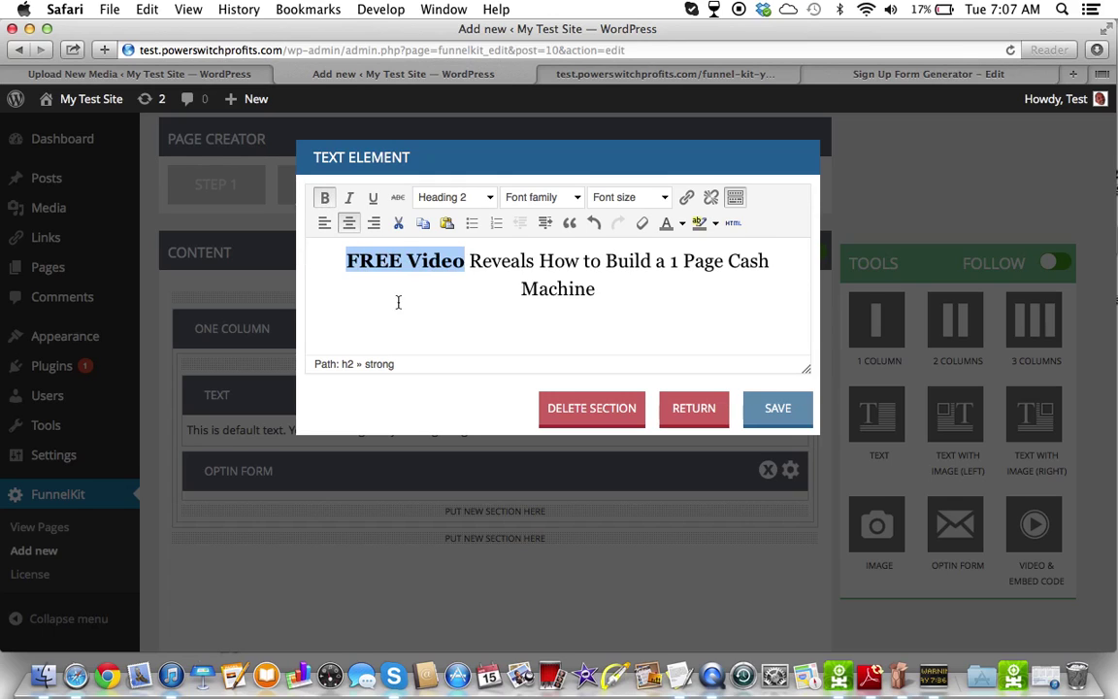
{"action": "left_click", "coordinate": [681, 224]}
{"action": "left_click", "coordinate": [695, 311]}
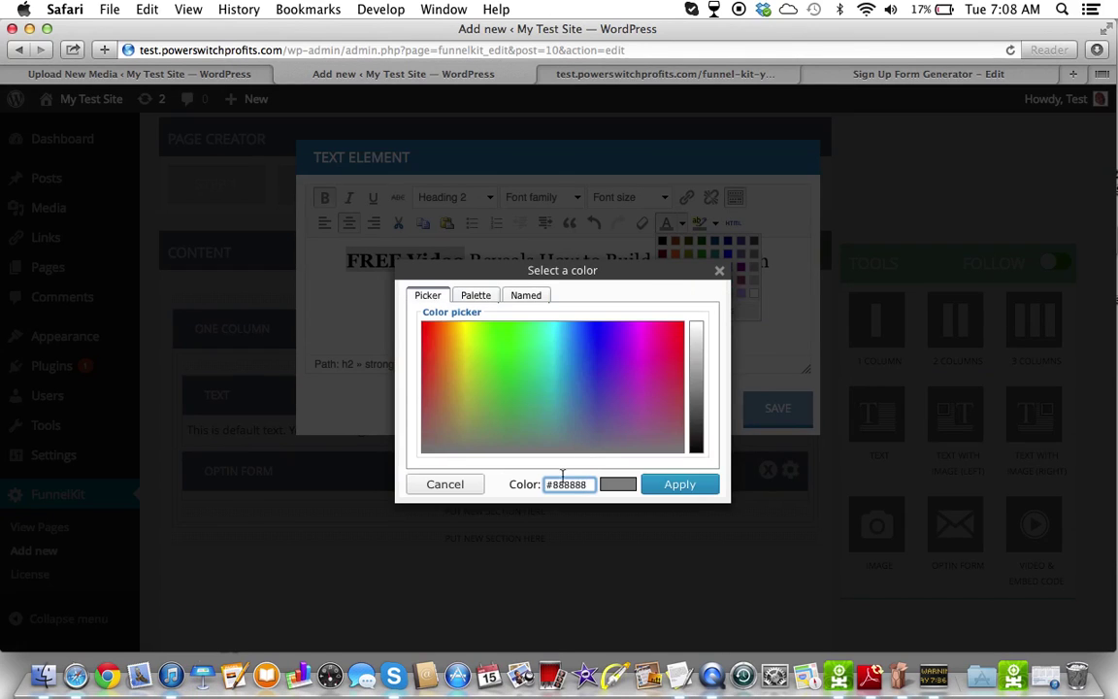
{"action": "type", "text": "#c40000"}
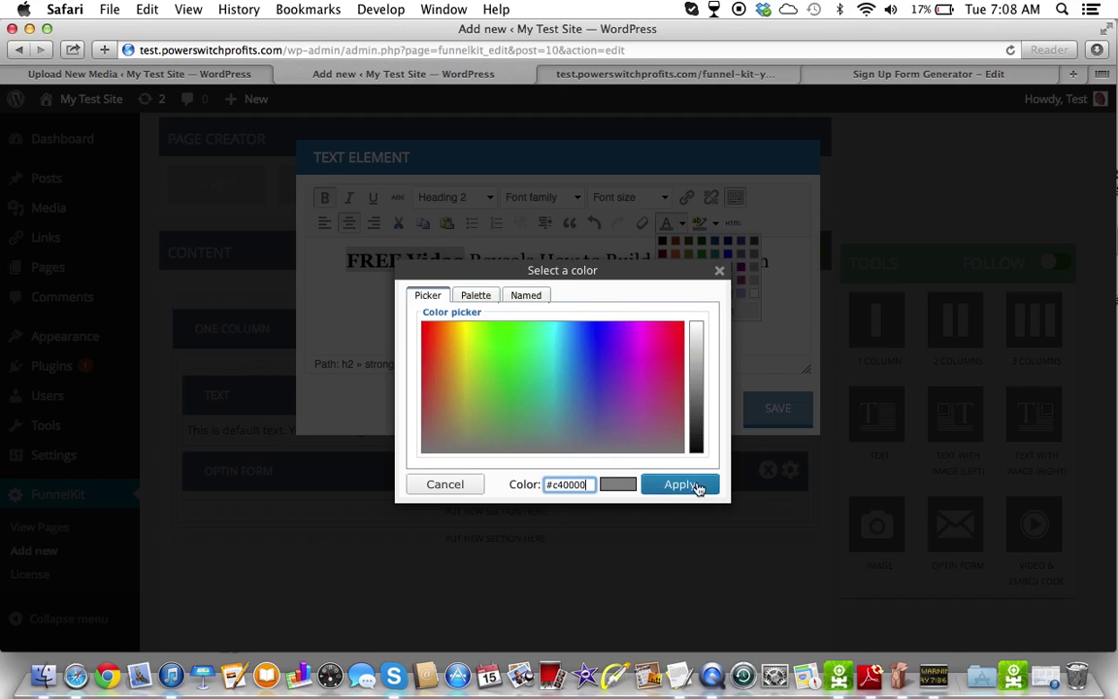
{"action": "left_click", "coordinate": [684, 485]}
{"action": "left_click", "coordinate": [779, 408]}
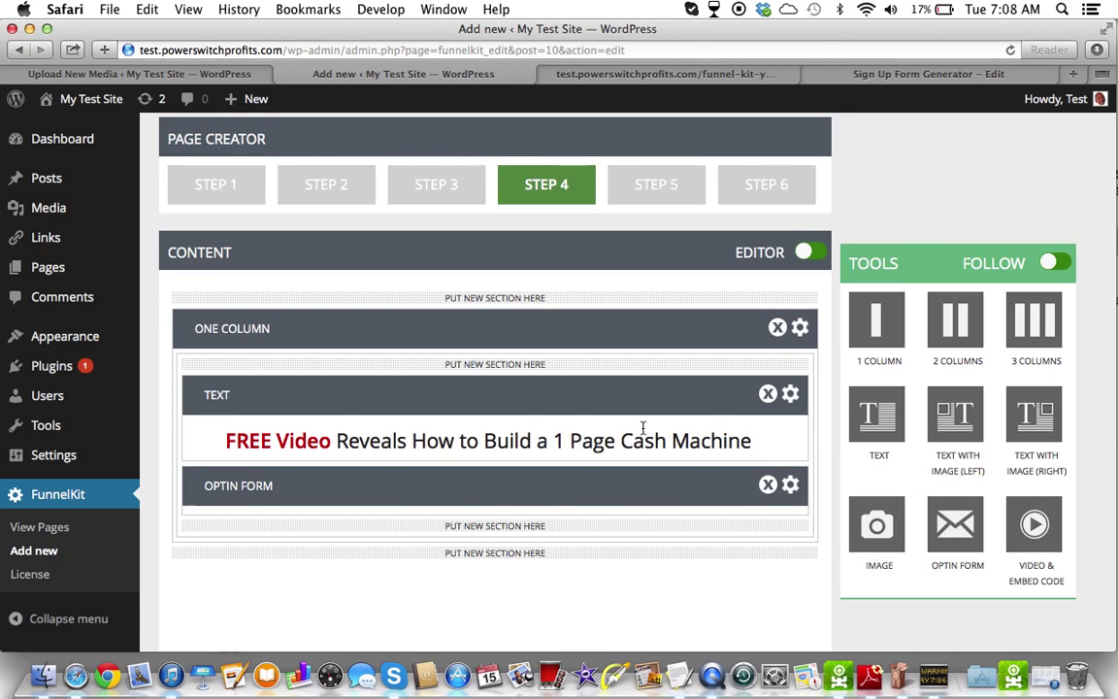
Step: Save the page and dismiss the saved confirmation
{"action": "scroll", "coordinate": [644, 429], "scroll_direction": "down", "scroll_amount": 5}
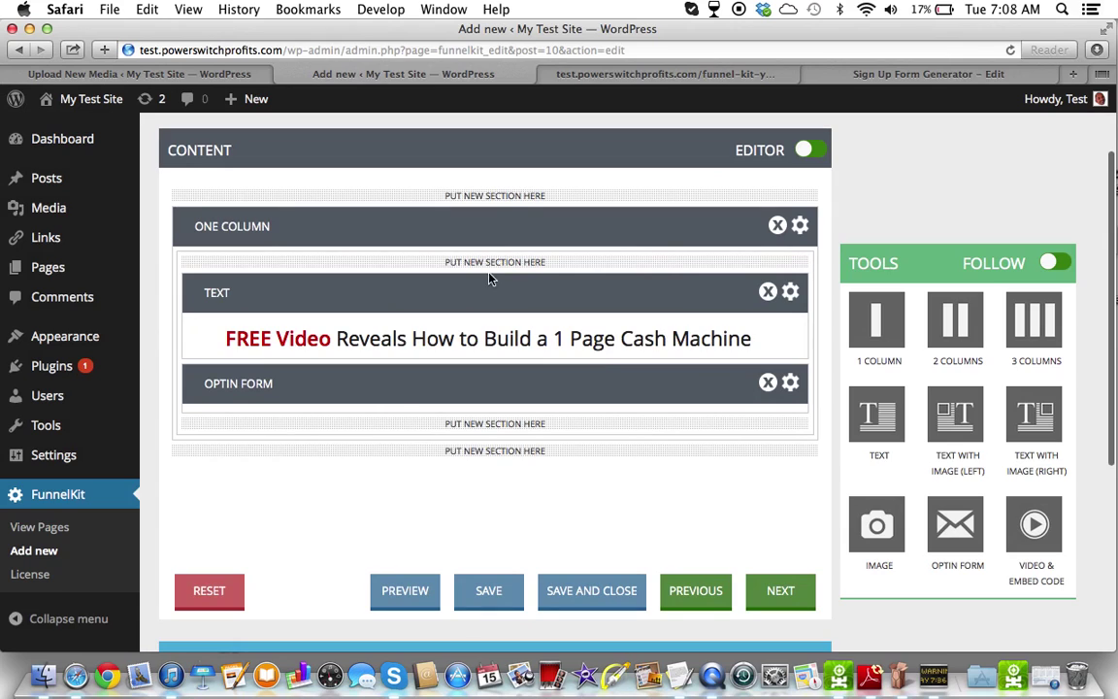
{"action": "left_click", "coordinate": [489, 590]}
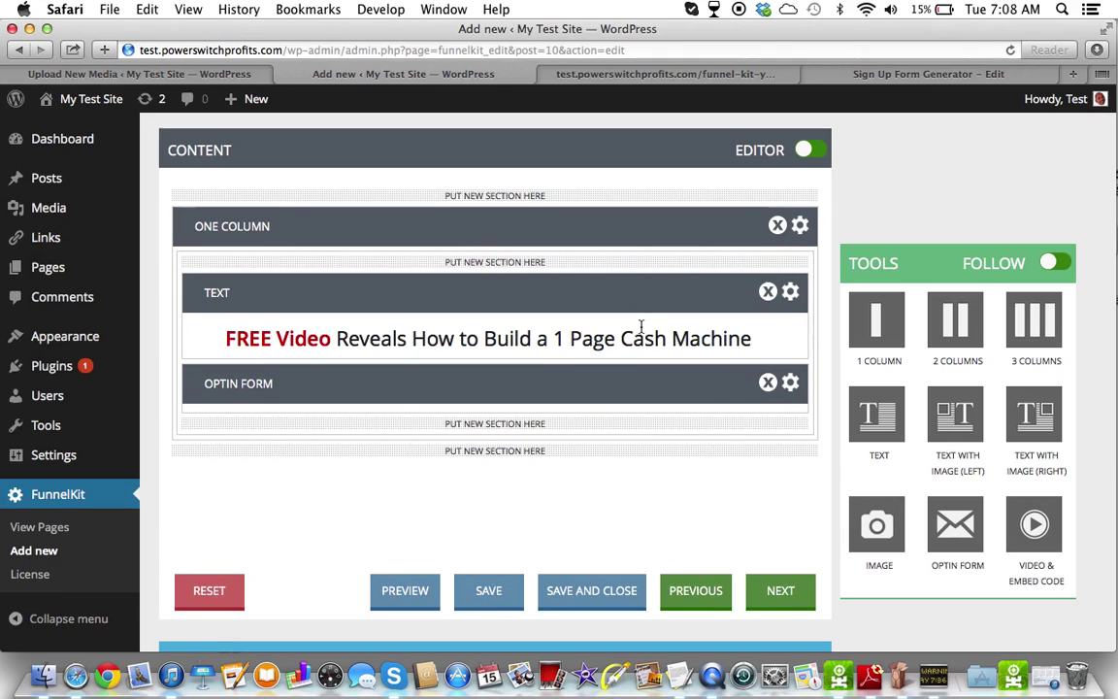
{"action": "left_click", "coordinate": [500, 600]}
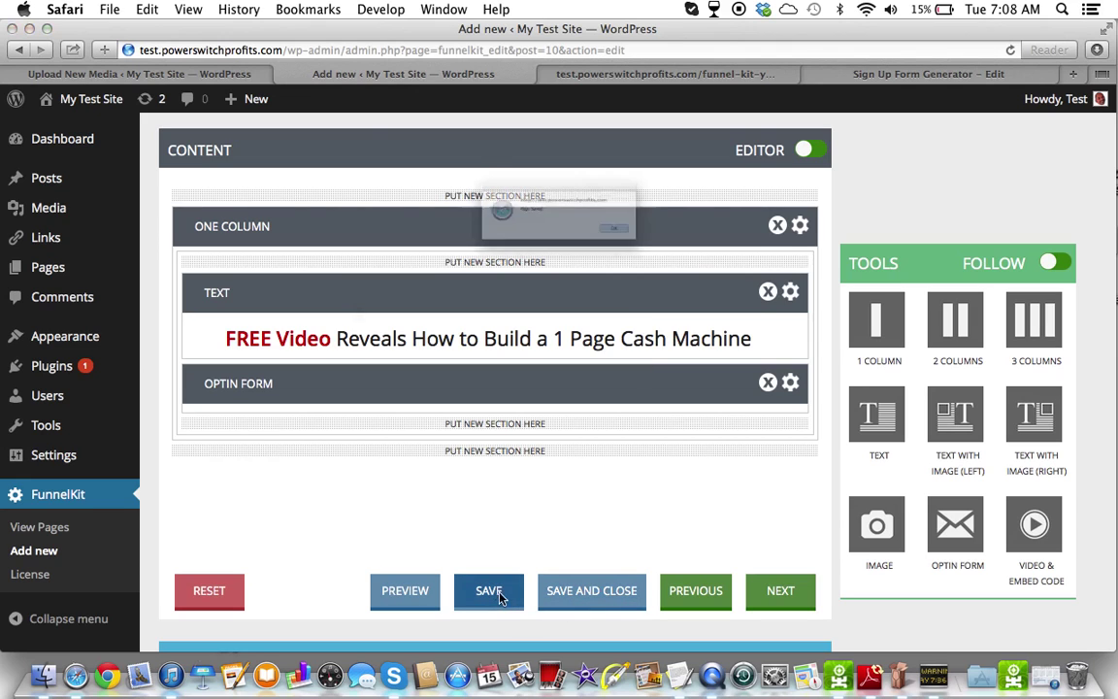
{"action": "left_click", "coordinate": [694, 253]}
Step: Compare the live opt-in page with the editor, ending back in the page editor
{"action": "left_click", "coordinate": [693, 78]}
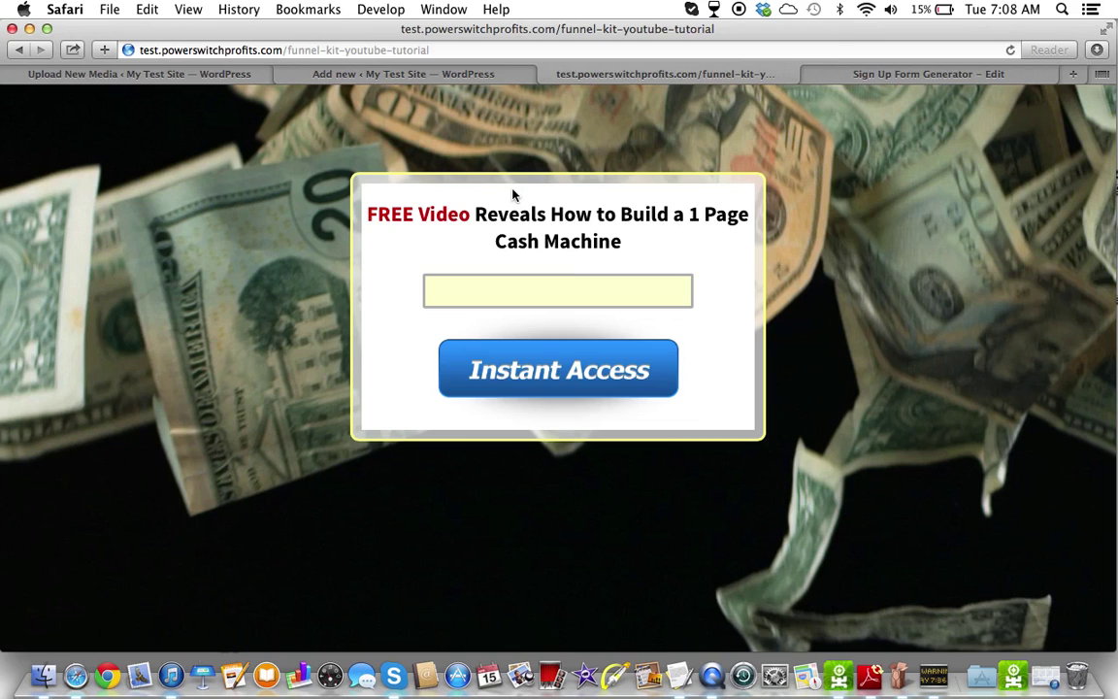
{"action": "left_click", "coordinate": [406, 73]}
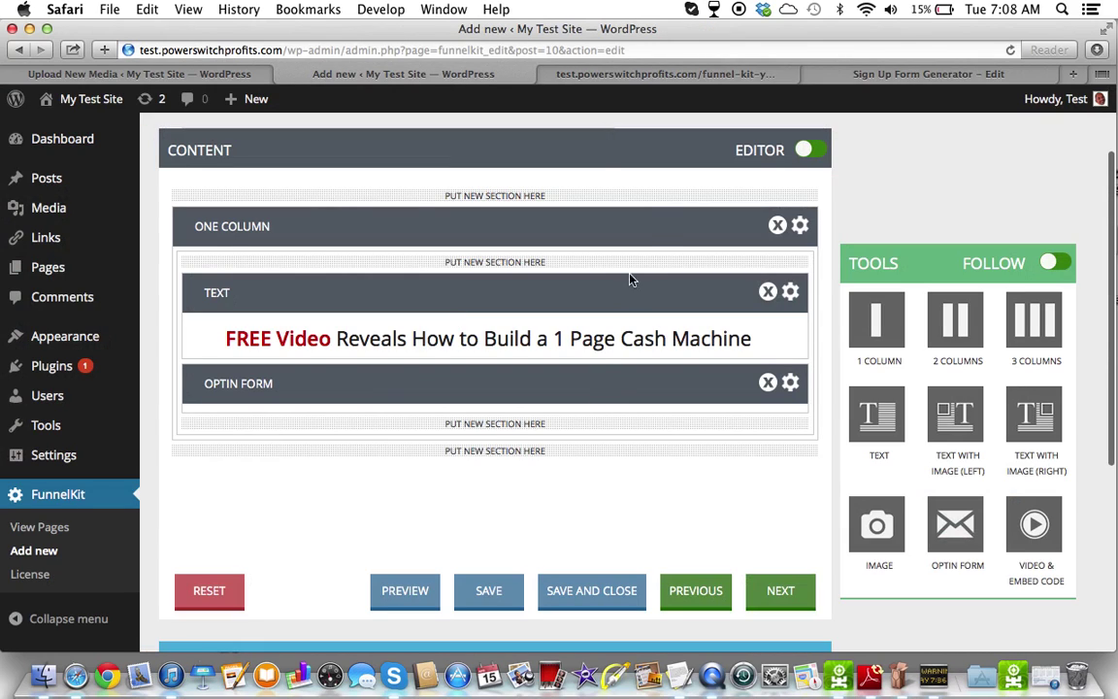
{"action": "left_click", "coordinate": [658, 76]}
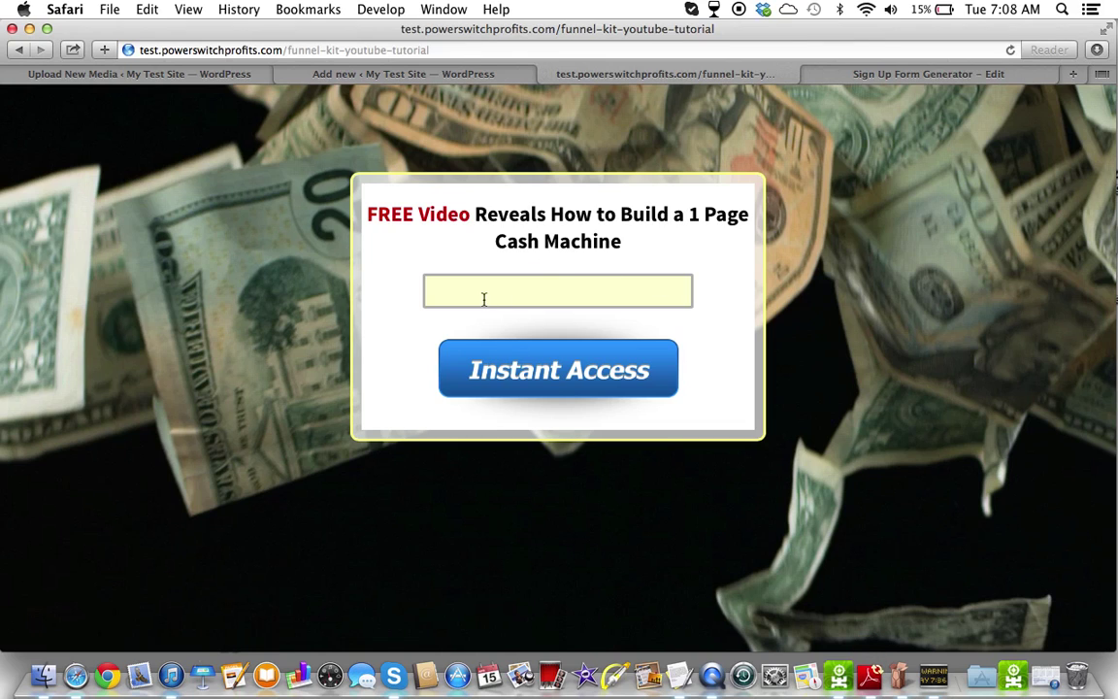
{"action": "left_click", "coordinate": [427, 76]}
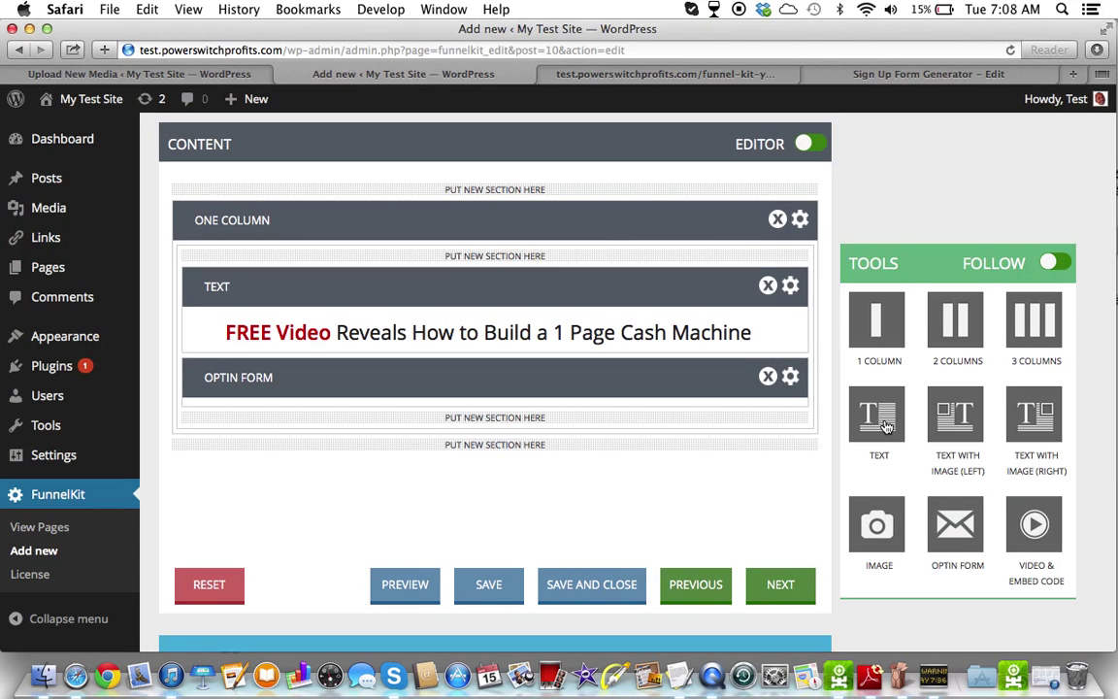
Step: Add an empty Image section below the opt-in column and inspect the headline's HTML source without changes
{"action": "mouse_move", "coordinate": [872, 540]}
{"action": "left_mouse_down"}
{"action": "mouse_move", "coordinate": [646, 345]}
{"action": "mouse_move", "coordinate": [575, 412]}
{"action": "mouse_move", "coordinate": [562, 262]}
{"action": "mouse_move", "coordinate": [544, 466]}
{"action": "mouse_move", "coordinate": [895, 550]}
{"action": "mouse_move", "coordinate": [878, 548]}
{"action": "mouse_move", "coordinate": [922, 478]}
{"action": "mouse_move", "coordinate": [877, 545]}
{"action": "mouse_move", "coordinate": [866, 534]}
{"action": "left_mouse_up"}
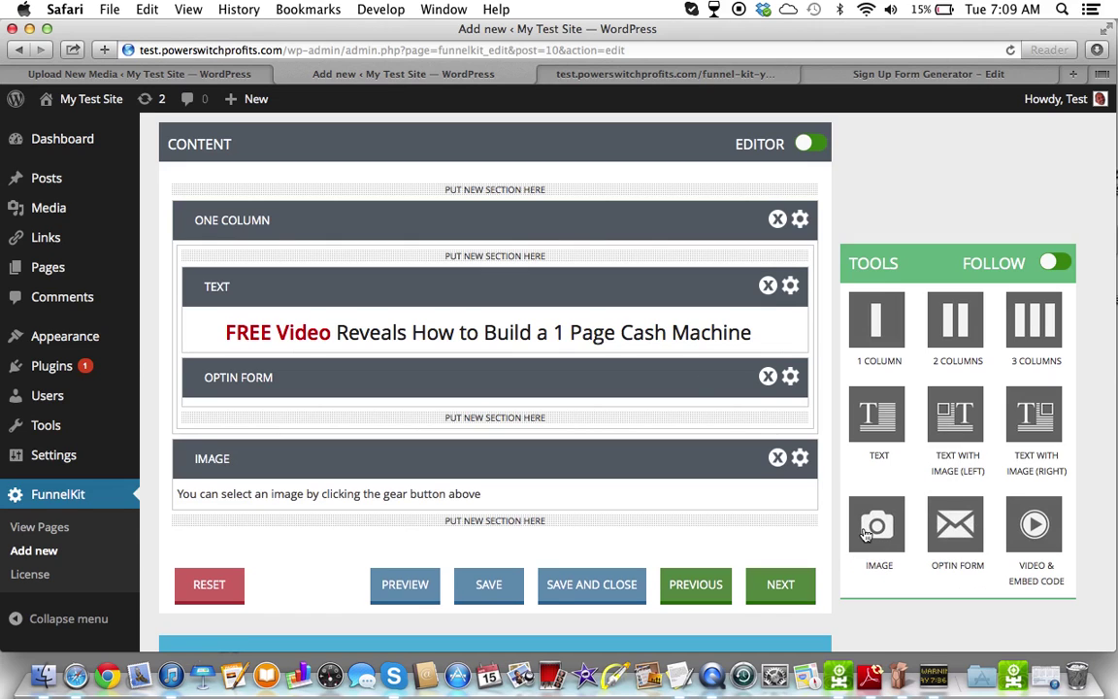
{"action": "left_click", "coordinate": [792, 287]}
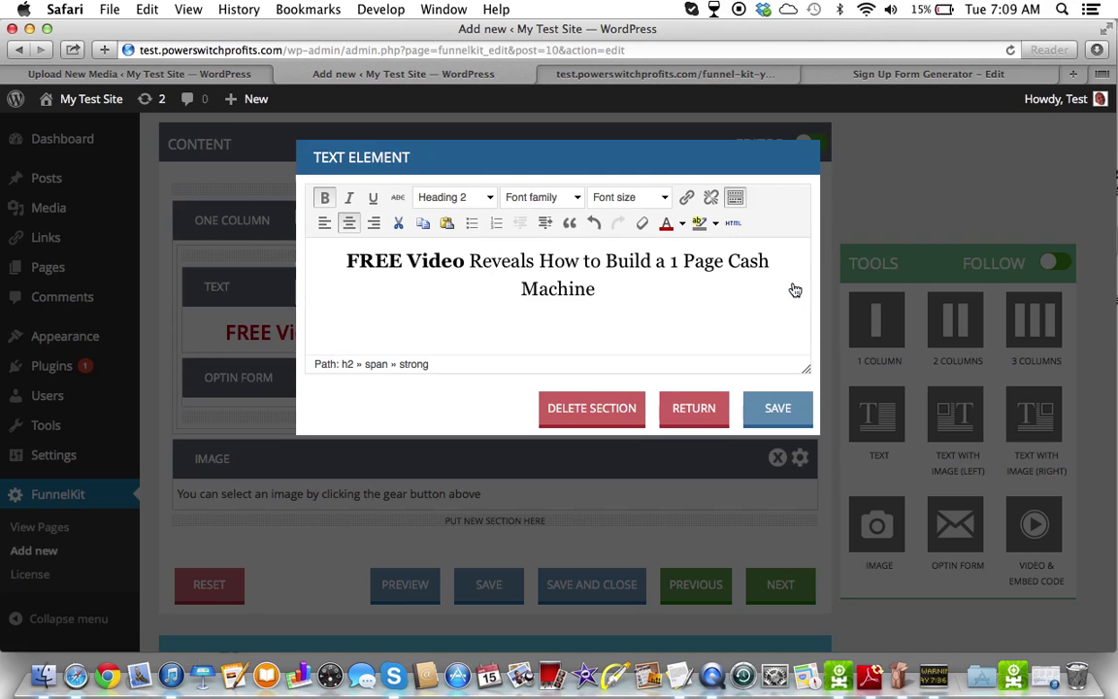
{"action": "left_click", "coordinate": [737, 222]}
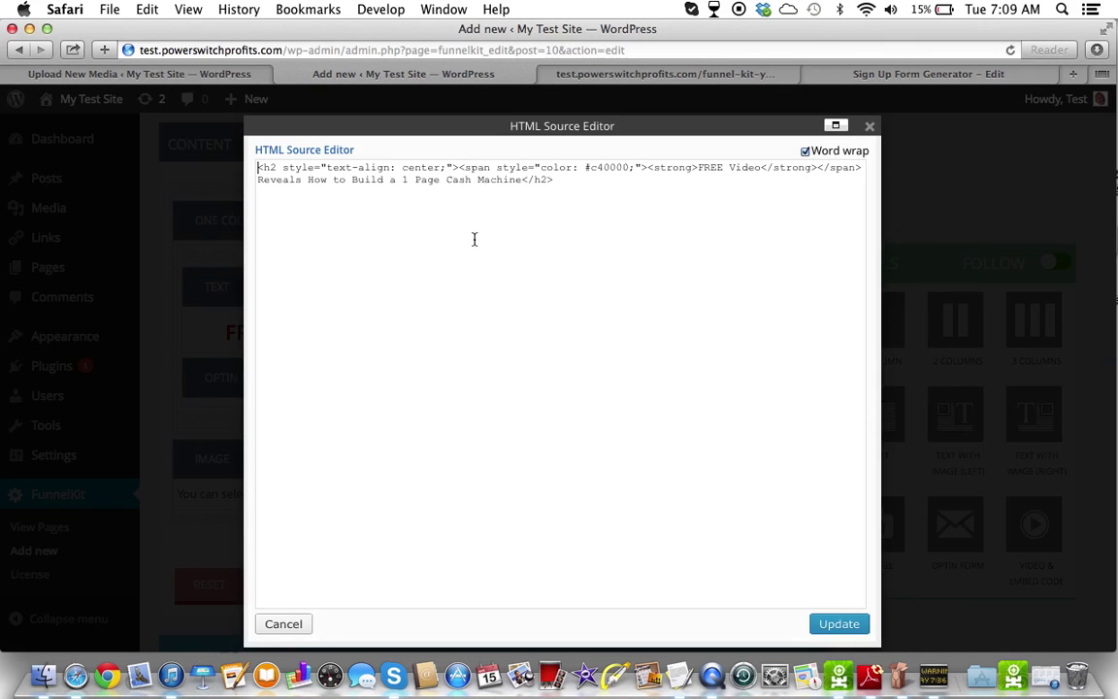
{"action": "left_click", "coordinate": [870, 125]}
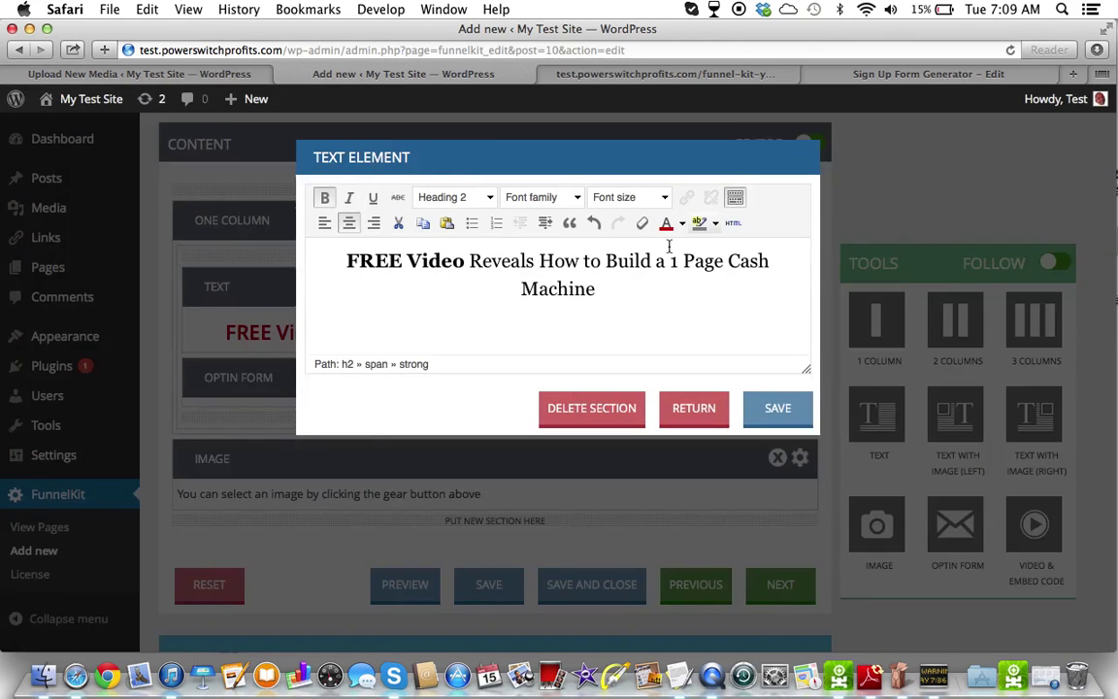
{"action": "left_click", "coordinate": [770, 415]}
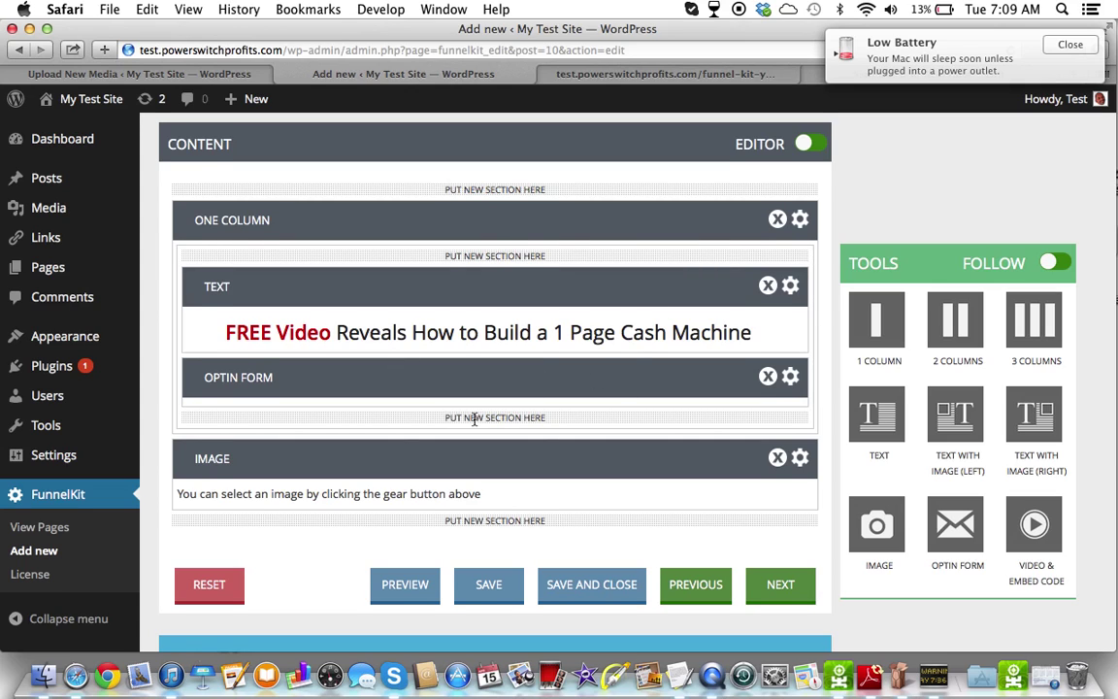
Step: Set the one-column section to a fixed width of 300 pixels instead of 980
{"action": "scroll", "coordinate": [475, 421], "scroll_direction": "up", "scroll_amount": 2}
{"action": "scroll", "coordinate": [475, 423], "scroll_direction": "down", "scroll_amount": 2}
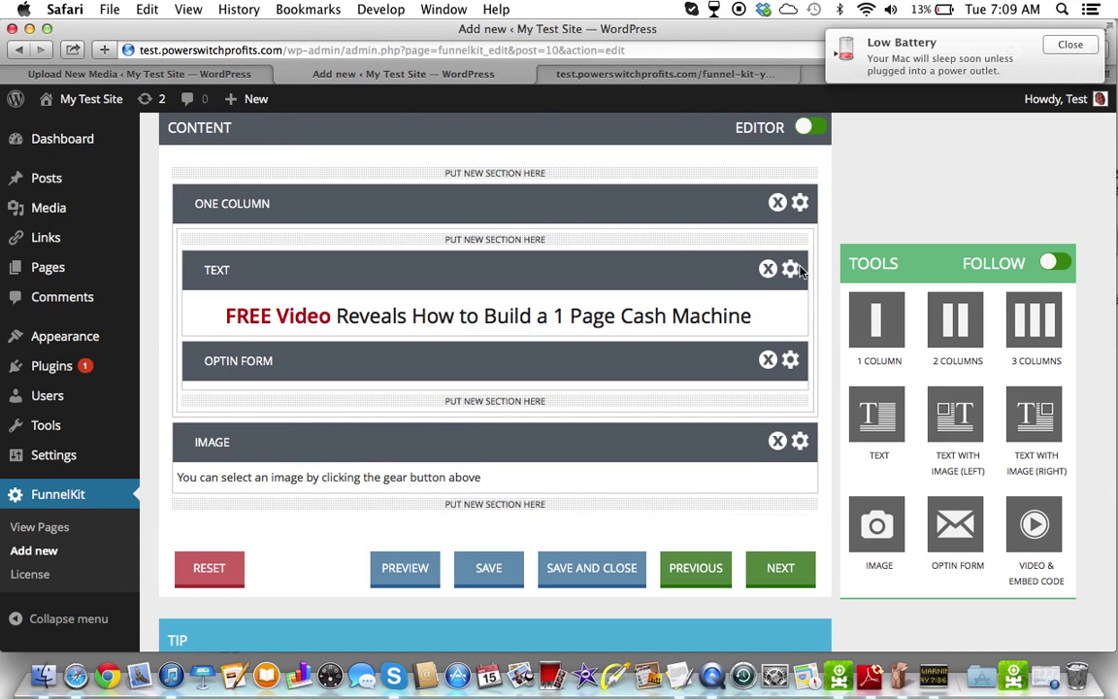
{"action": "left_click", "coordinate": [800, 204]}
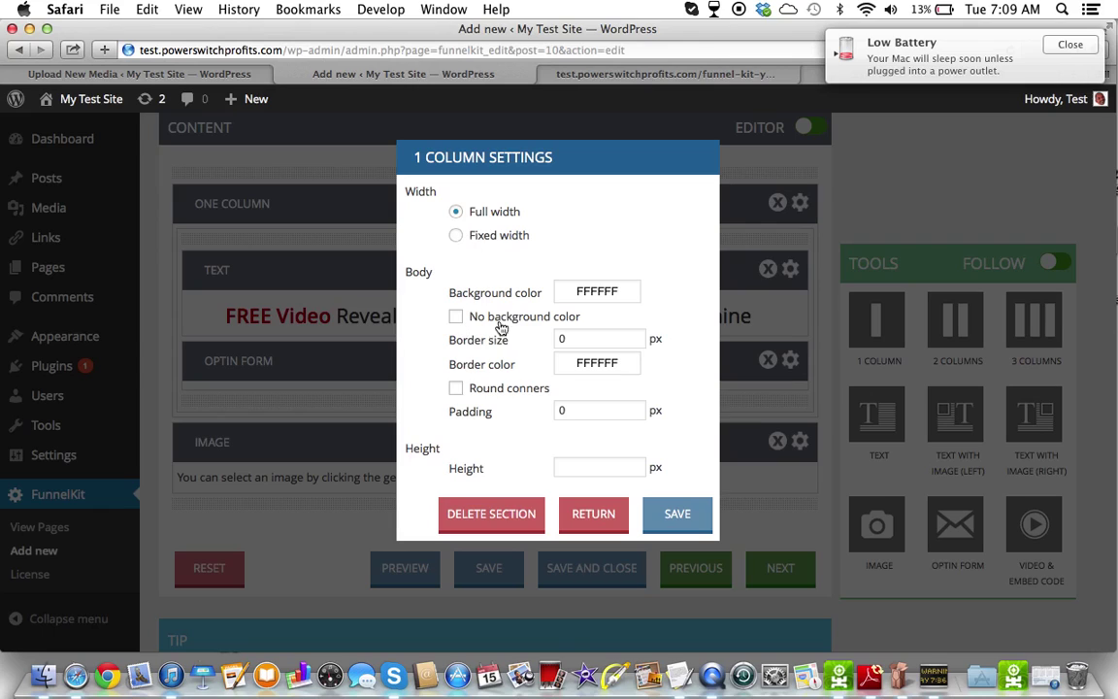
{"action": "left_click", "coordinate": [684, 74]}
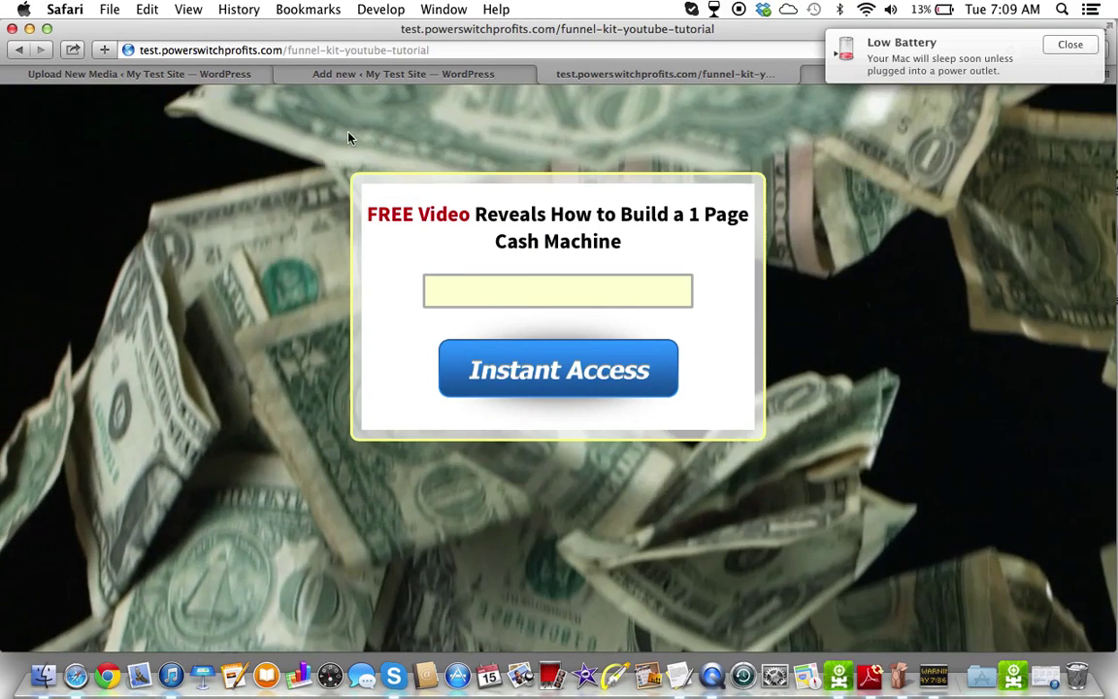
{"action": "left_click", "coordinate": [398, 74]}
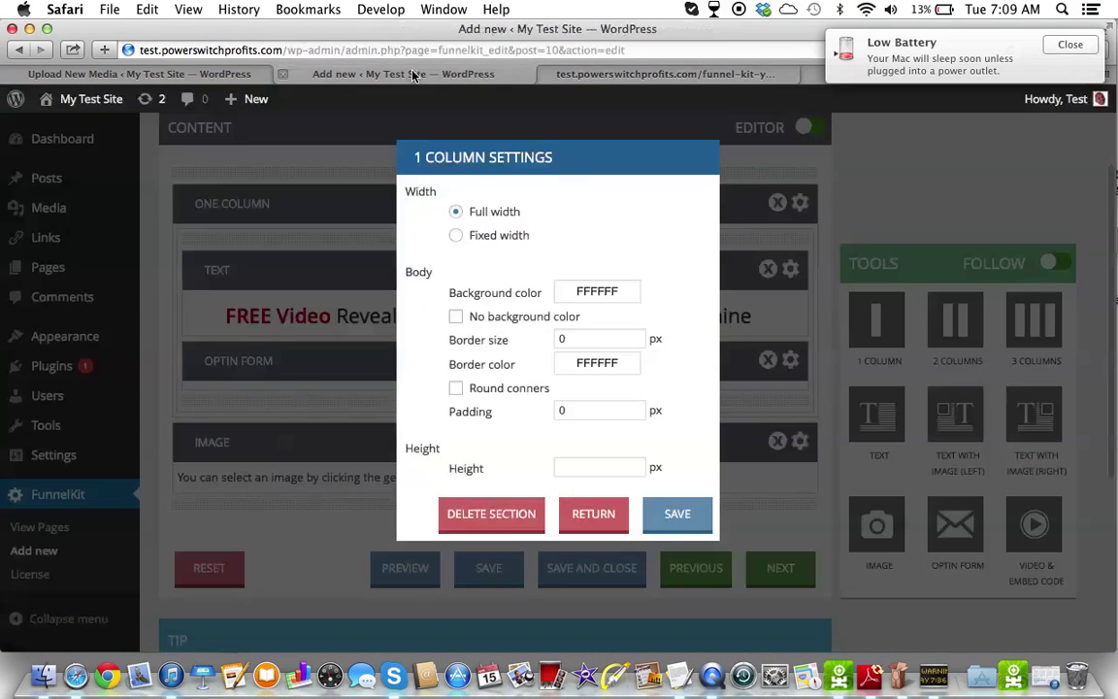
{"action": "left_click", "coordinate": [458, 237]}
{"action": "left_click_drag", "start_coordinate": [562, 258], "coordinate": [511, 258]}
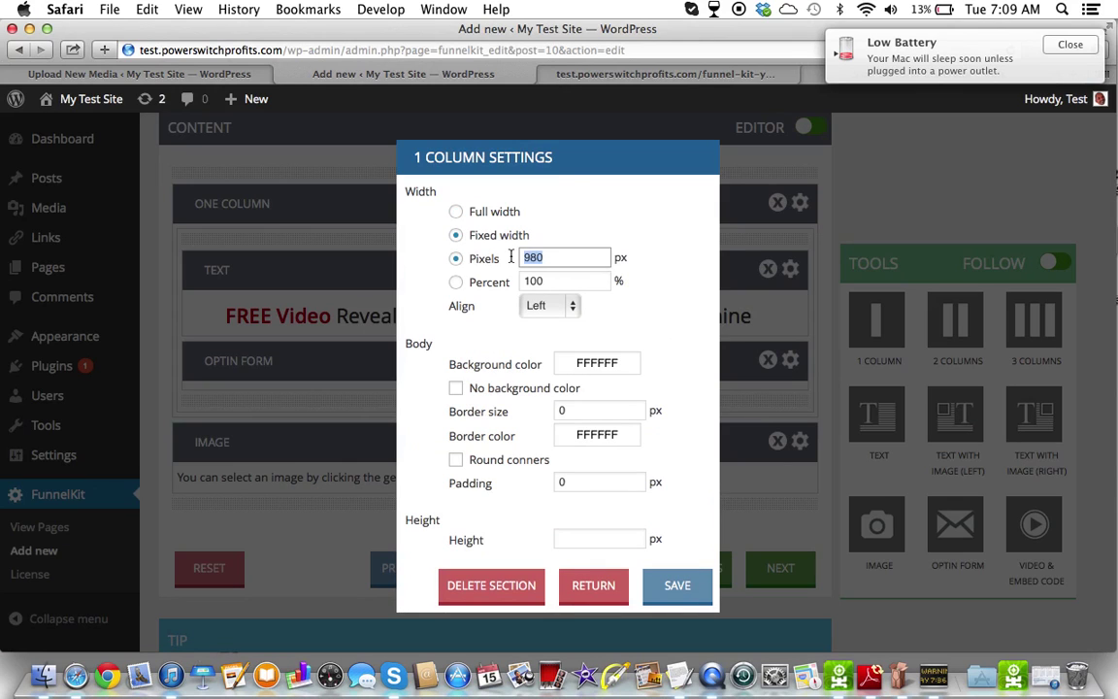
{"action": "type", "text": "300"}
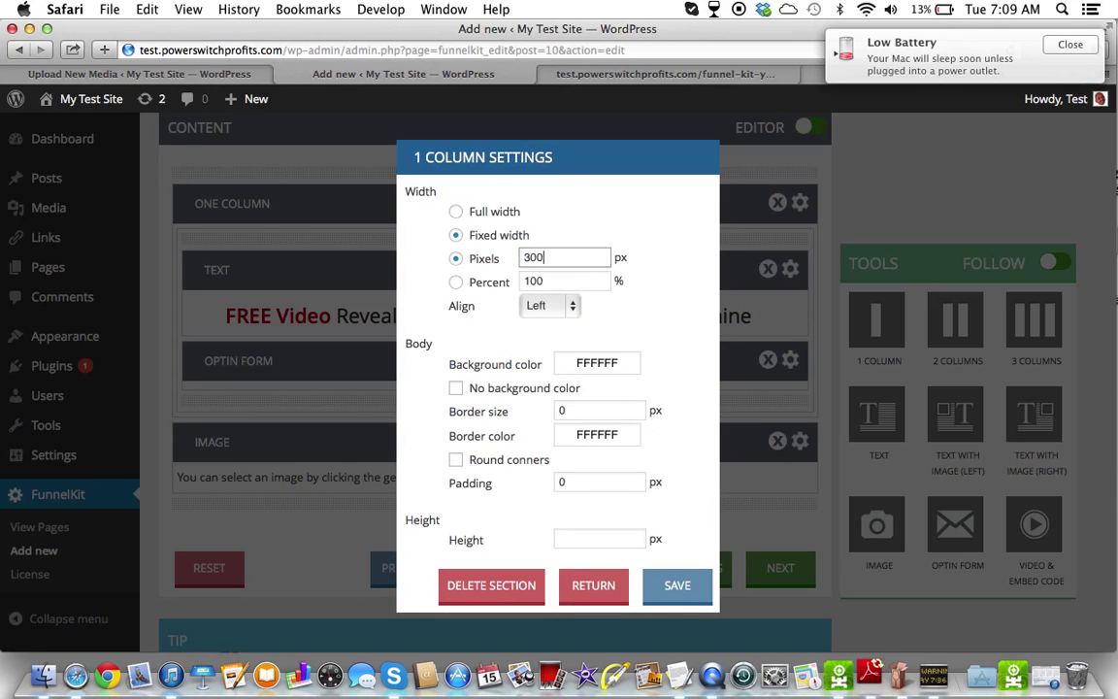
Step: Give the column a pale blue BAC8FF background colour
{"action": "left_click", "coordinate": [613, 363]}
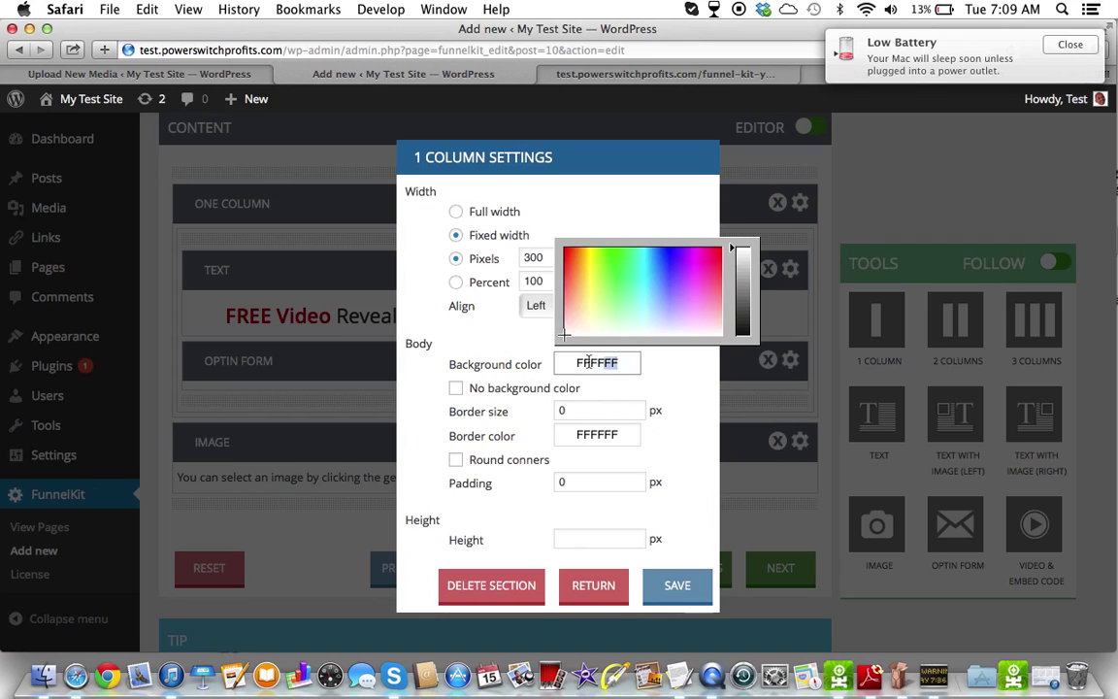
{"action": "left_click", "coordinate": [665, 288]}
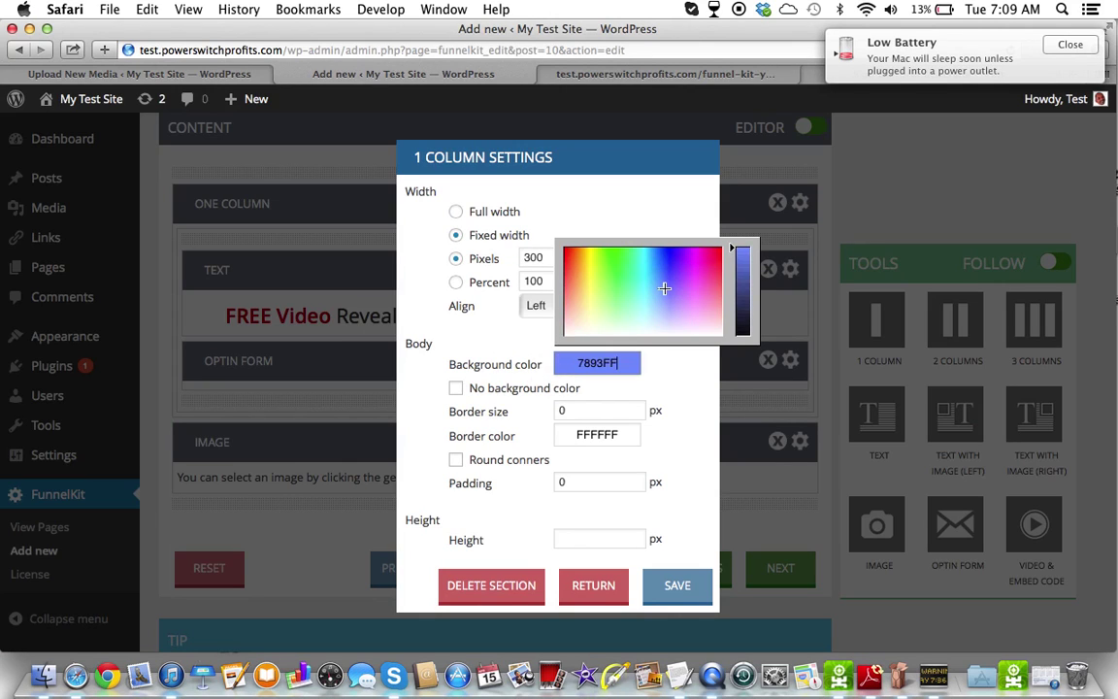
{"action": "left_click", "coordinate": [664, 306]}
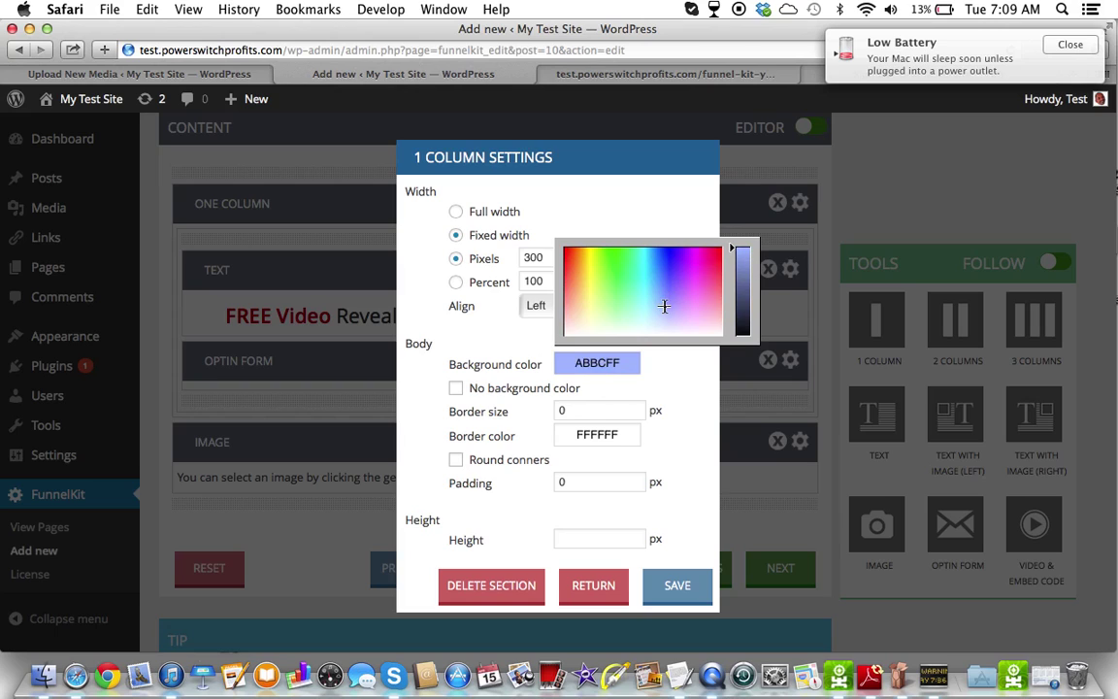
{"action": "left_click", "coordinate": [665, 310]}
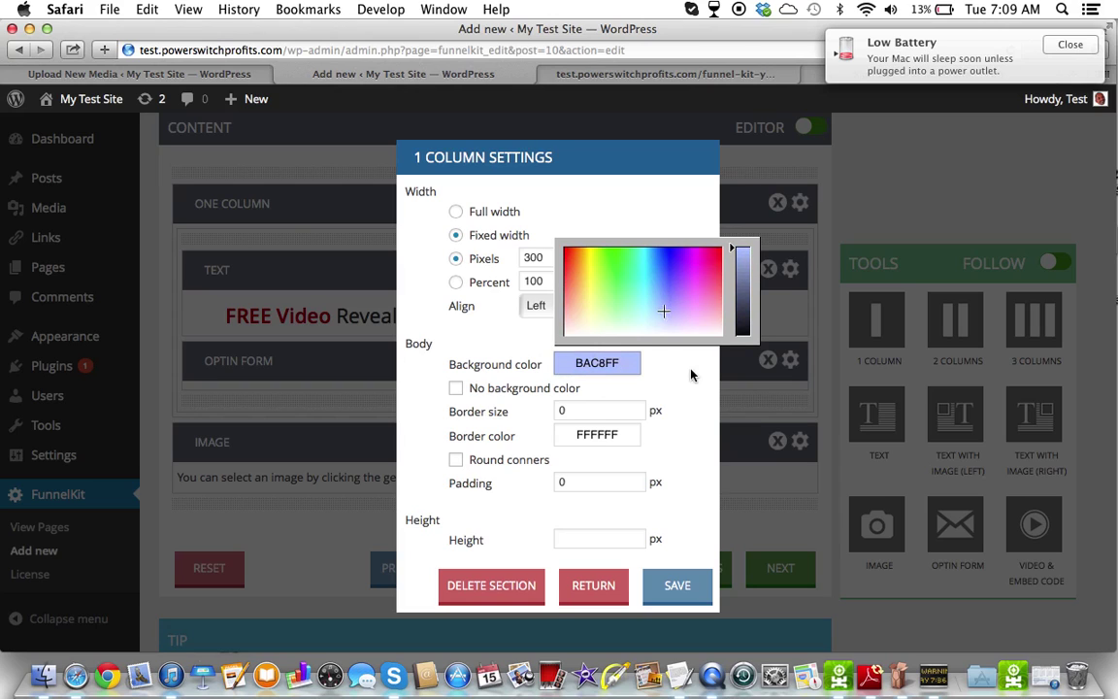
{"action": "left_click", "coordinate": [584, 419]}
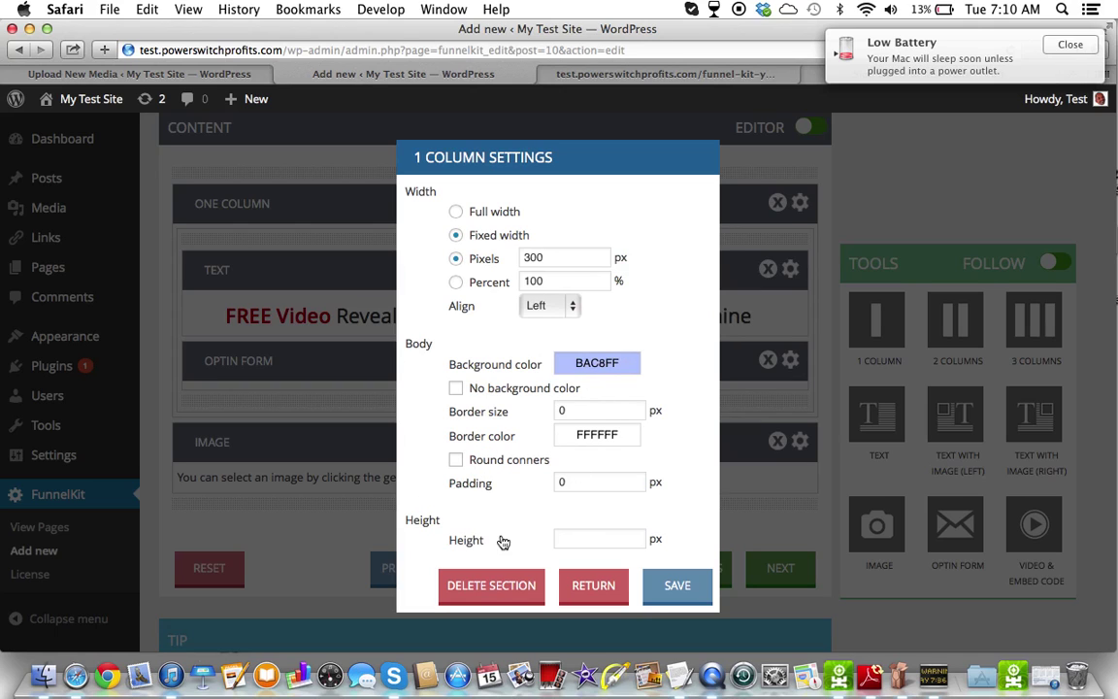
Step: Save the column settings and the page, dismissing the saved confirmation
{"action": "left_click", "coordinate": [670, 582]}
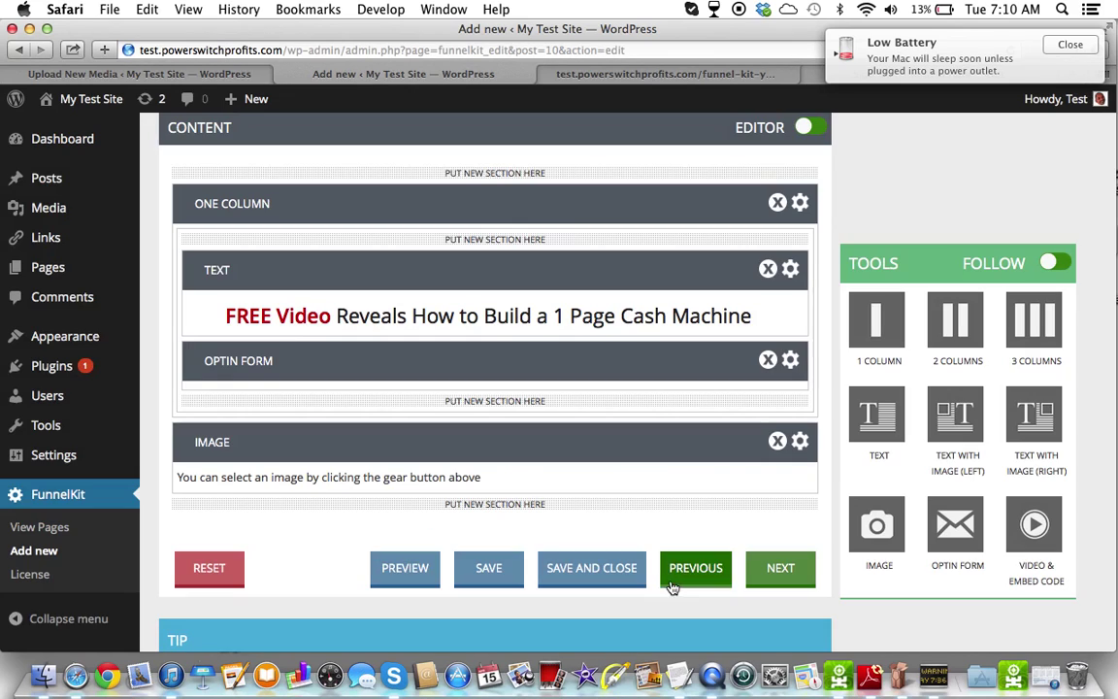
{"action": "left_click", "coordinate": [483, 577]}
{"action": "left_click", "coordinate": [676, 250]}
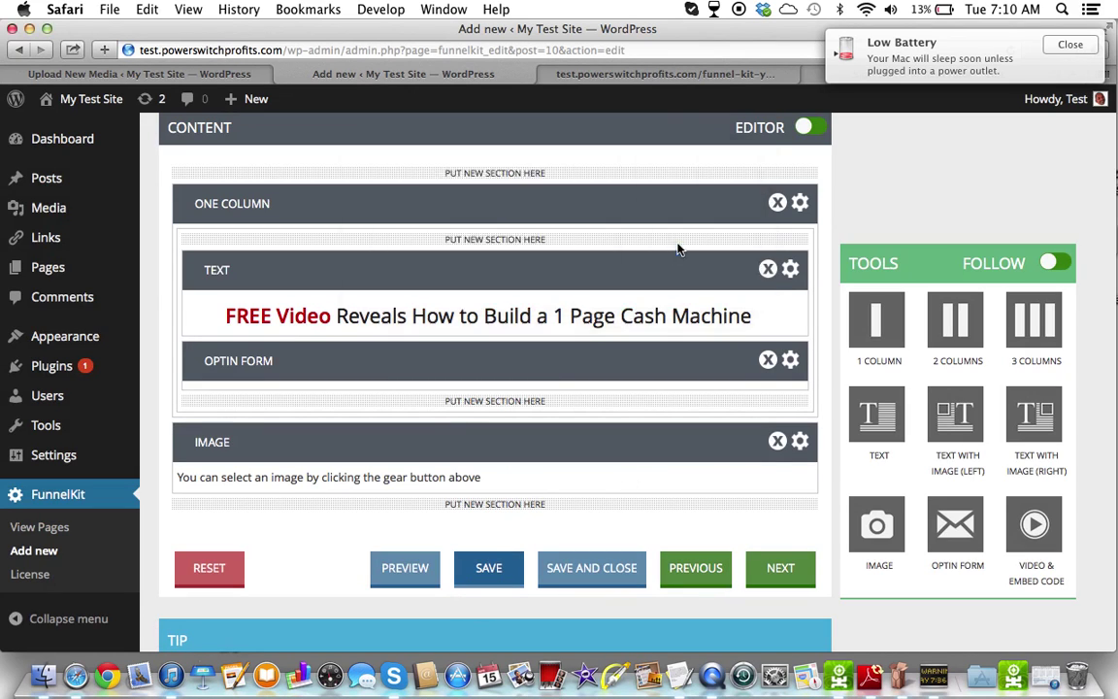
Step: Reload the live capture page to review the opt-in box, then return to the editor
{"action": "left_click", "coordinate": [670, 76]}
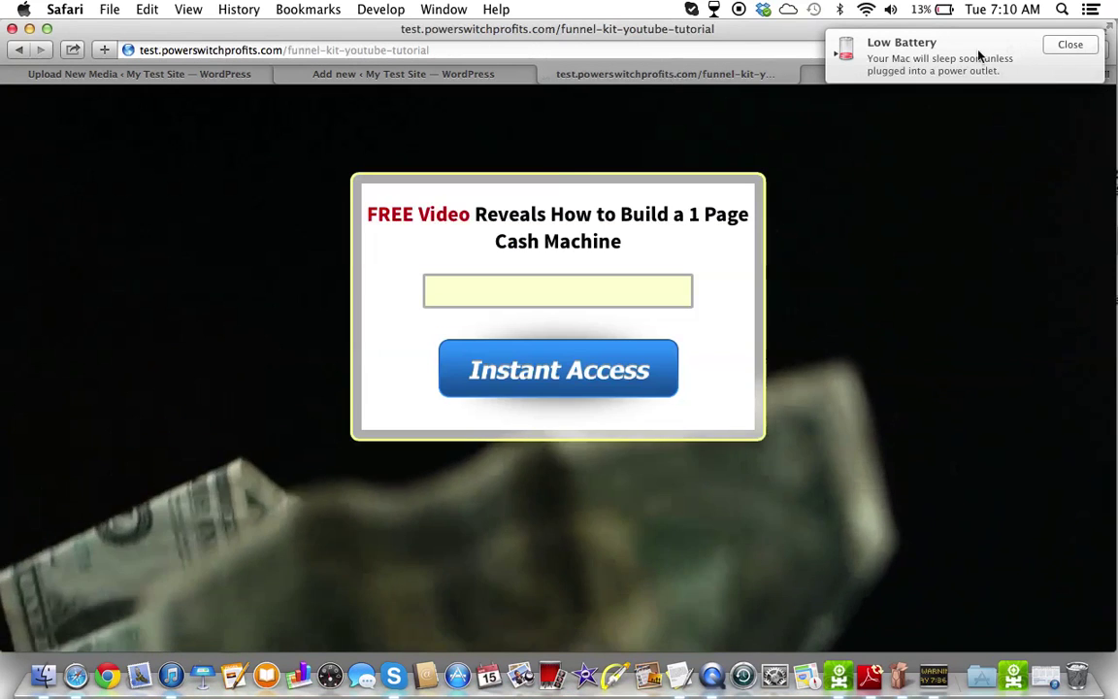
{"action": "left_click", "coordinate": [1070, 45]}
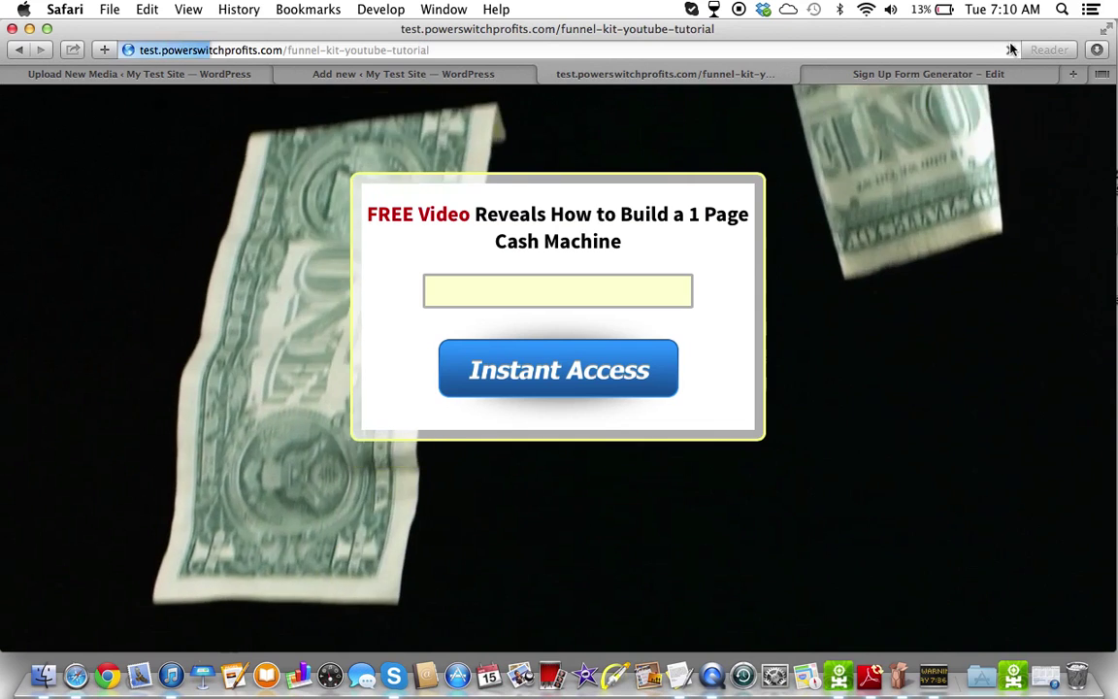
{"action": "key", "text": "super+r"}
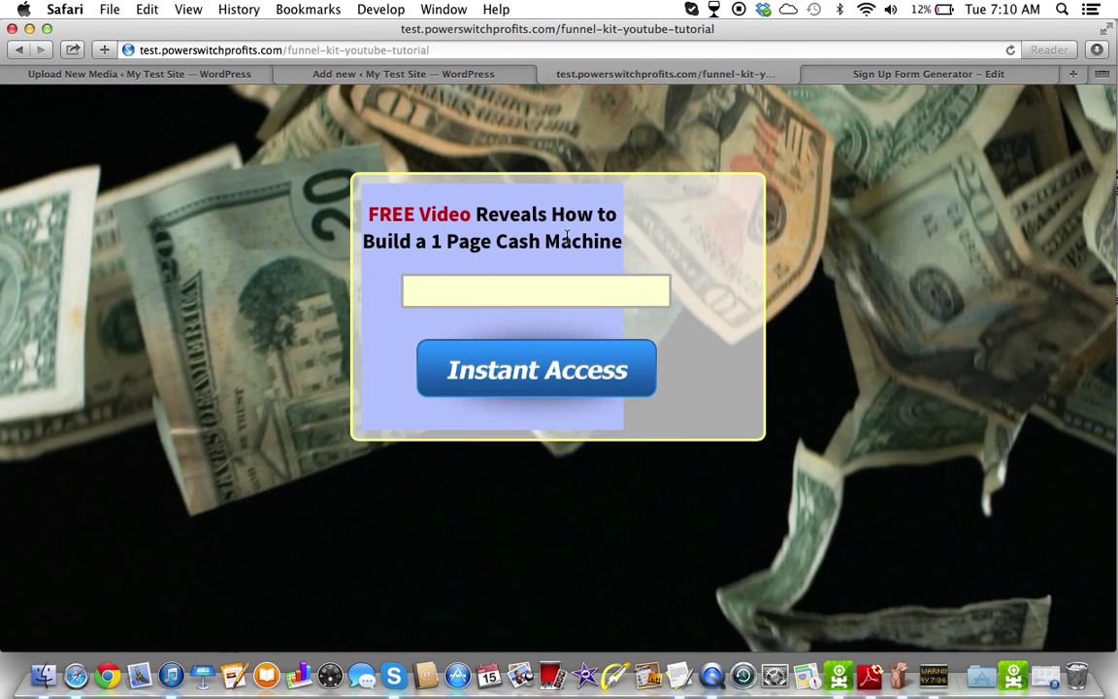
{"action": "left_click", "coordinate": [476, 74]}
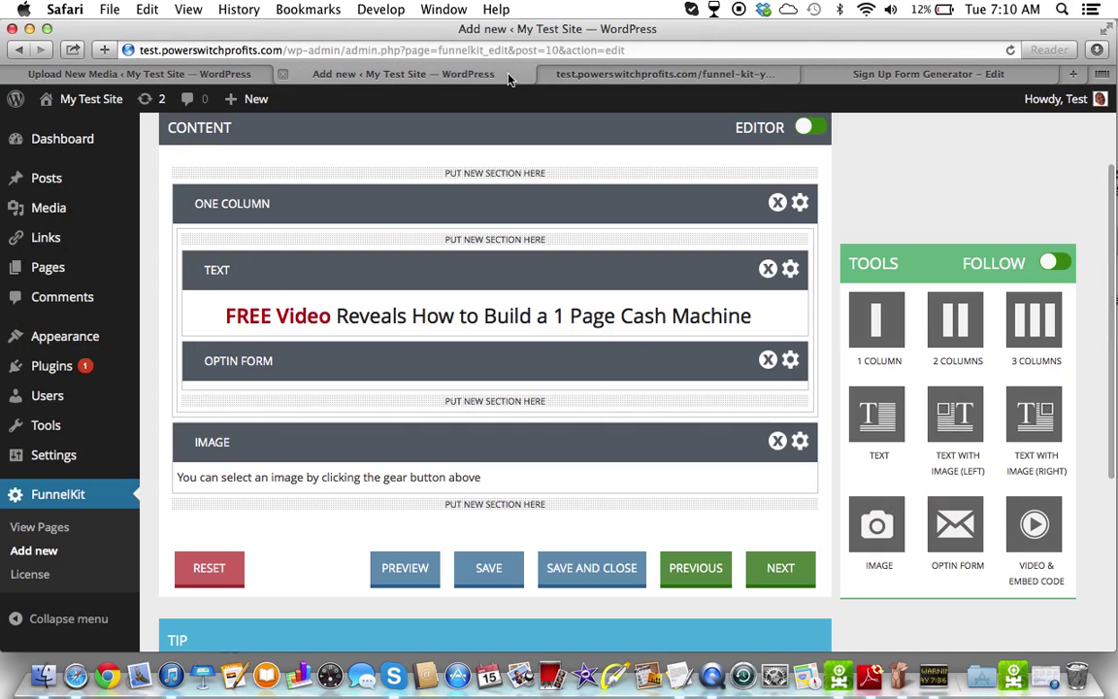
Step: Set the one-column section to 'No background color' and apply
{"action": "left_click", "coordinate": [801, 203]}
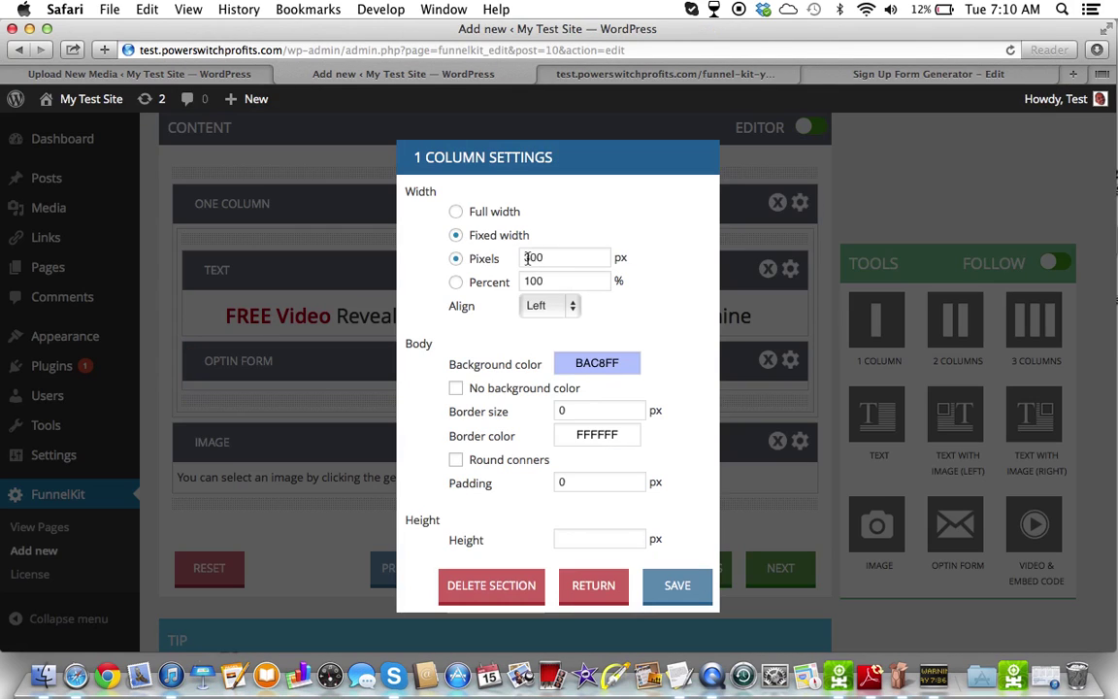
{"action": "scroll", "coordinate": [505, 258], "scroll_direction": "down", "scroll_amount": 1}
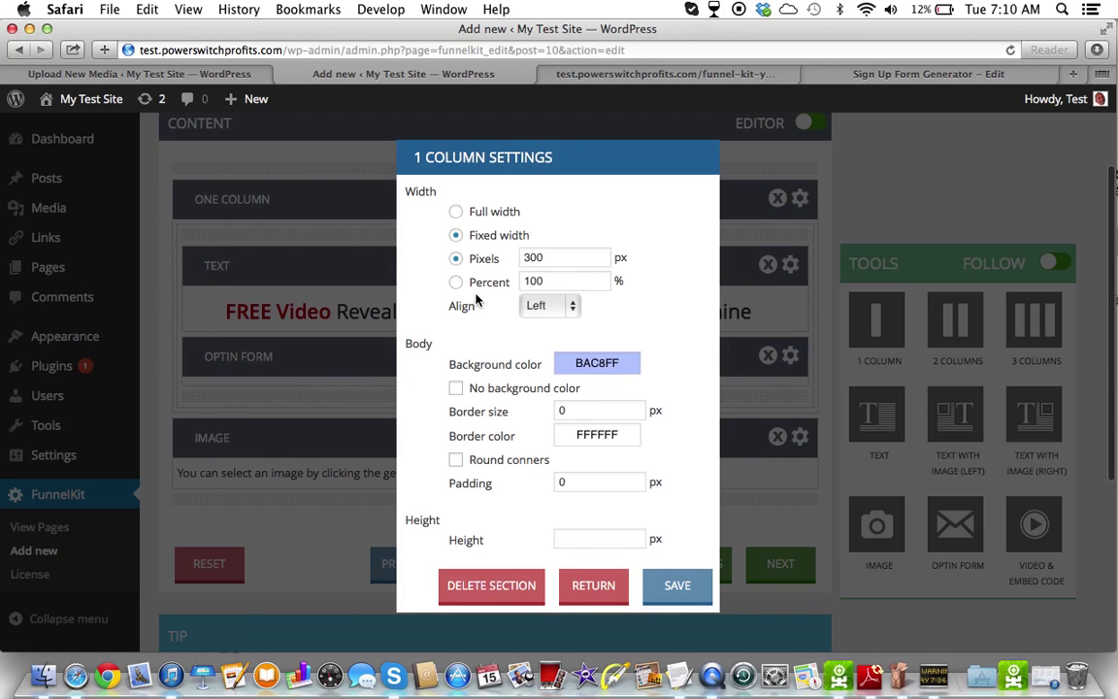
{"action": "left_click", "coordinate": [456, 388]}
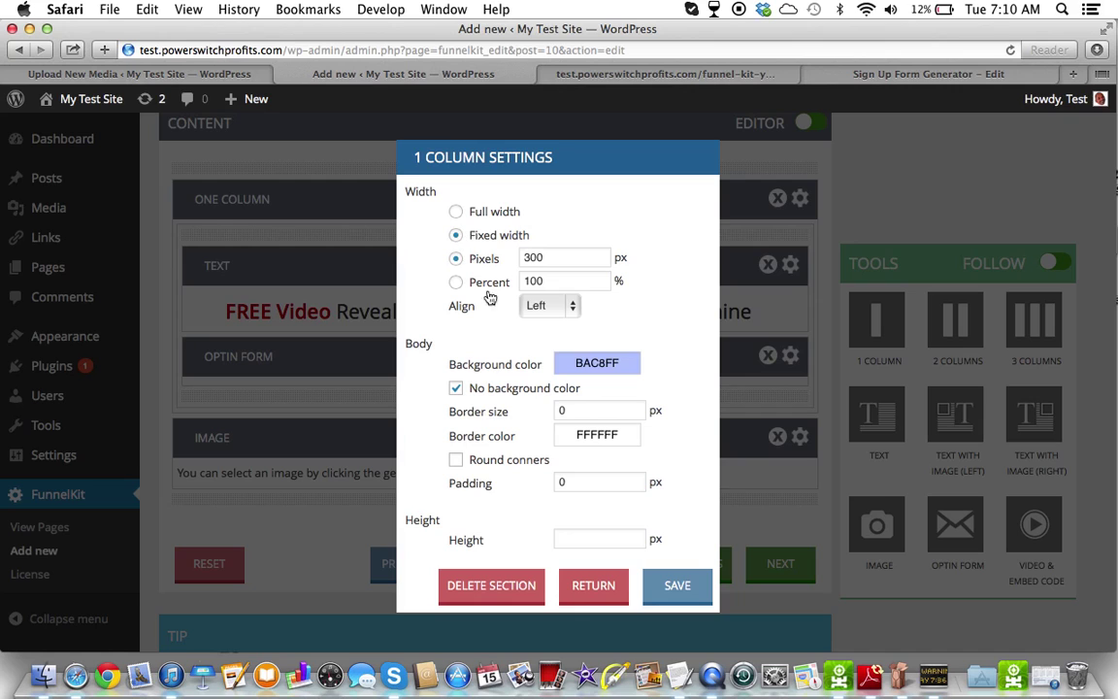
{"action": "left_click", "coordinate": [676, 582]}
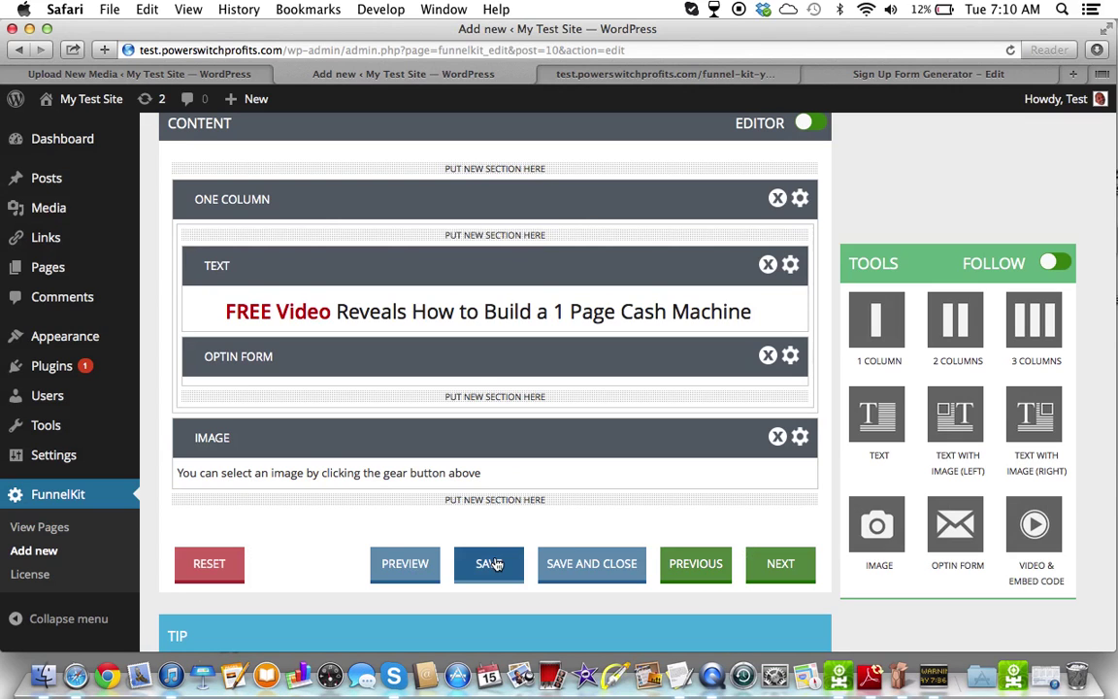
Step: Save the page and reload the live capture page to see the change
{"action": "left_click", "coordinate": [490, 564]}
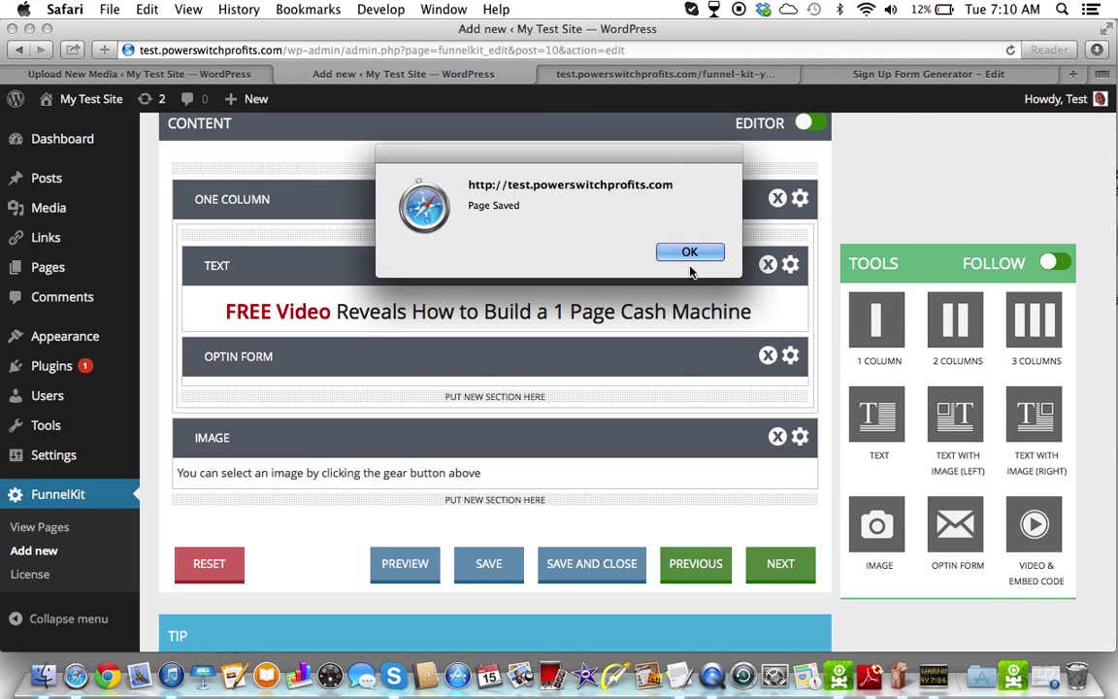
{"action": "left_click", "coordinate": [690, 252]}
{"action": "left_click", "coordinate": [661, 75]}
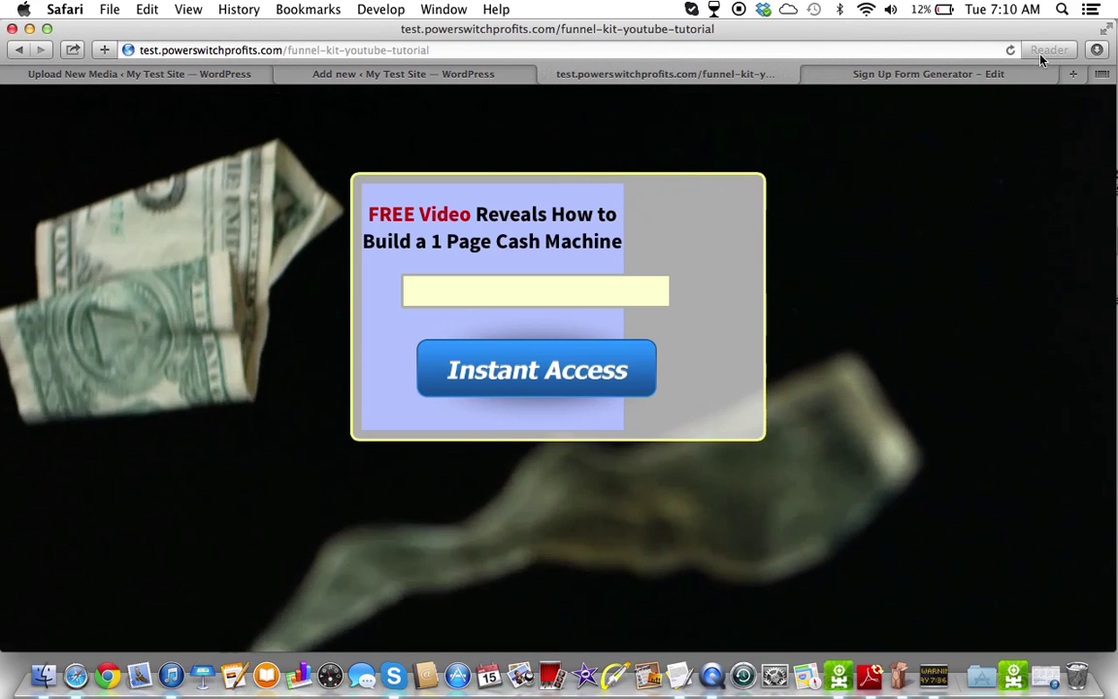
{"action": "left_click", "coordinate": [1010, 49]}
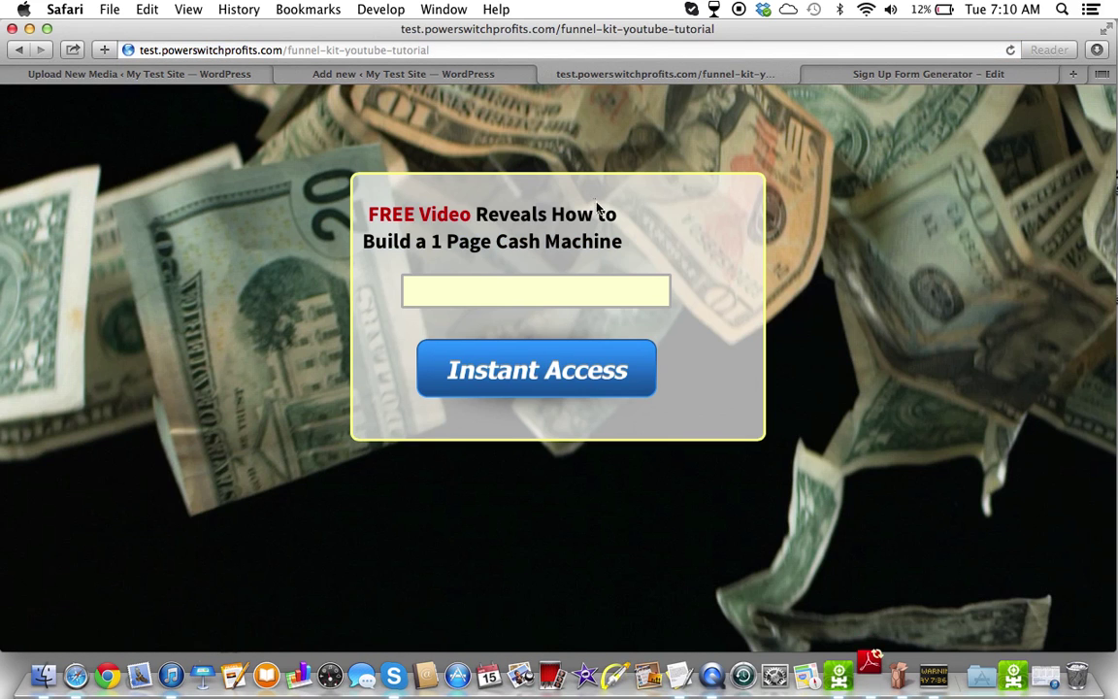
Step: Review the headline text in its editor and close it unchanged
{"action": "left_click", "coordinate": [476, 75]}
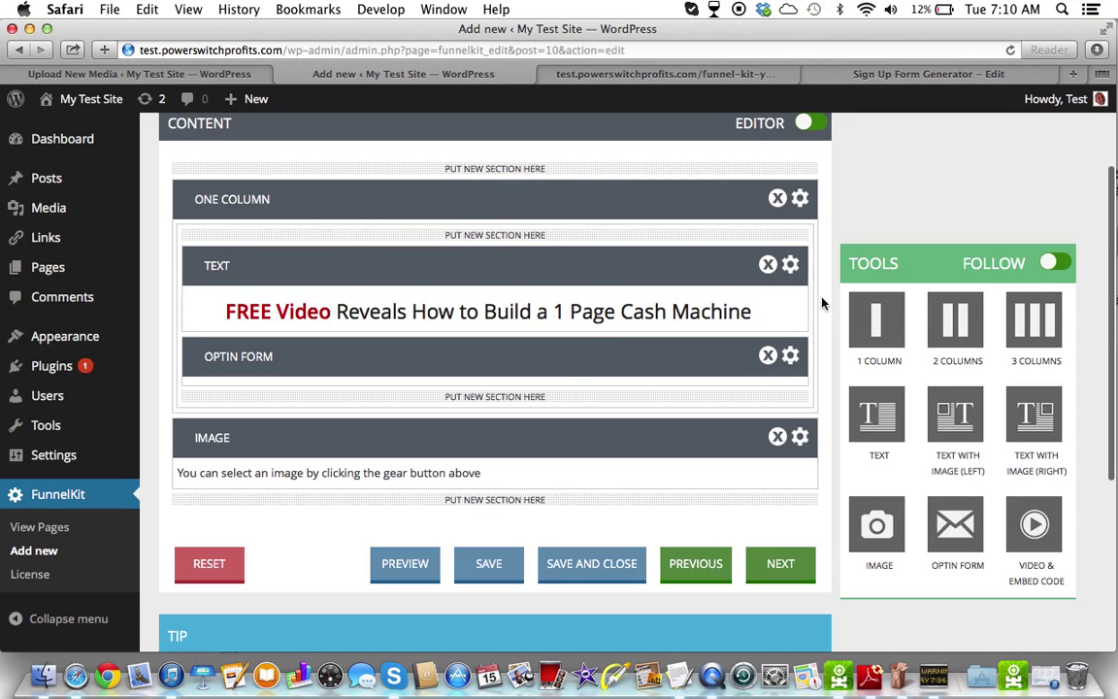
{"action": "left_click", "coordinate": [791, 266]}
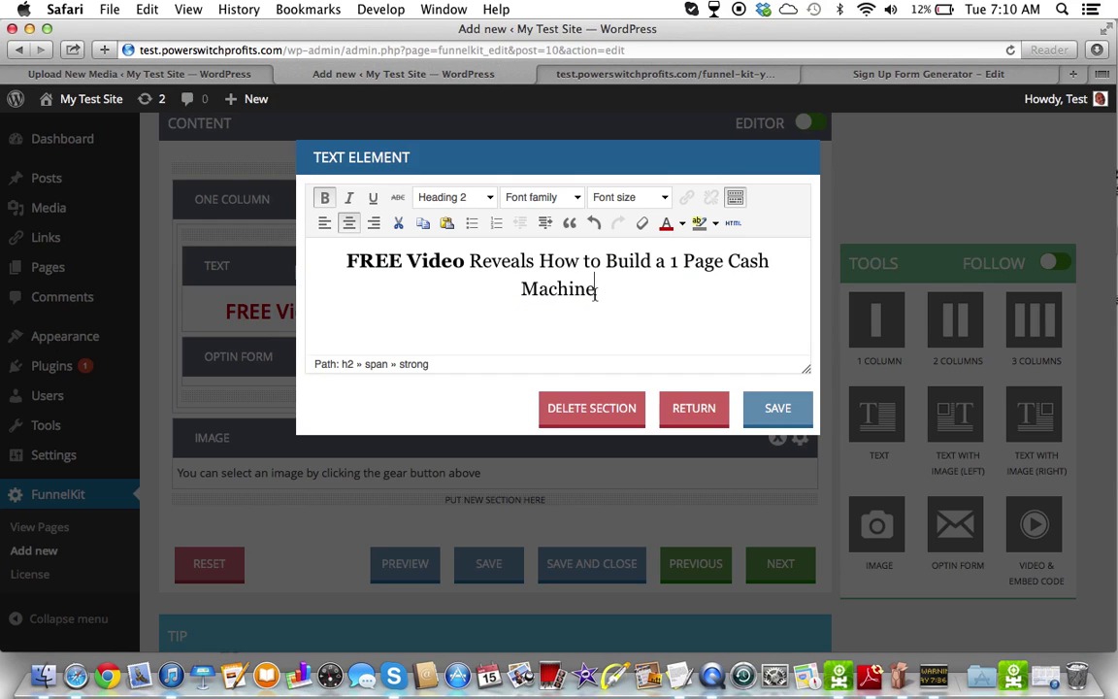
{"action": "left_click_drag", "start_coordinate": [596, 291], "coordinate": [334, 257]}
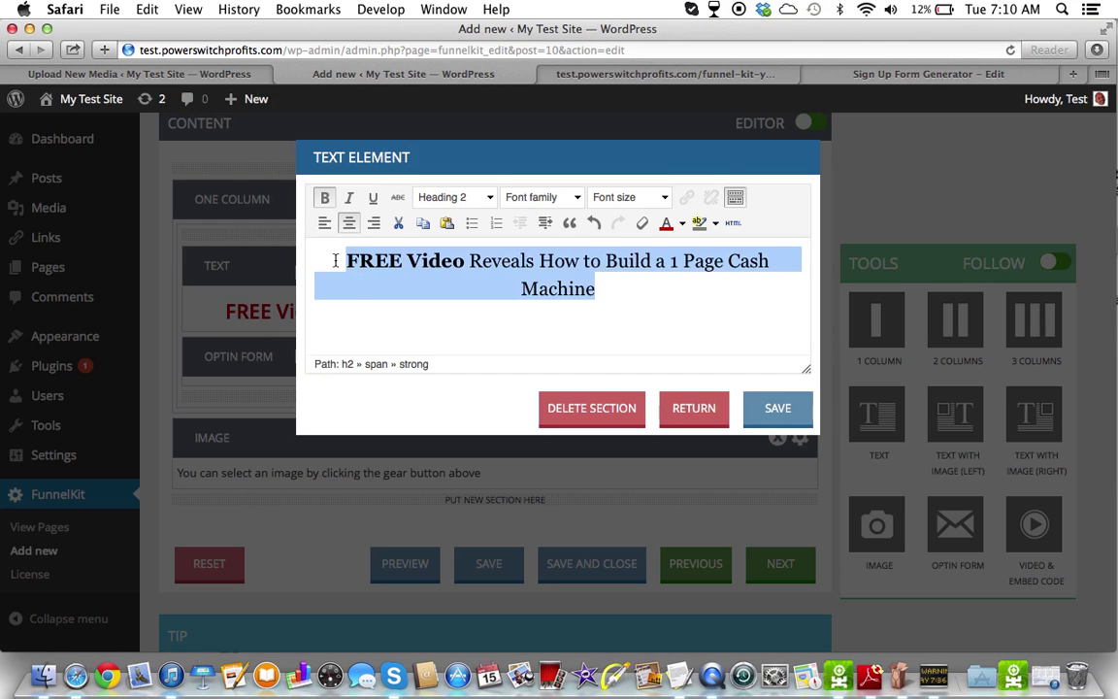
{"action": "left_click", "coordinate": [763, 408]}
Step: Set the one-column section's alignment to Center
{"action": "scroll", "coordinate": [767, 406], "scroll_direction": "up", "scroll_amount": 3}
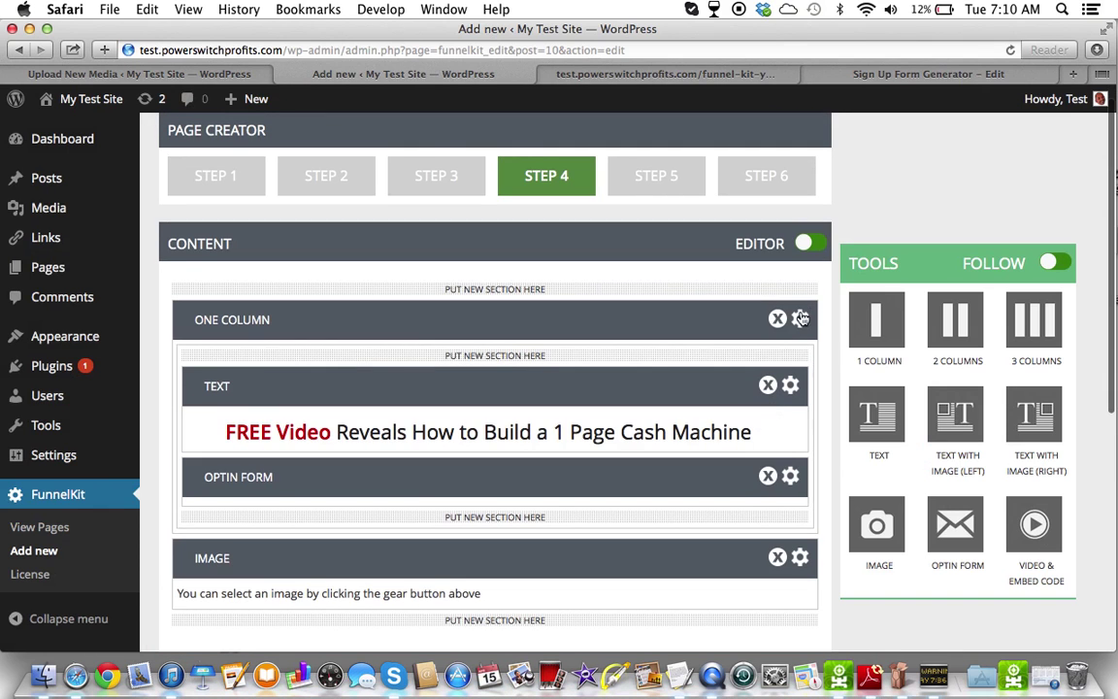
{"action": "left_click", "coordinate": [801, 319]}
{"action": "scroll", "coordinate": [513, 306], "scroll_direction": "down", "scroll_amount": 1}
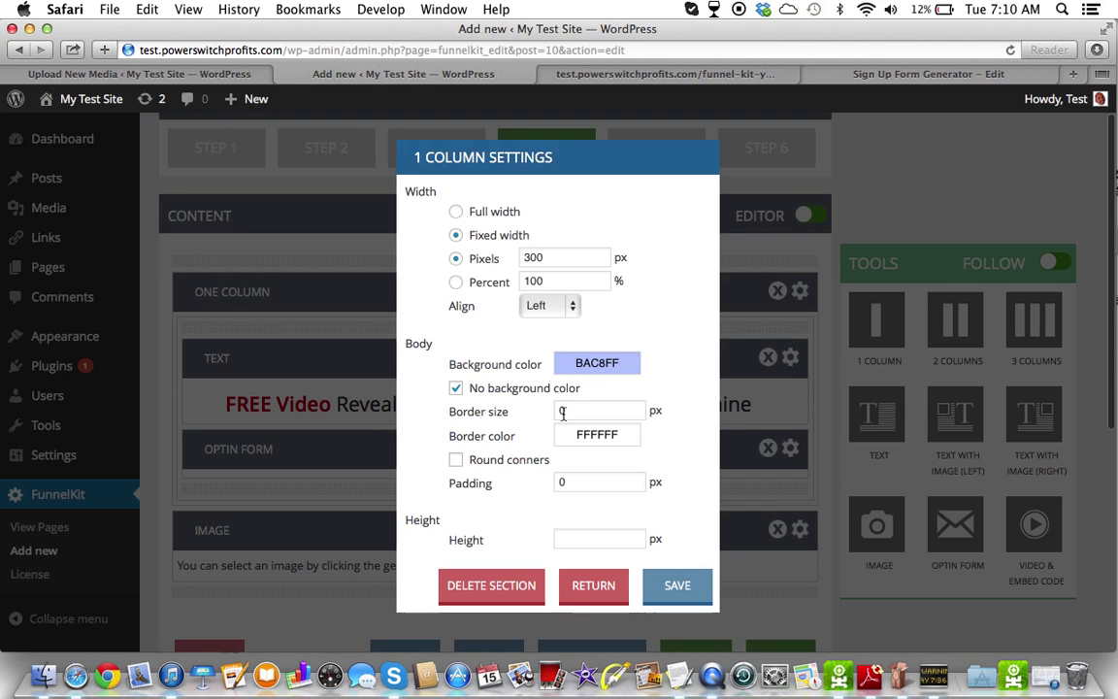
{"action": "left_click", "coordinate": [571, 308]}
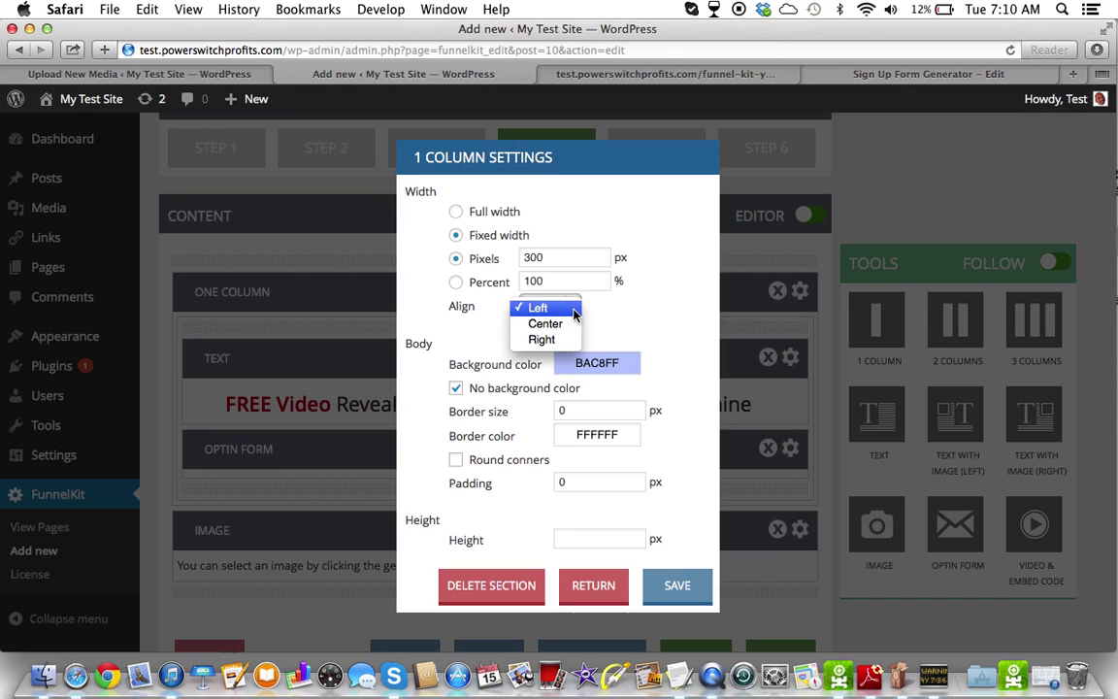
{"action": "left_click", "coordinate": [545, 323]}
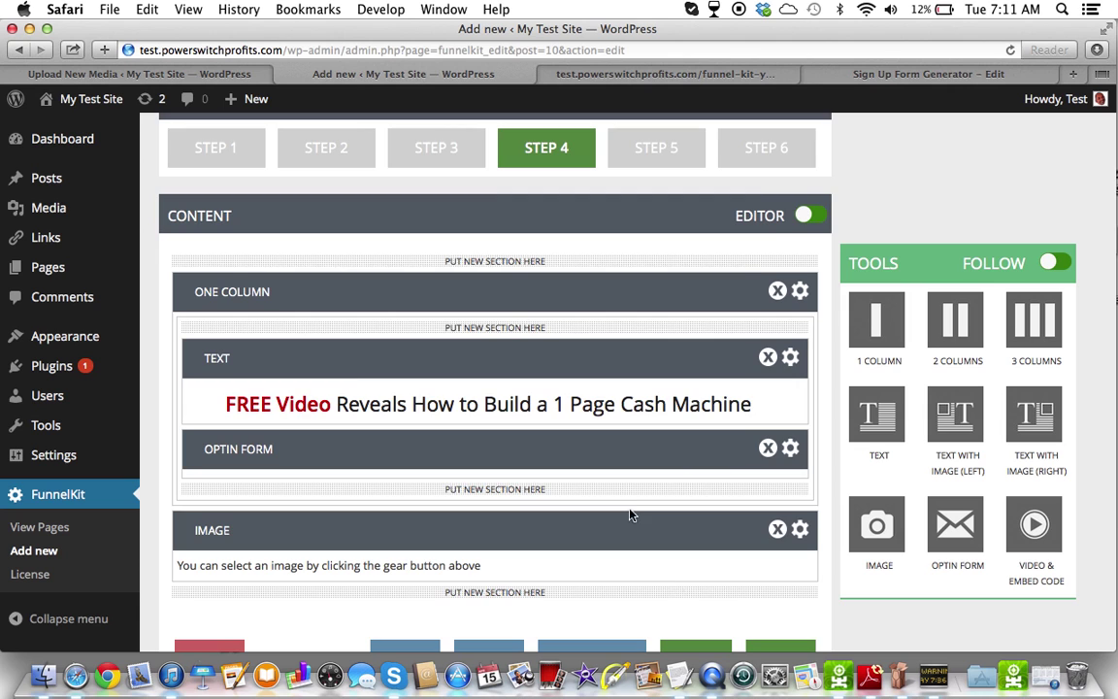
Step: Save the page and reload the live capture page to view the centred opt-in box
{"action": "scroll", "coordinate": [629, 499], "scroll_direction": "down", "scroll_amount": 4}
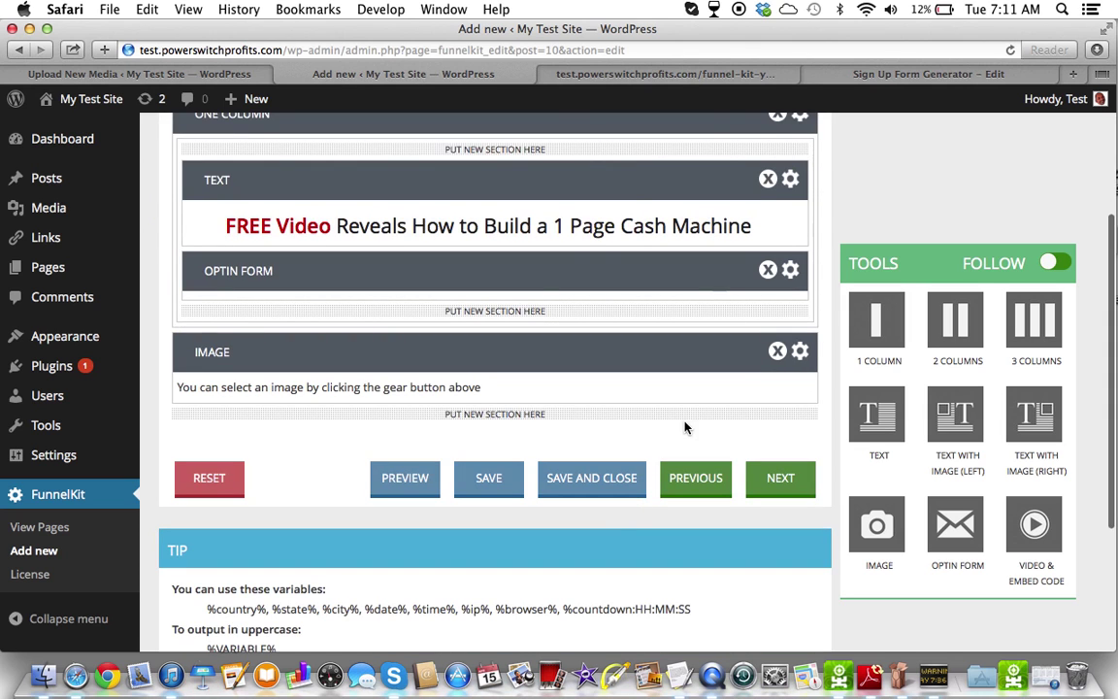
{"action": "key", "text": "Return"}
{"action": "left_click", "coordinate": [658, 78]}
{"action": "left_click", "coordinate": [1010, 51]}
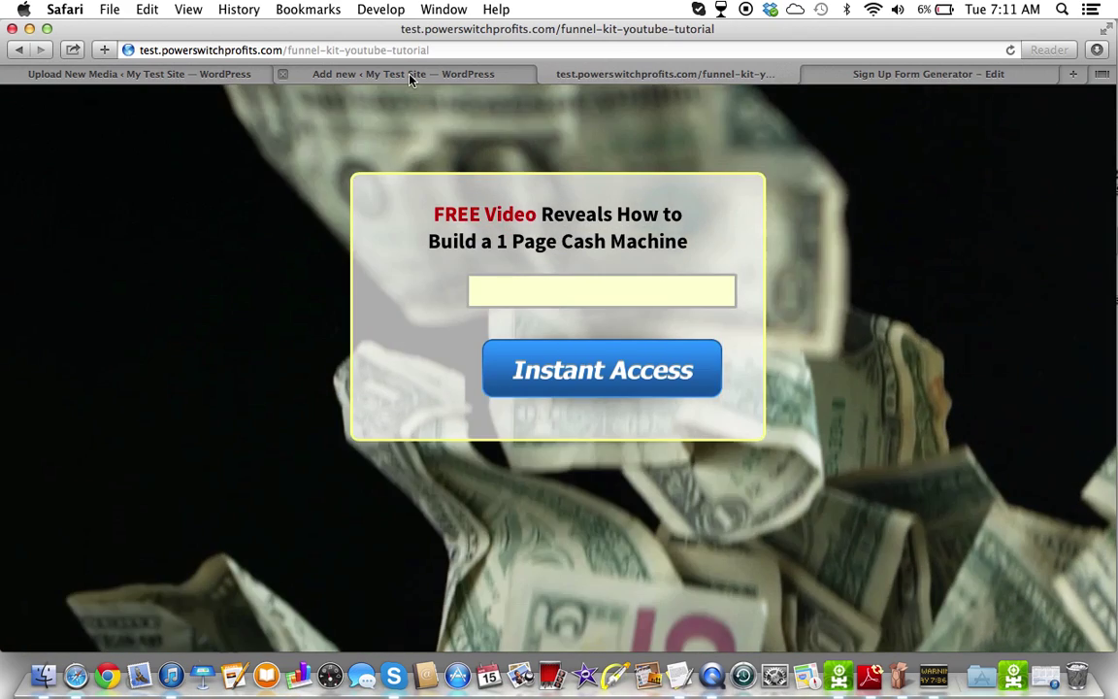
Step: Scroll through the editor's centred column, headline, Optin Form and empty Image section
{"action": "left_click", "coordinate": [410, 76]}
{"action": "scroll", "coordinate": [557, 390], "scroll_direction": "up", "scroll_amount": 2}
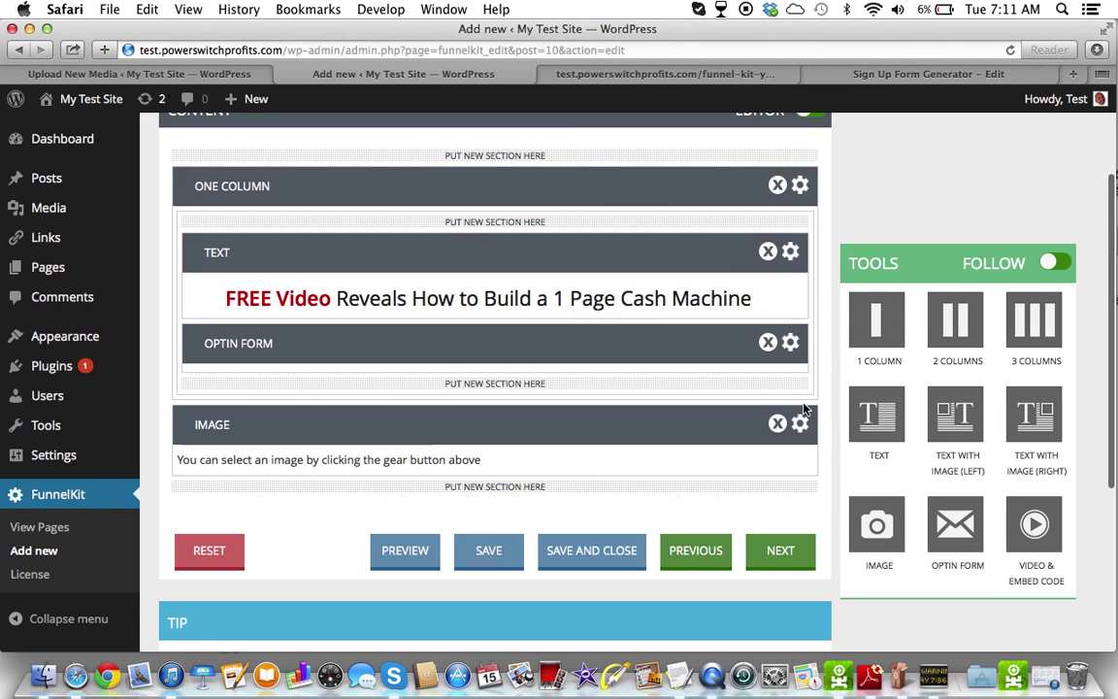
{"action": "scroll", "coordinate": [679, 290], "scroll_direction": "up", "scroll_amount": 3}
{"action": "scroll", "coordinate": [676, 289], "scroll_direction": "down", "scroll_amount": 5}
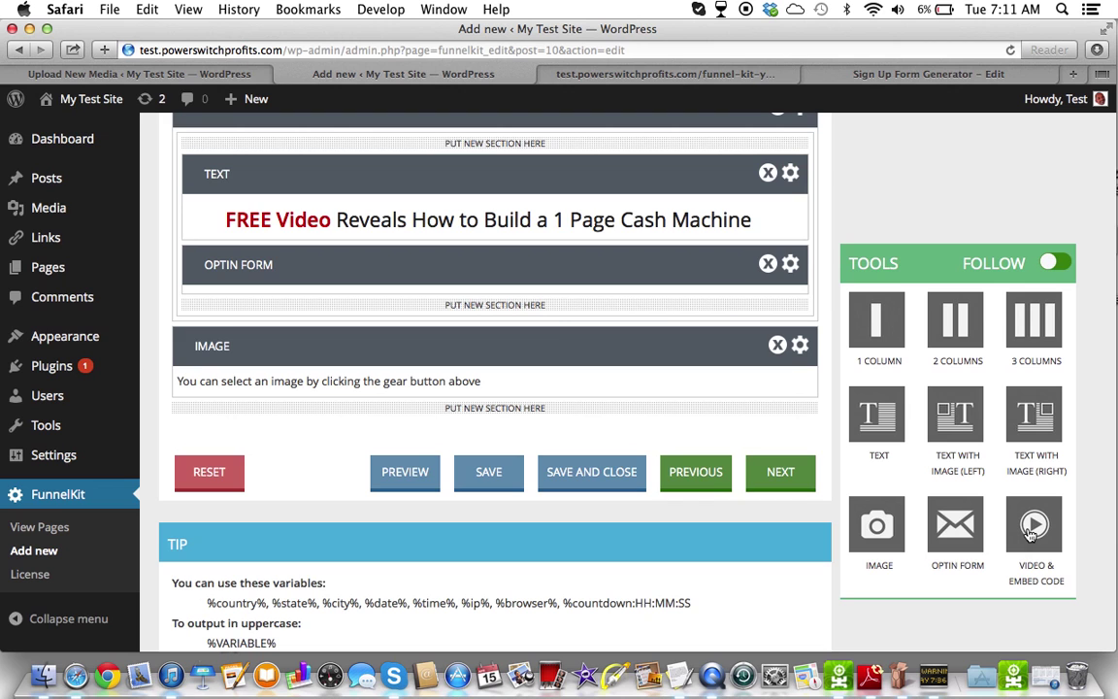
{"action": "scroll", "coordinate": [510, 389], "scroll_direction": "down", "scroll_amount": 5}
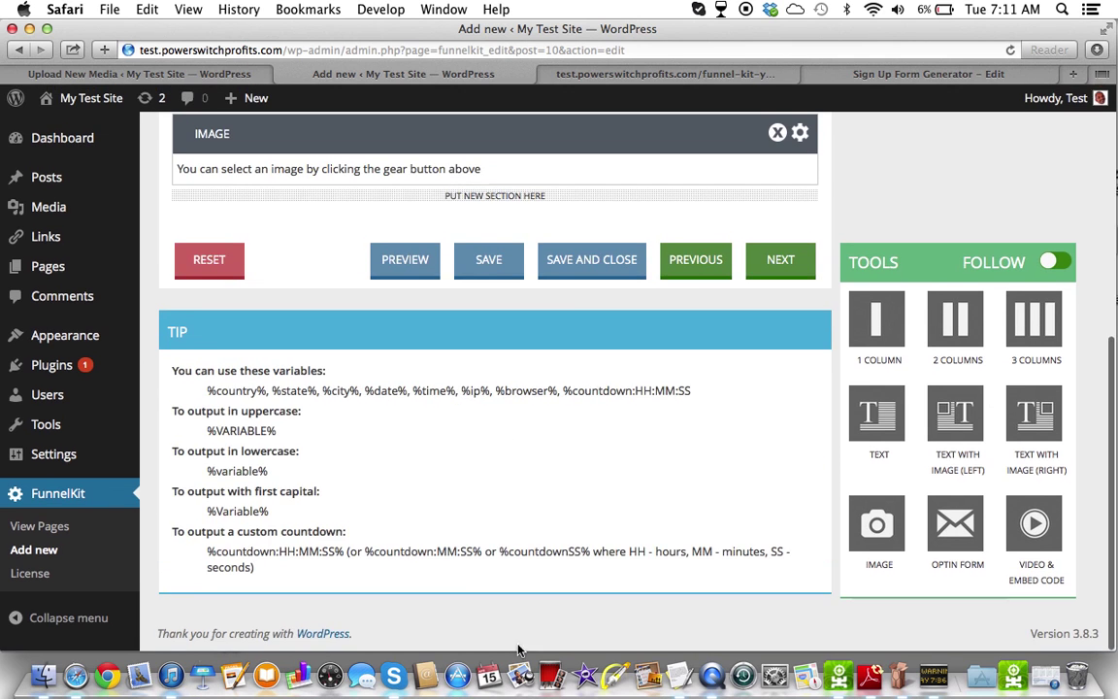
{"action": "scroll", "coordinate": [535, 408], "scroll_direction": "up", "scroll_amount": 7}
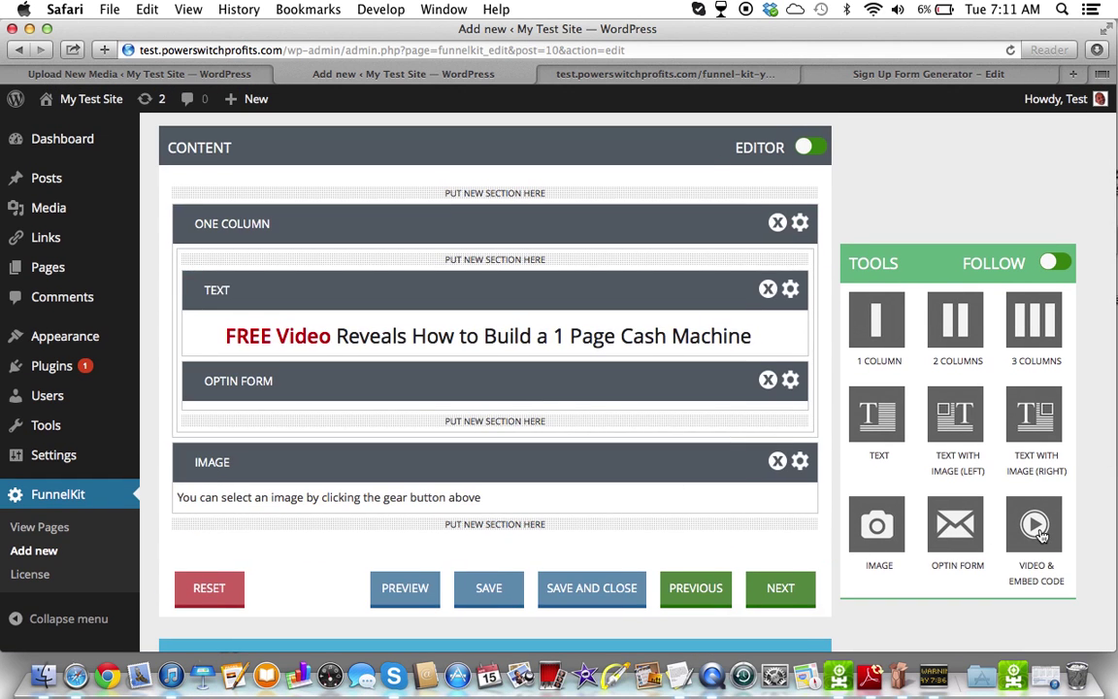
Step: Delete the existing headline text section and the opt-in form section, confirming each deletion
{"action": "left_click", "coordinate": [769, 291]}
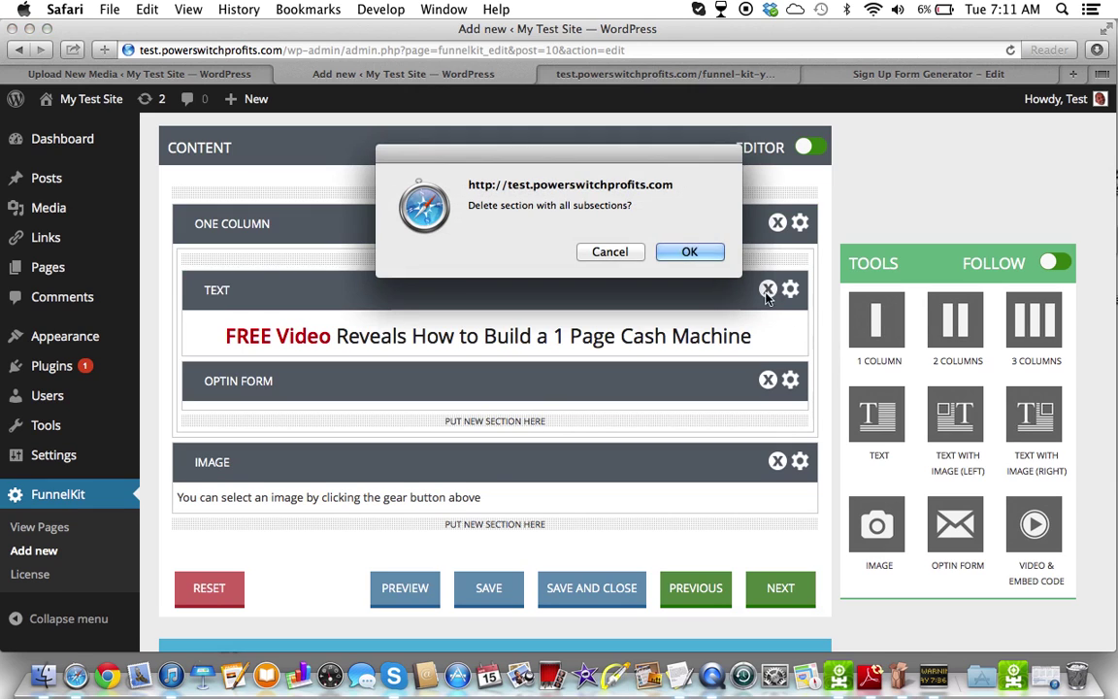
{"action": "left_click", "coordinate": [692, 259]}
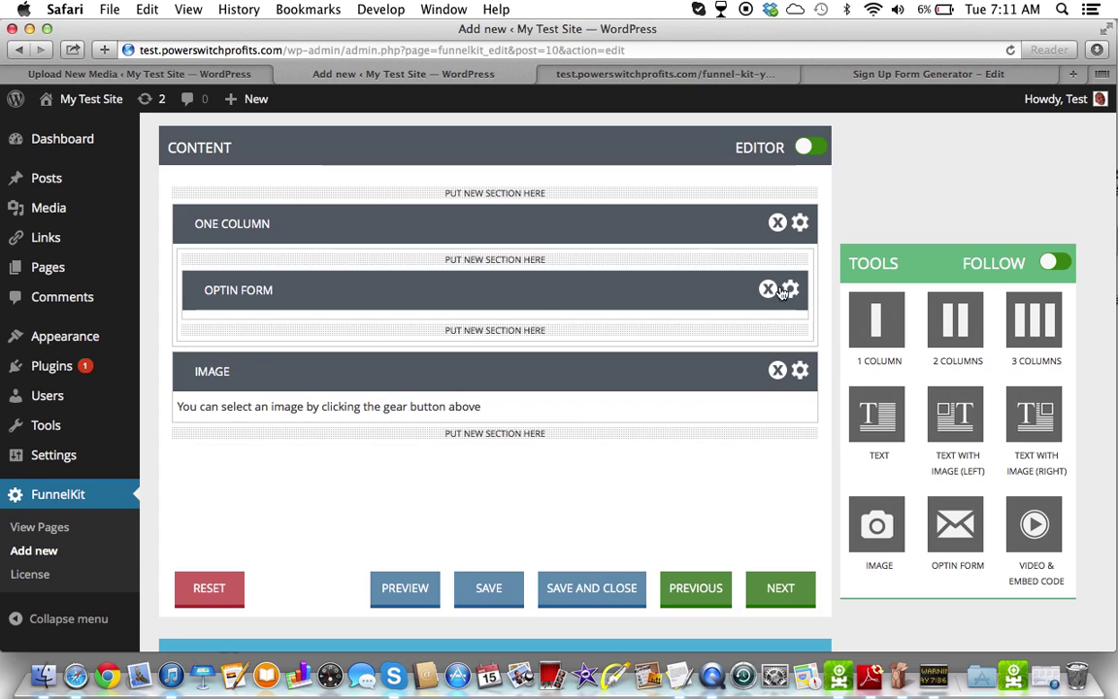
{"action": "left_click", "coordinate": [767, 290]}
{"action": "left_click", "coordinate": [689, 256]}
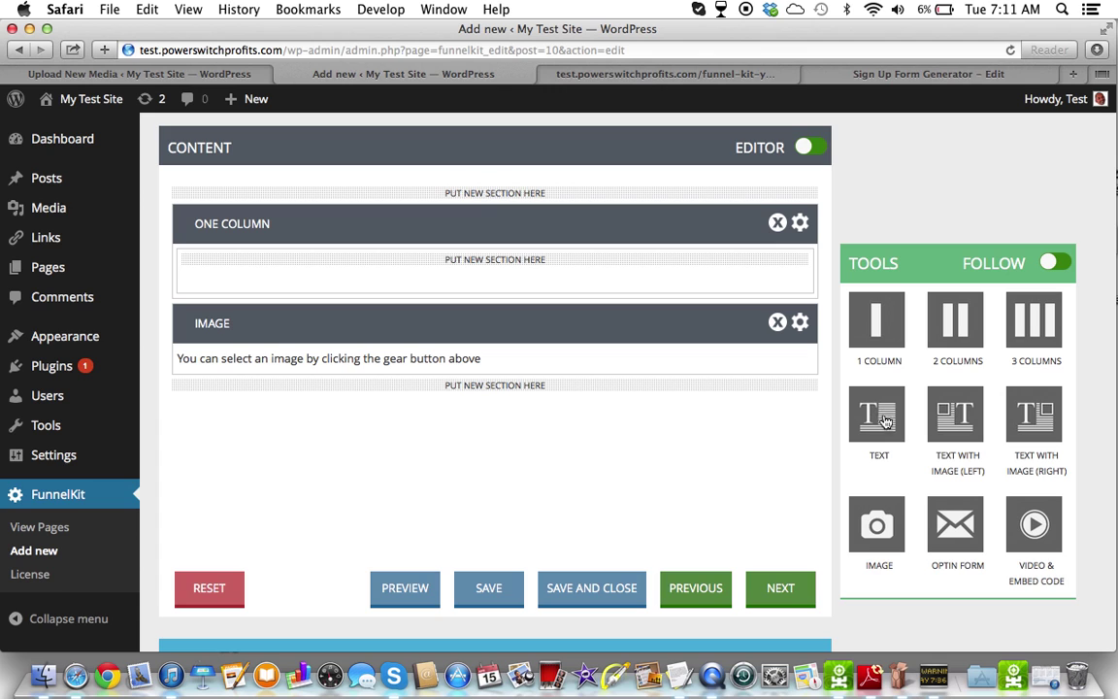
Step: Add a Text block, a Video & Embed Code block and an Optin Form into the column
{"action": "left_click_drag", "start_coordinate": [885, 422], "coordinate": [719, 268]}
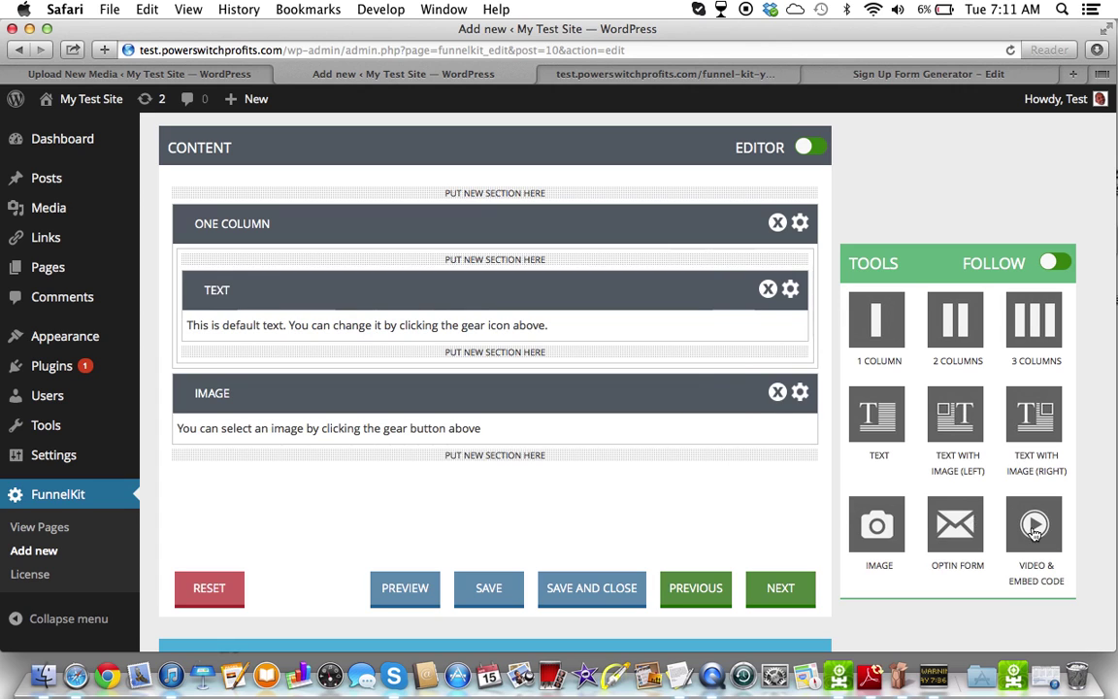
{"action": "left_click_drag", "start_coordinate": [931, 482], "coordinate": [673, 358]}
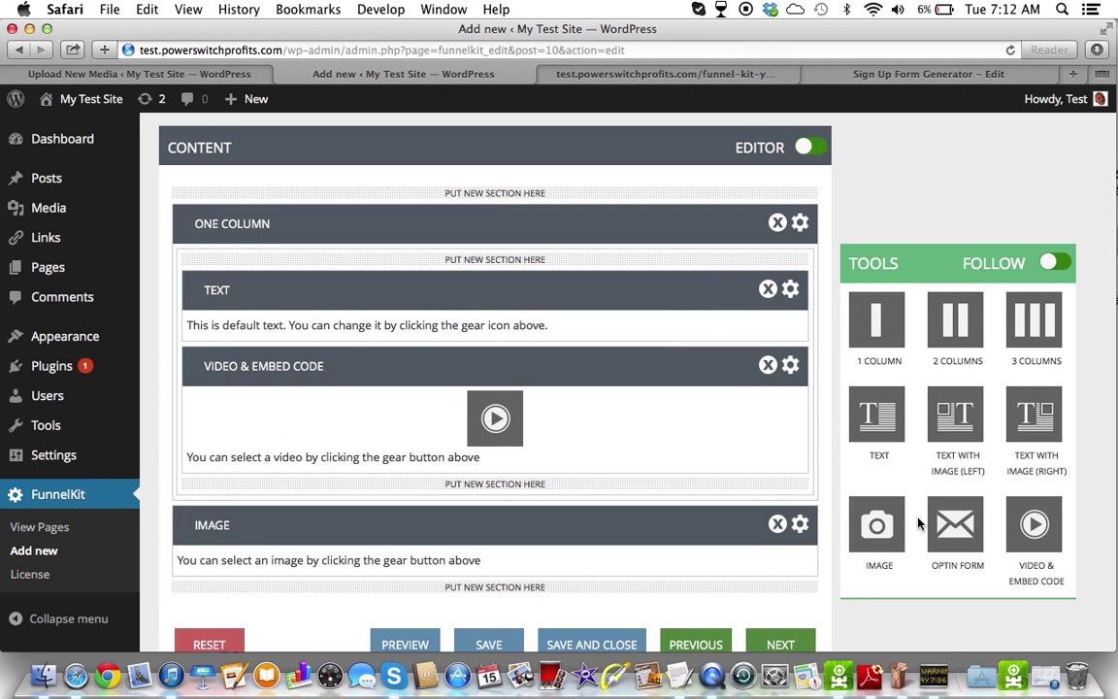
{"action": "left_click_drag", "start_coordinate": [955, 524], "coordinate": [576, 488]}
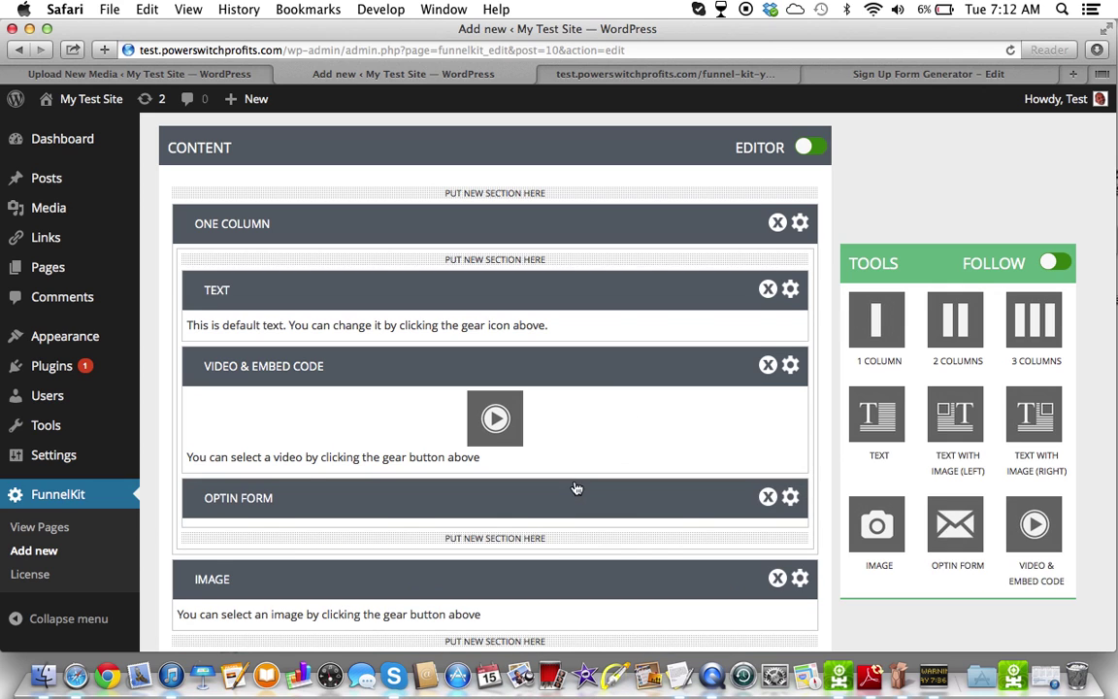
Step: Format the Text block's default sentence as a bold, centred Heading 2 and save it
{"action": "left_click", "coordinate": [793, 294]}
{"action": "left_click_drag", "start_coordinate": [747, 253], "coordinate": [296, 199]}
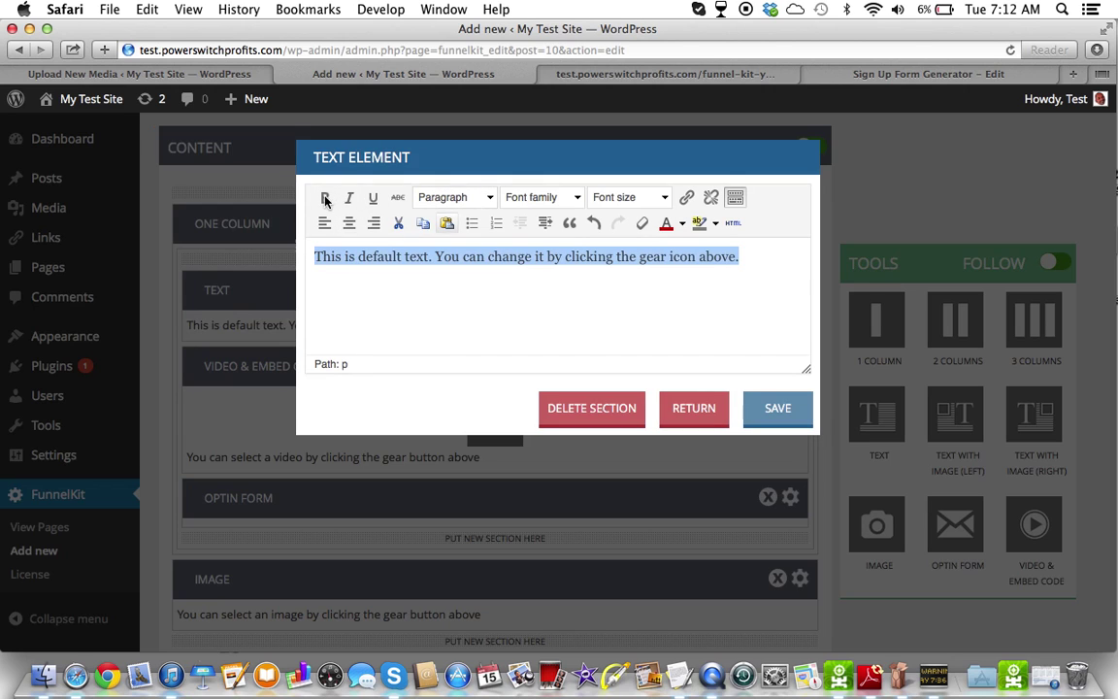
{"action": "left_click", "coordinate": [490, 197]}
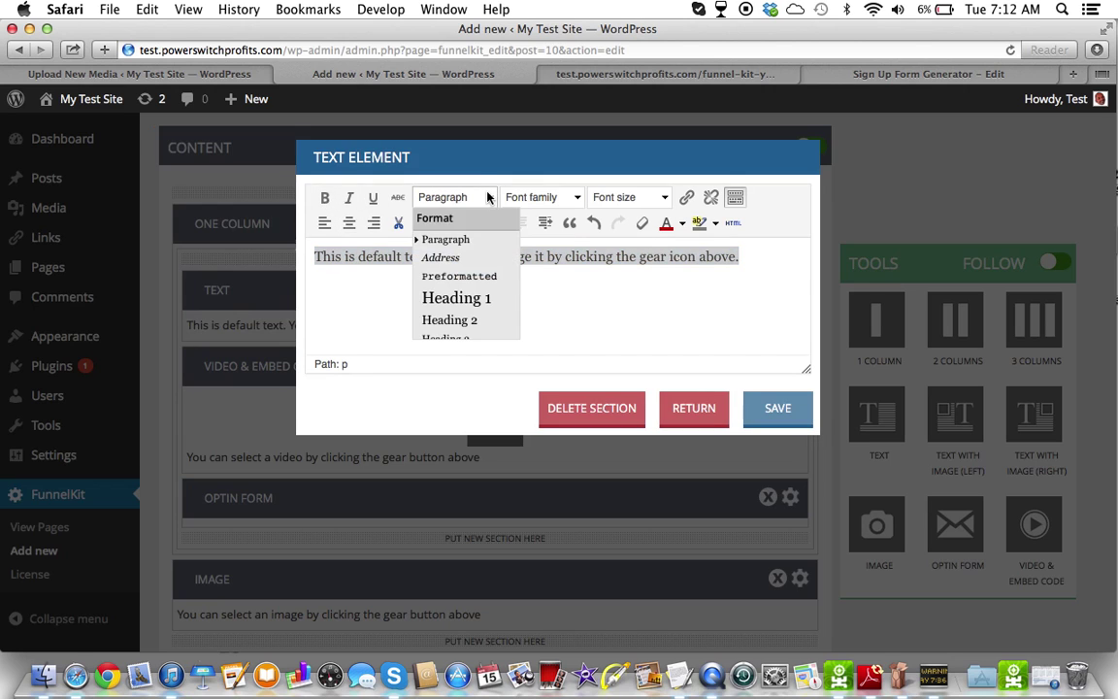
{"action": "left_click", "coordinate": [458, 321]}
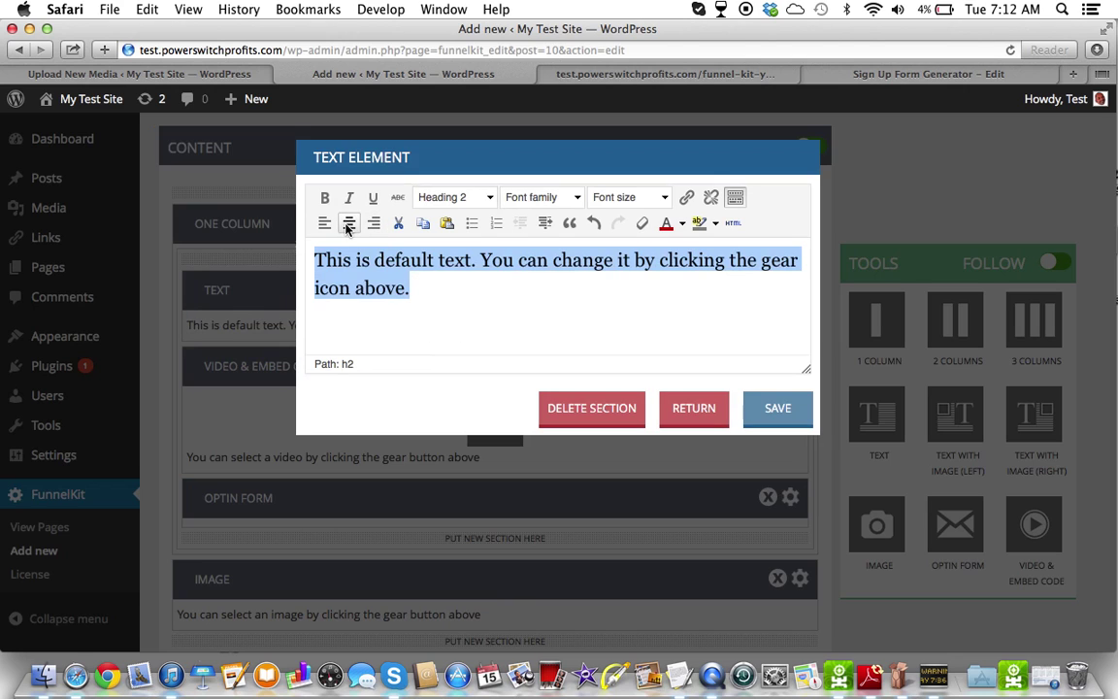
{"action": "left_click", "coordinate": [352, 223]}
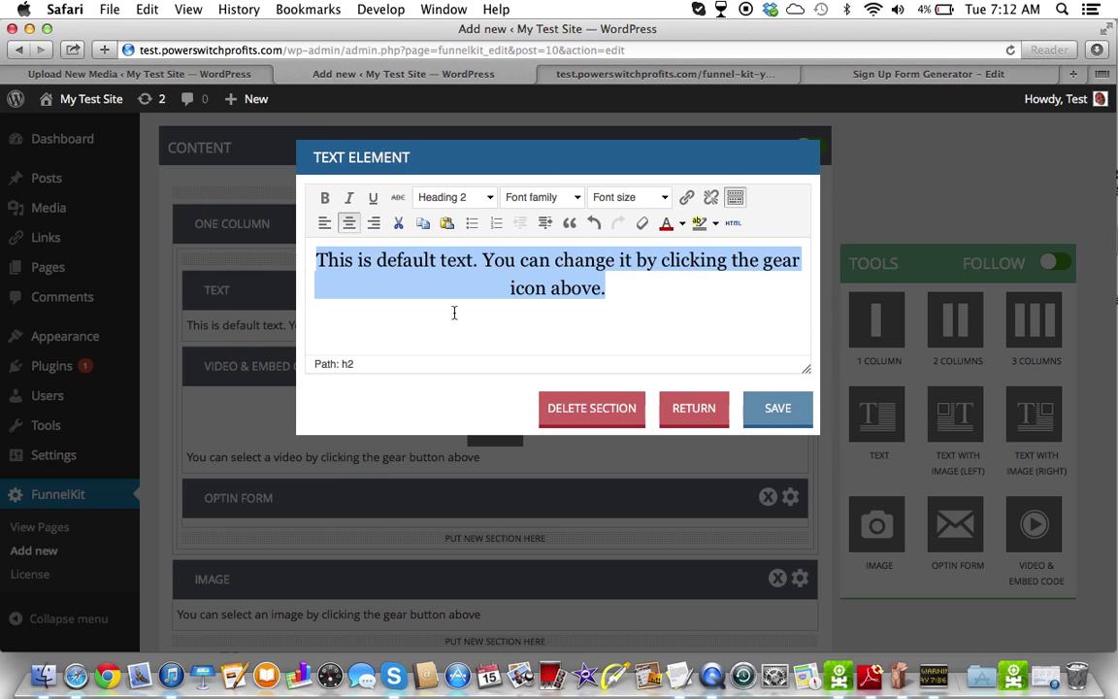
{"action": "left_click", "coordinate": [332, 200]}
{"action": "left_click", "coordinate": [406, 284]}
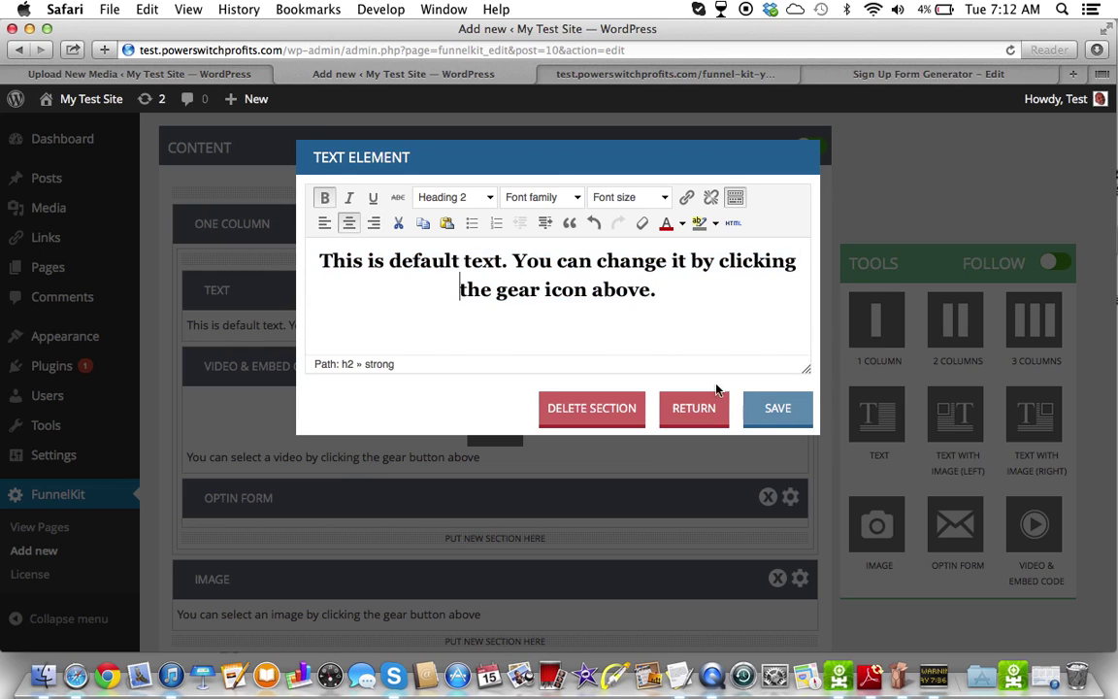
{"action": "left_click", "coordinate": [775, 414]}
{"action": "scroll", "coordinate": [621, 373], "scroll_direction": "down", "scroll_amount": 2}
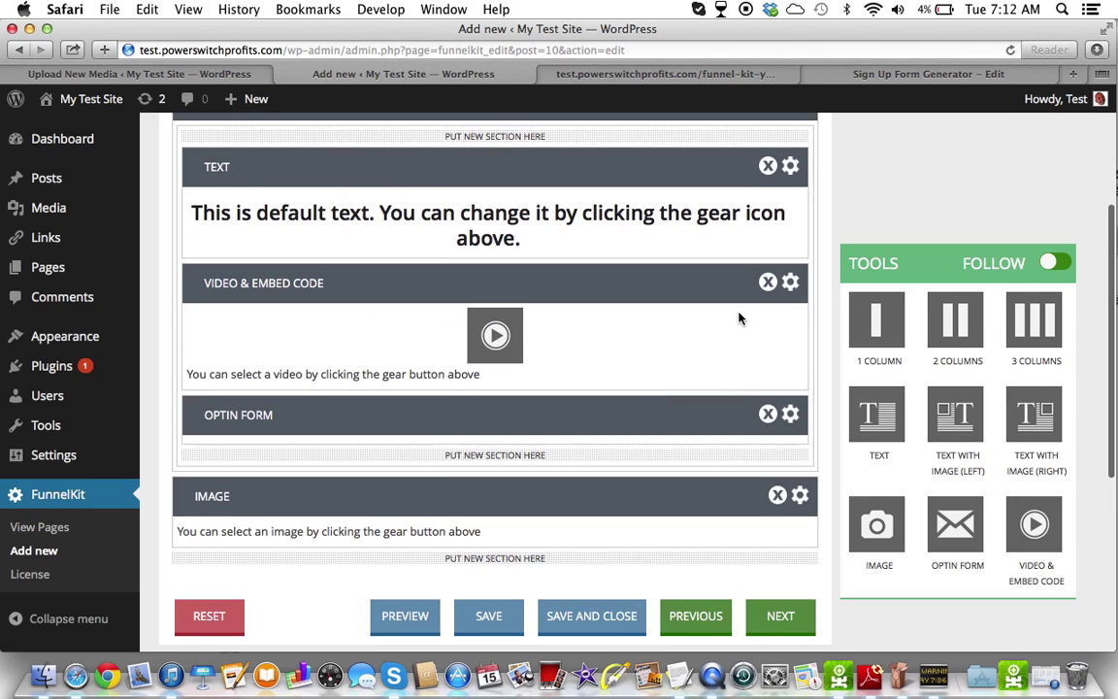
Step: Open the Video & Embed Code block's settings, showing YouTube Video type with Center alignment
{"action": "left_click", "coordinate": [792, 286]}
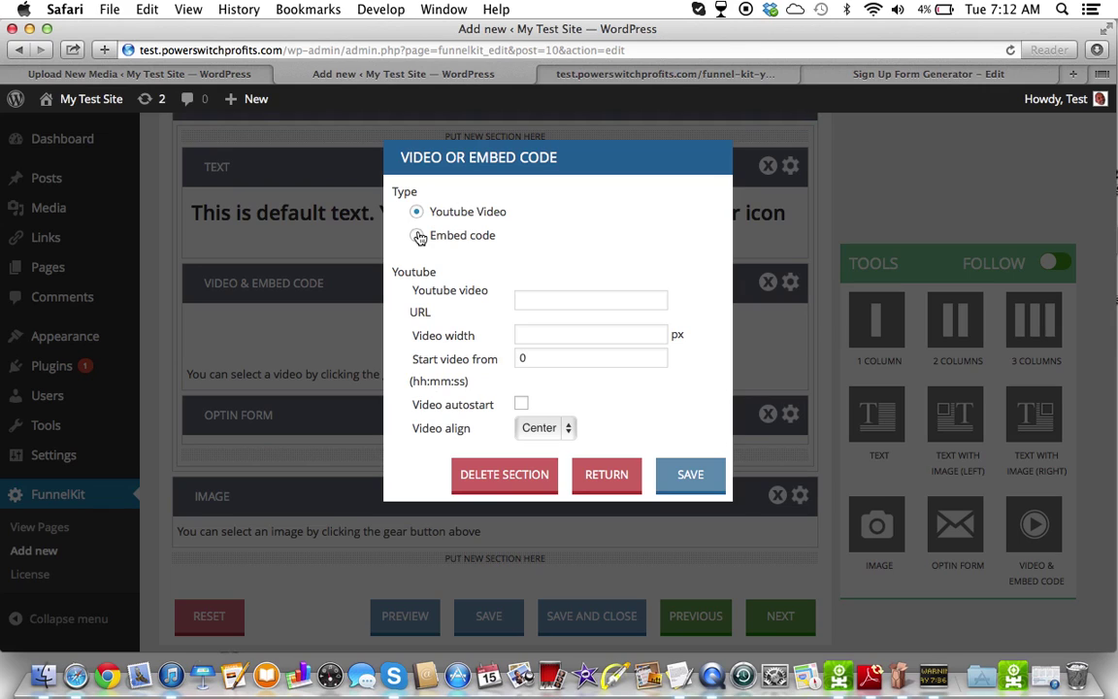
Step: Load youtube.com in a new Safari tab
{"action": "left_click", "coordinate": [1073, 74]}
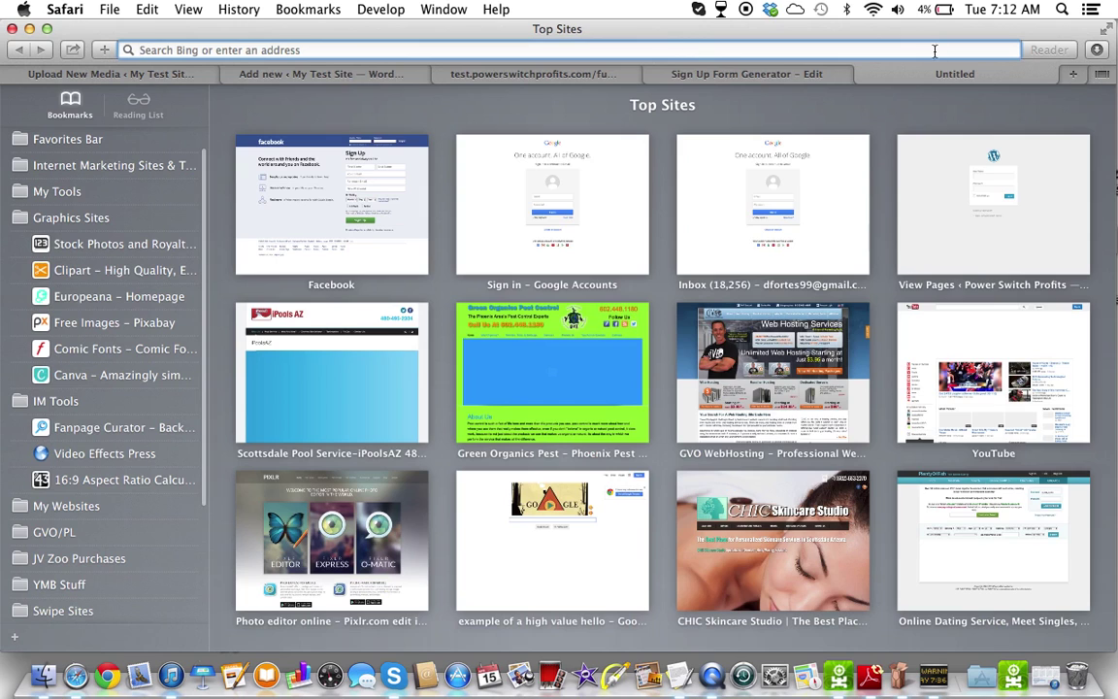
{"action": "type", "text": "youtube.com"}
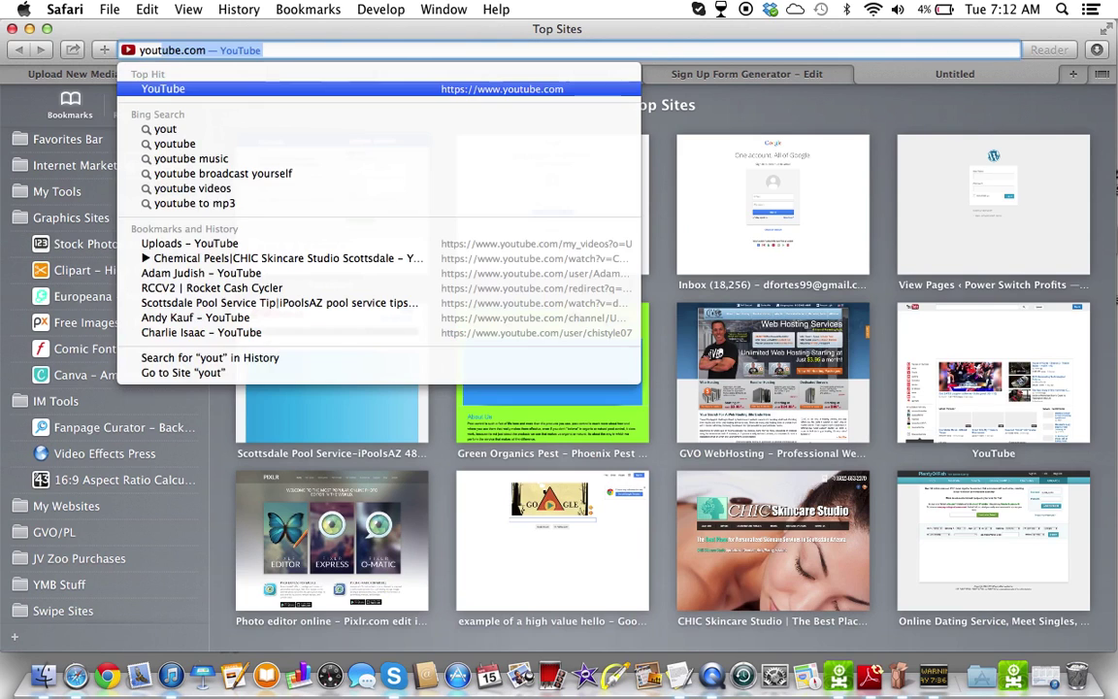
{"action": "key", "text": "Return"}
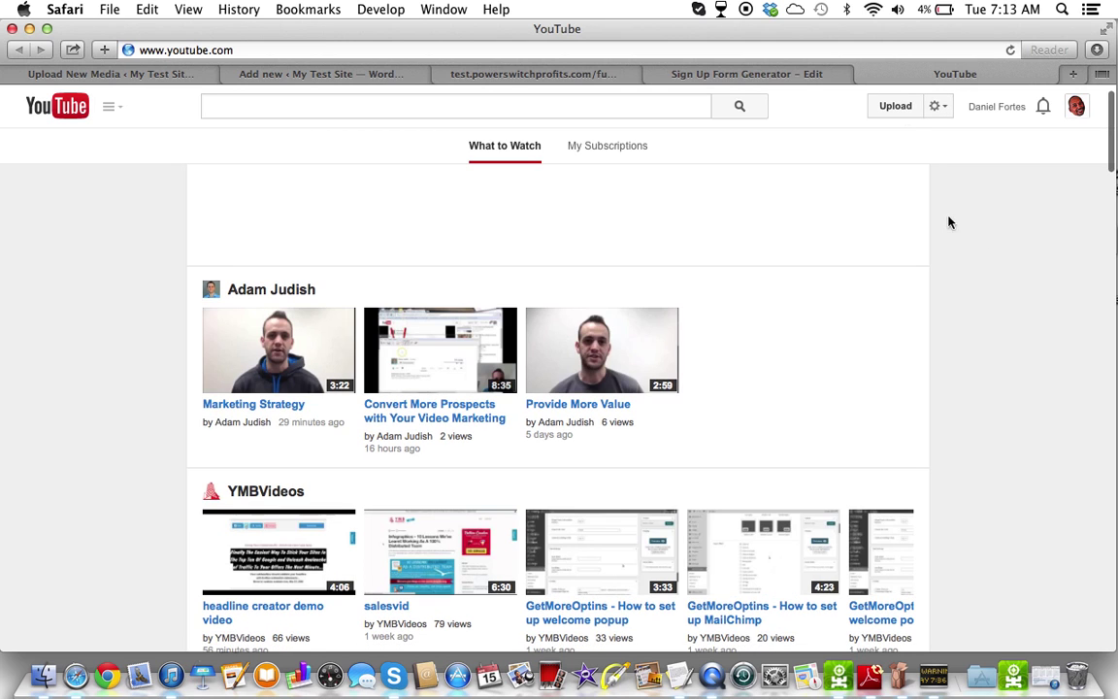
Step: Open Video Manager from the gear menu to browse the 64 uploaded videos
{"action": "left_click", "coordinate": [938, 108]}
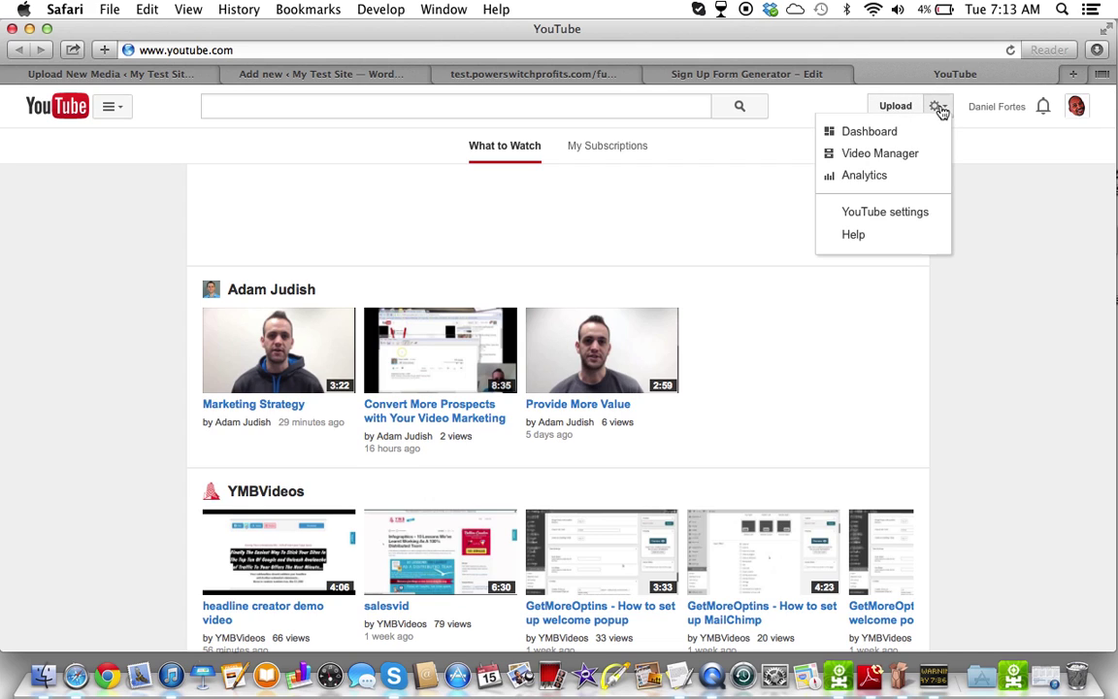
{"action": "left_click", "coordinate": [911, 159]}
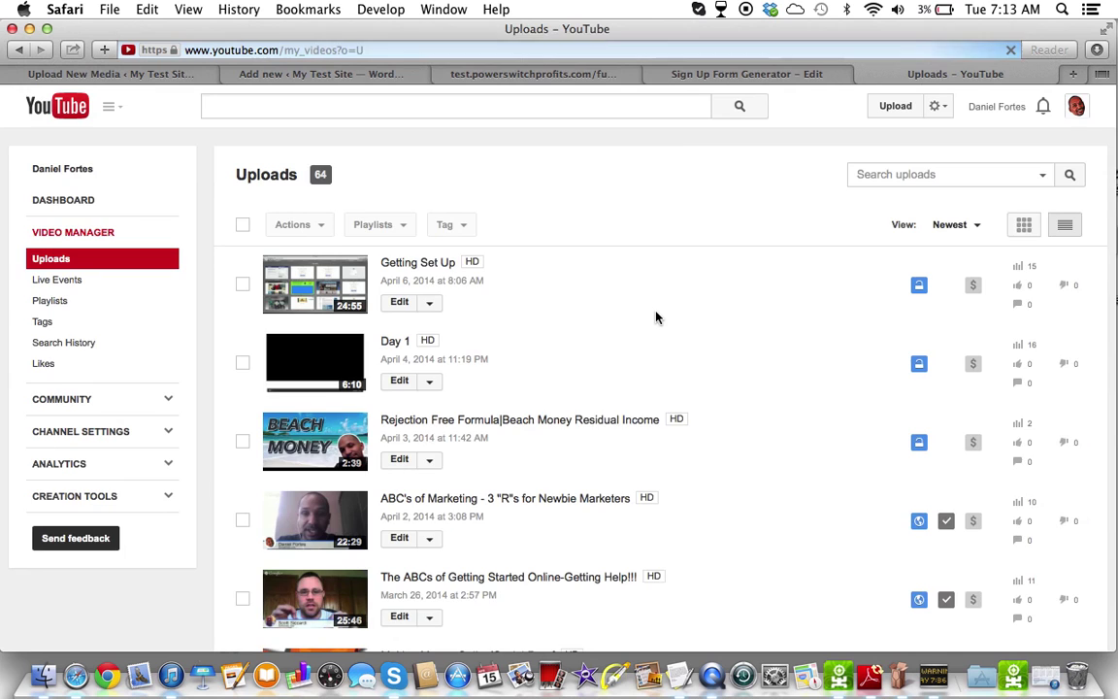
{"action": "scroll", "coordinate": [656, 317], "scroll_direction": "down", "scroll_amount": 4}
{"action": "scroll", "coordinate": [657, 317], "scroll_direction": "down", "scroll_amount": 5}
{"action": "scroll", "coordinate": [656, 316], "scroll_direction": "up", "scroll_amount": 7}
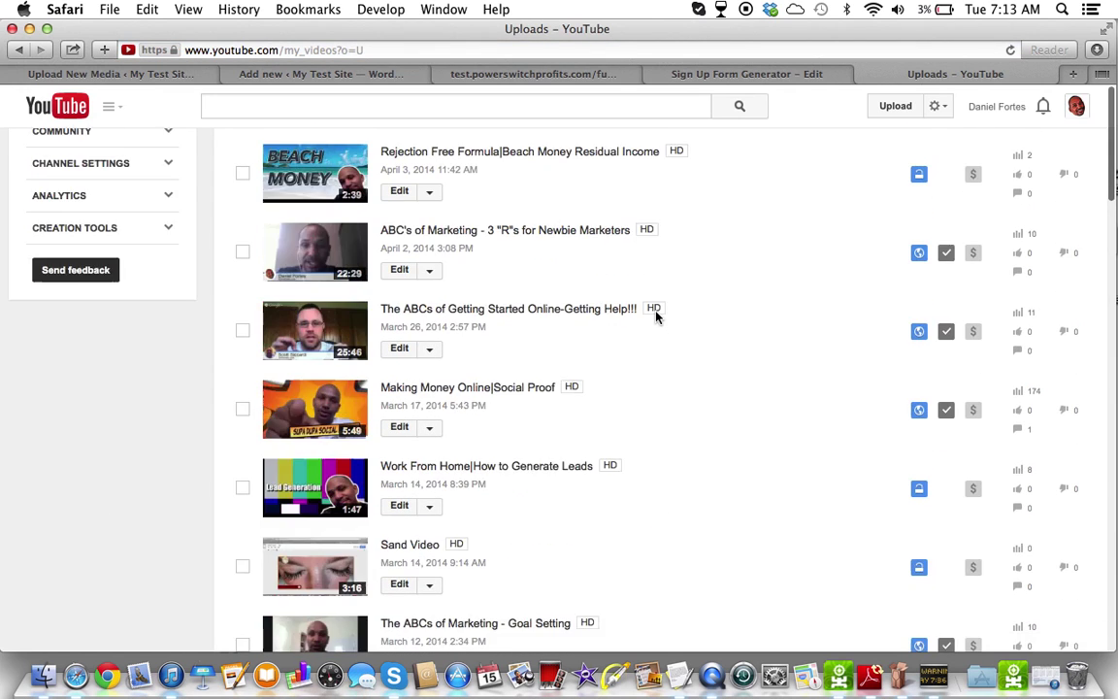
{"action": "scroll", "coordinate": [657, 316], "scroll_direction": "down", "scroll_amount": 1}
{"action": "scroll", "coordinate": [656, 317], "scroll_direction": "up", "scroll_amount": 1}
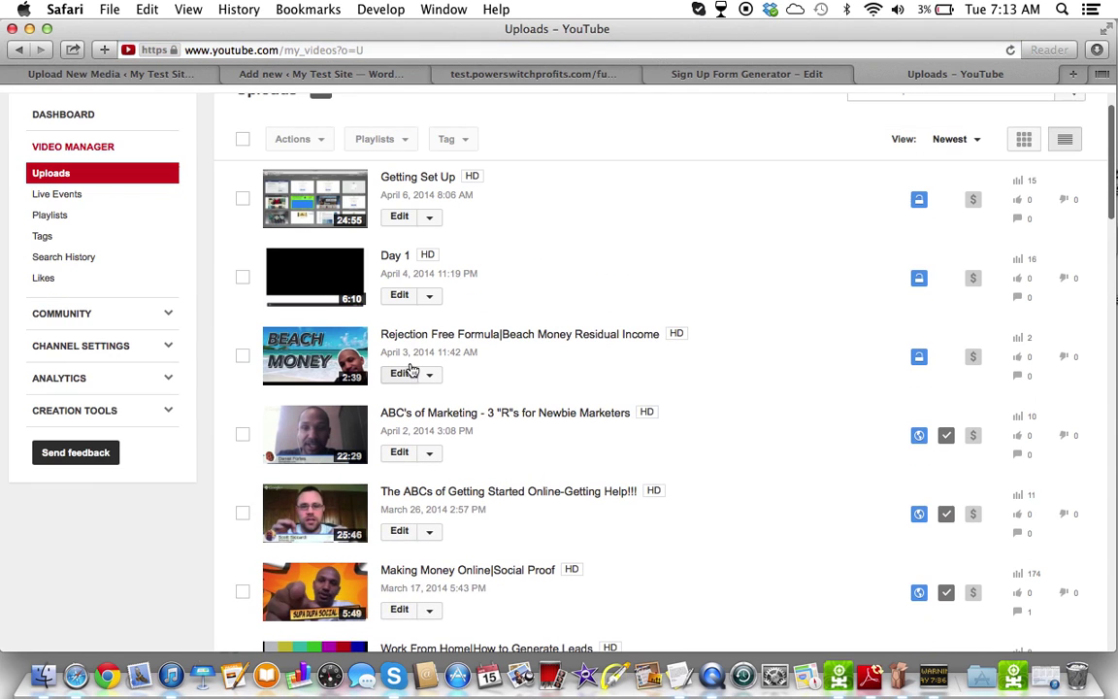
Step: Open the Rejection Free Formula video, then check the opt-in page and builder tabs
{"action": "left_click", "coordinate": [437, 335]}
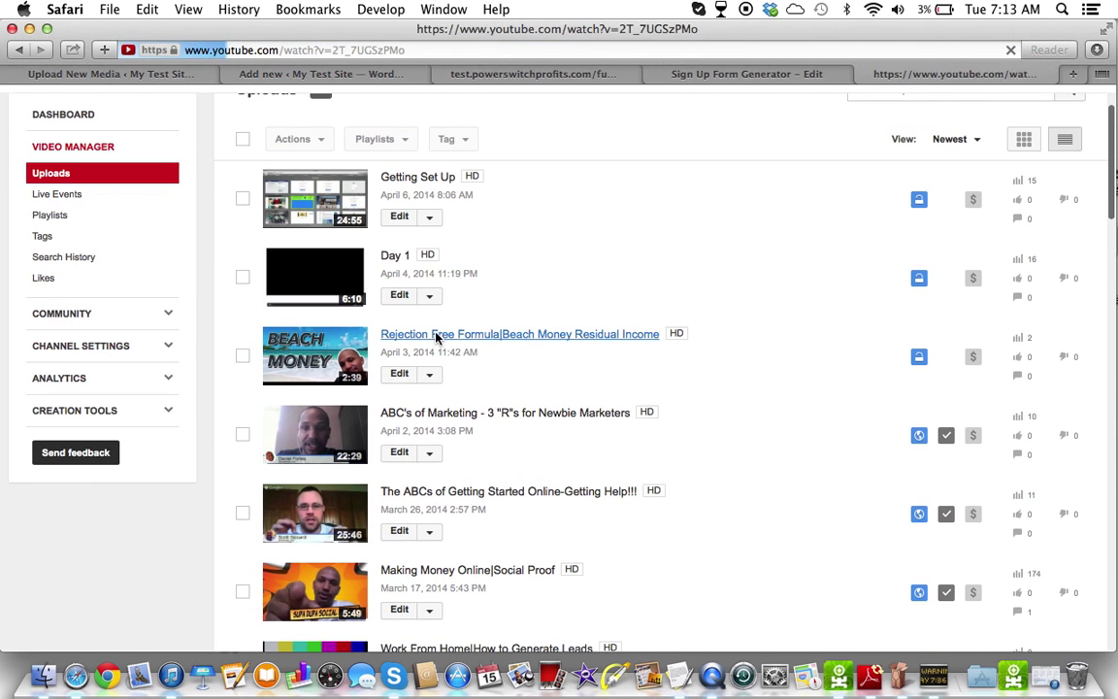
{"action": "scroll", "coordinate": [436, 338], "scroll_direction": "down", "scroll_amount": 5}
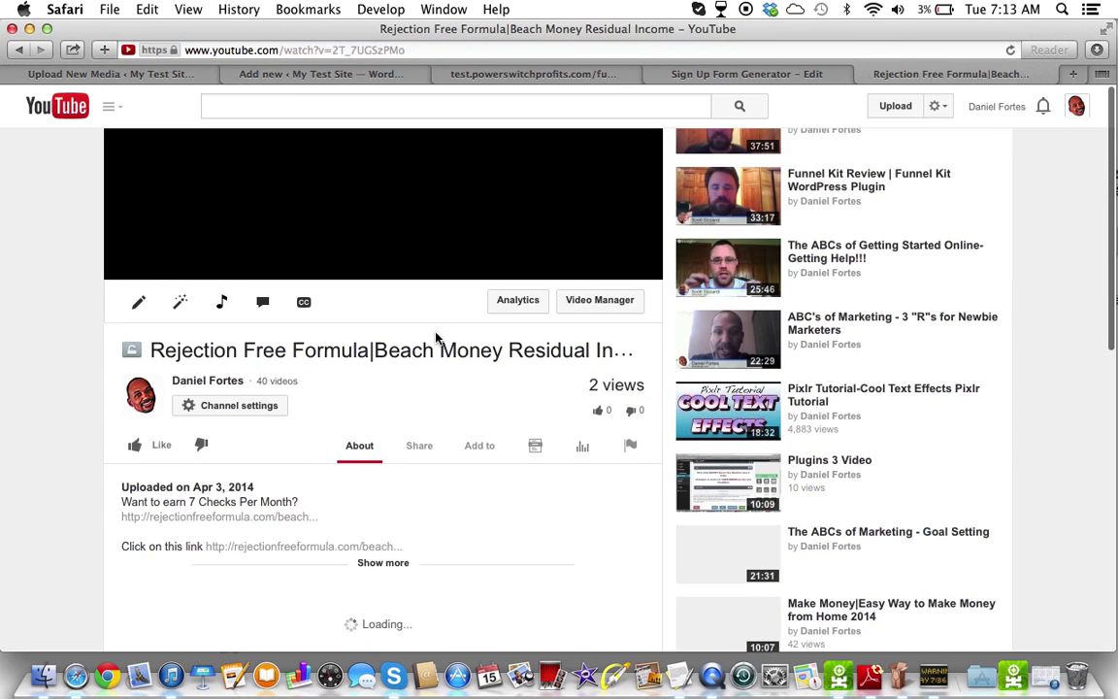
{"action": "left_click", "coordinate": [561, 75]}
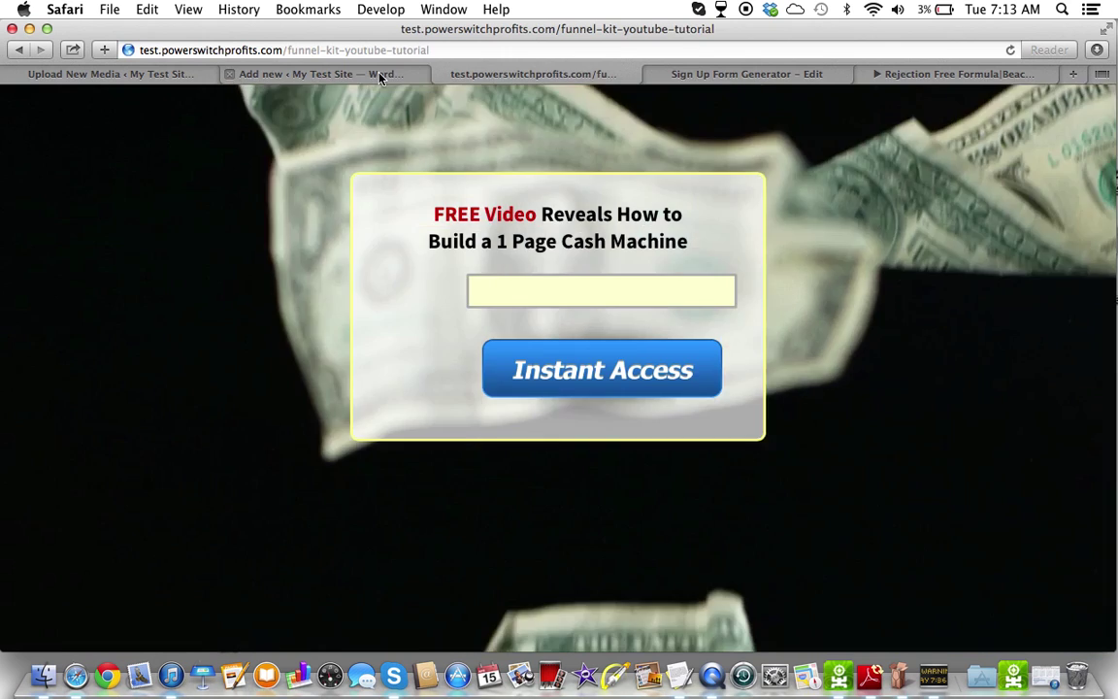
{"action": "left_click", "coordinate": [379, 75]}
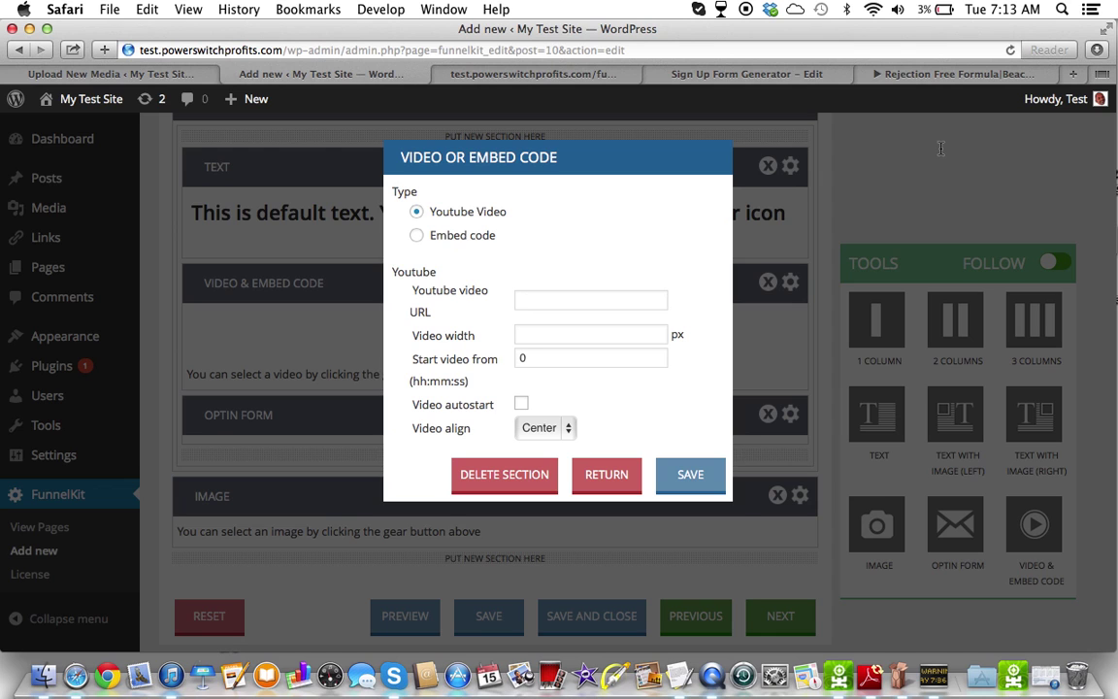
Step: On the video page, select the full web address and show the share link
{"action": "left_click", "coordinate": [946, 74]}
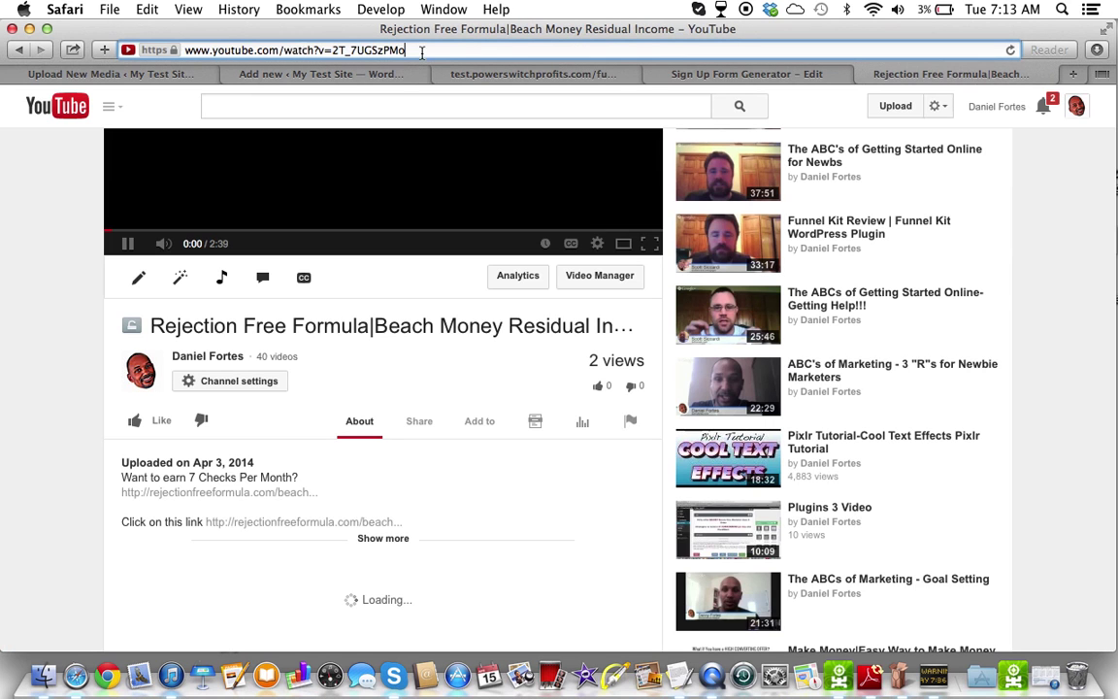
{"action": "left_click", "coordinate": [301, 50]}
{"action": "key", "text": "super+c"}
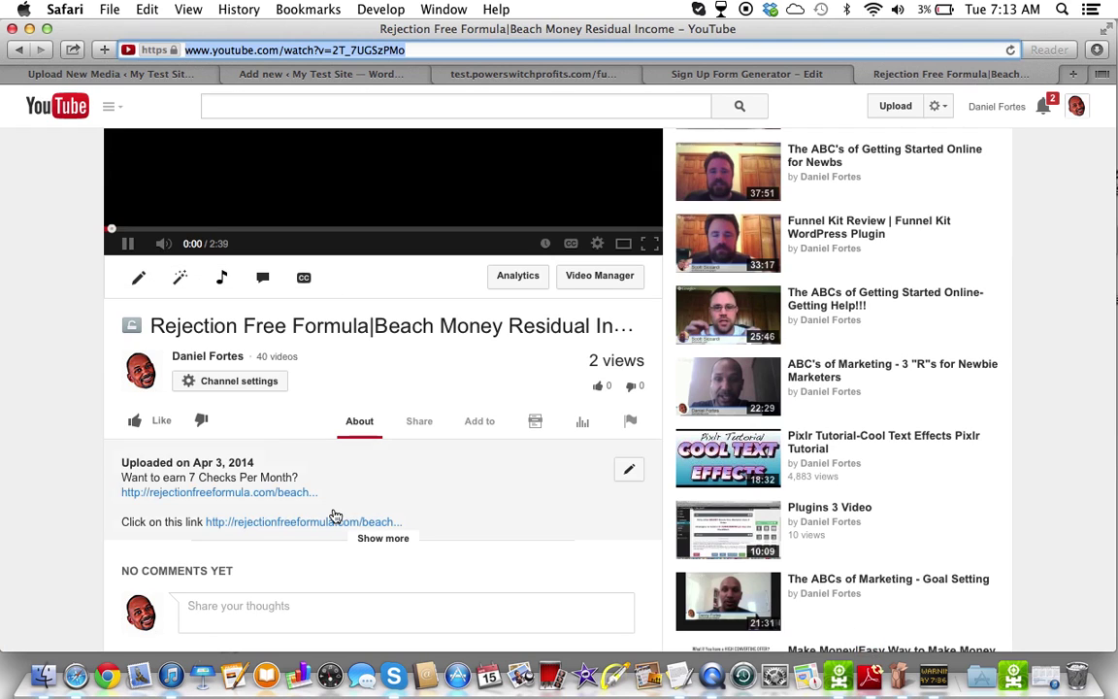
{"action": "left_click", "coordinate": [421, 423]}
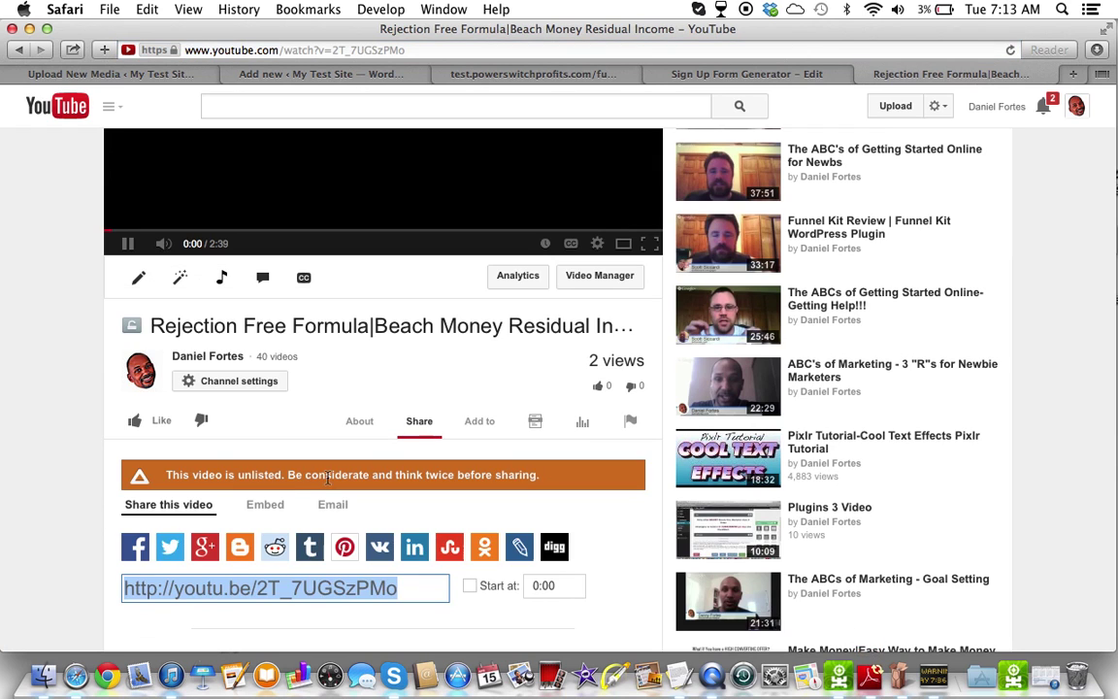
{"action": "scroll", "coordinate": [301, 440], "scroll_direction": "down", "scroll_amount": 3}
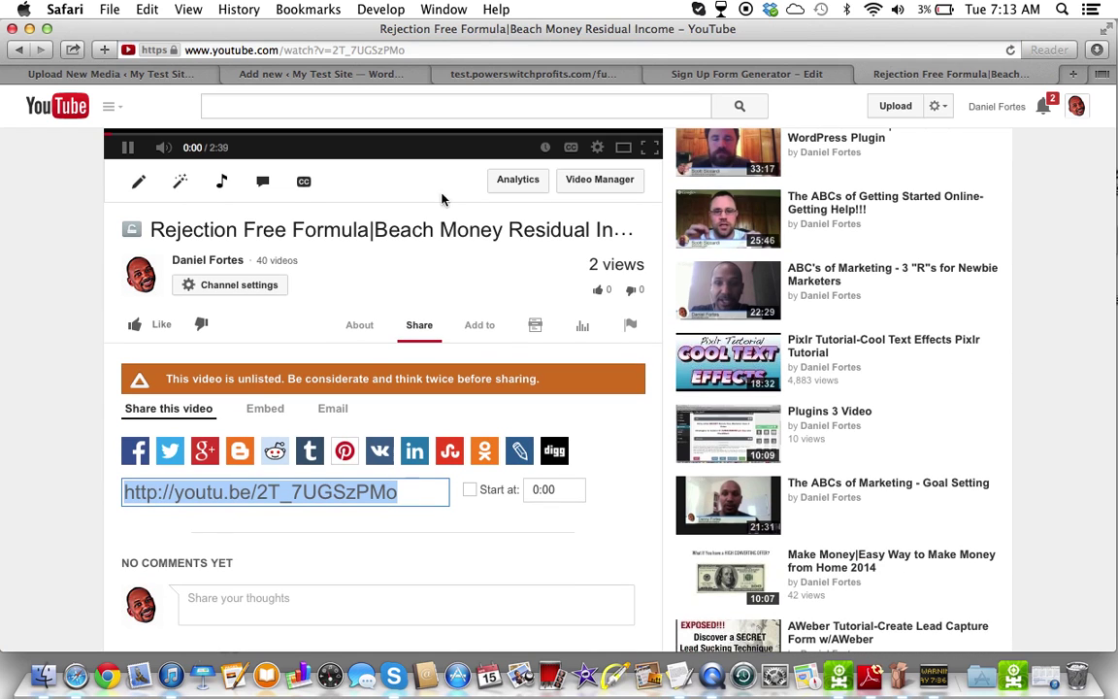
{"action": "scroll", "coordinate": [408, 223], "scroll_direction": "up", "scroll_amount": 5}
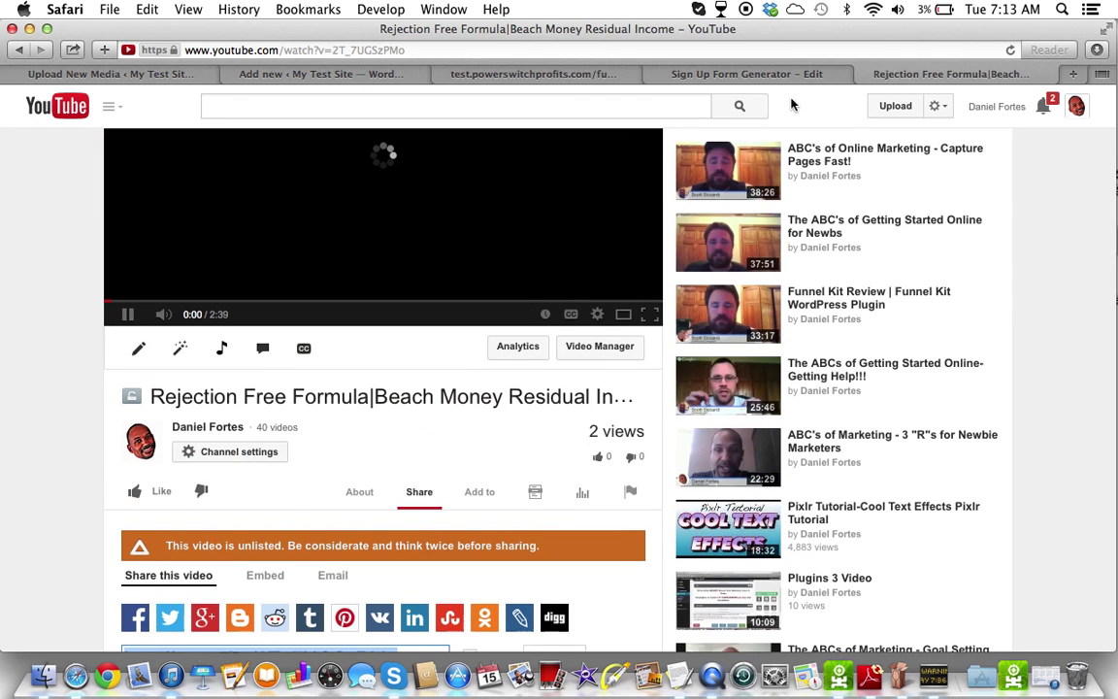
{"action": "scroll", "coordinate": [358, 312], "scroll_direction": "up", "scroll_amount": 4}
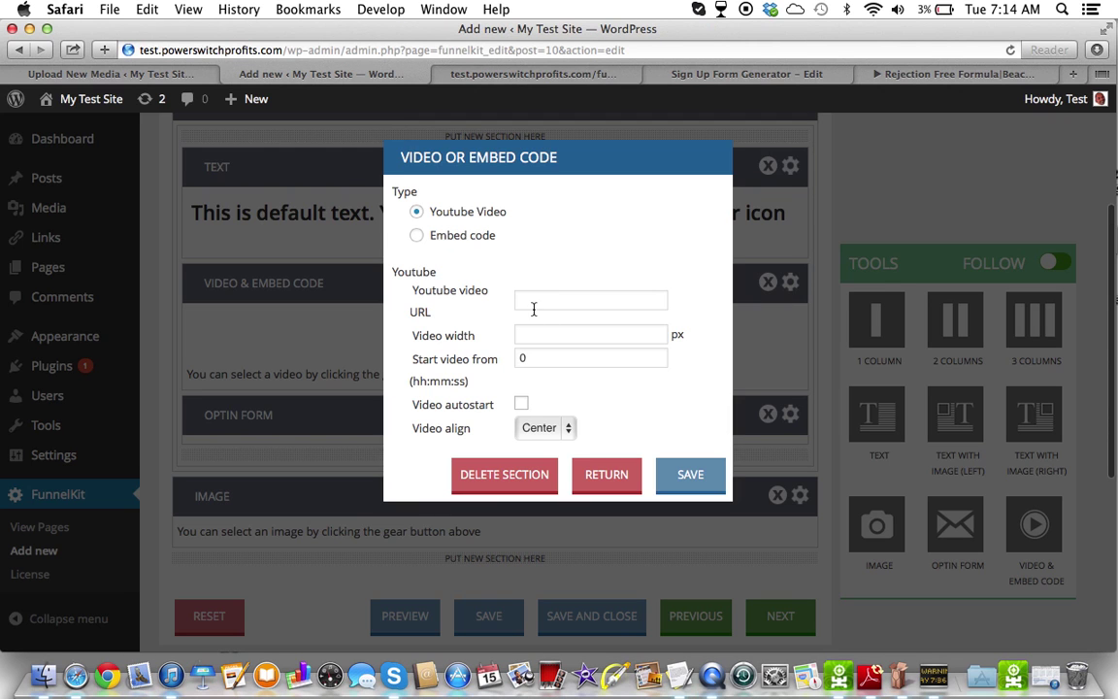
Step: Paste the YouTube video address into the video URL field and save the settings
{"action": "left_click", "coordinate": [531, 305]}
{"action": "key", "text": "super+v"}
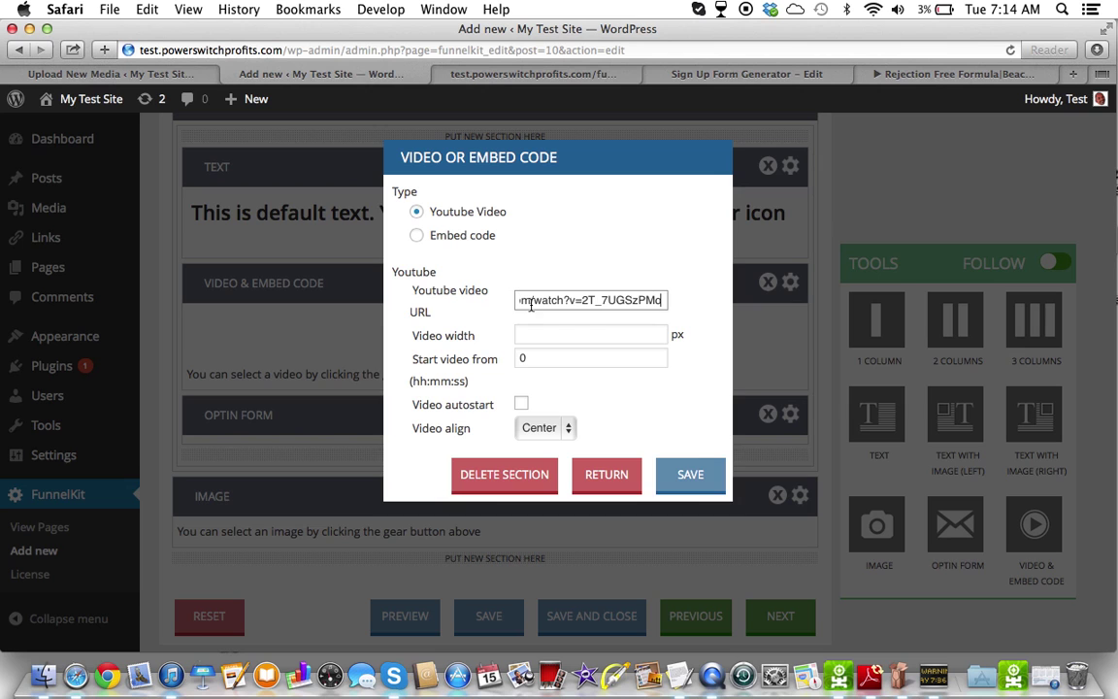
{"action": "left_click", "coordinate": [722, 476]}
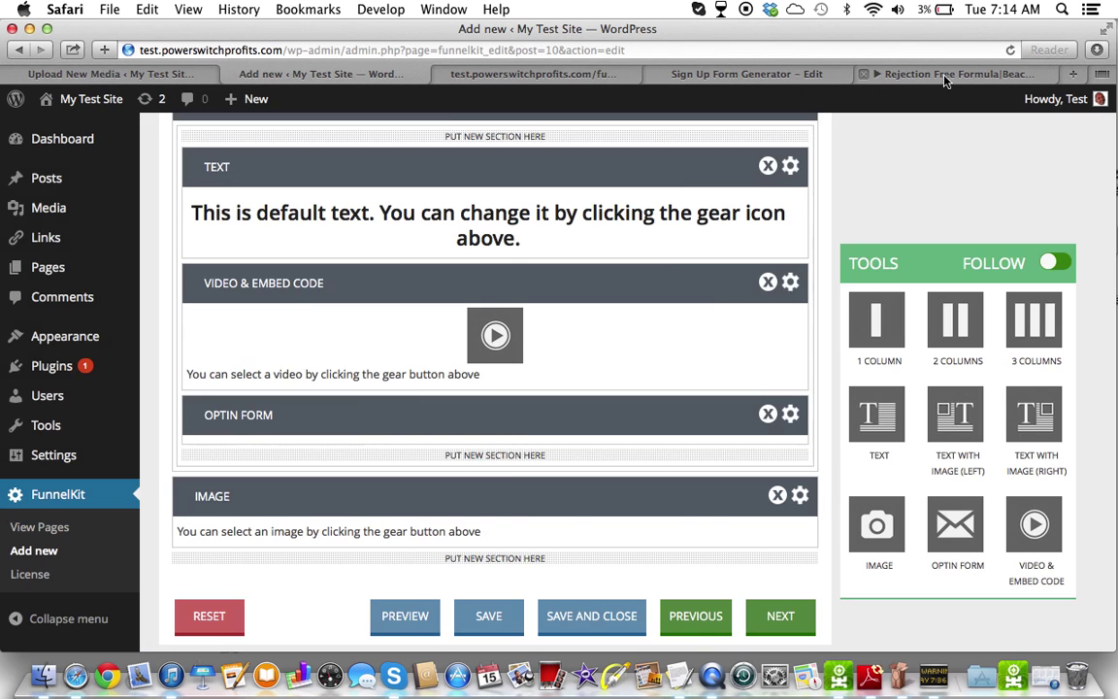
Step: Return to the FunnelKit editor and scroll through the text, video, opt-in and image sections
{"action": "left_click", "coordinate": [945, 78]}
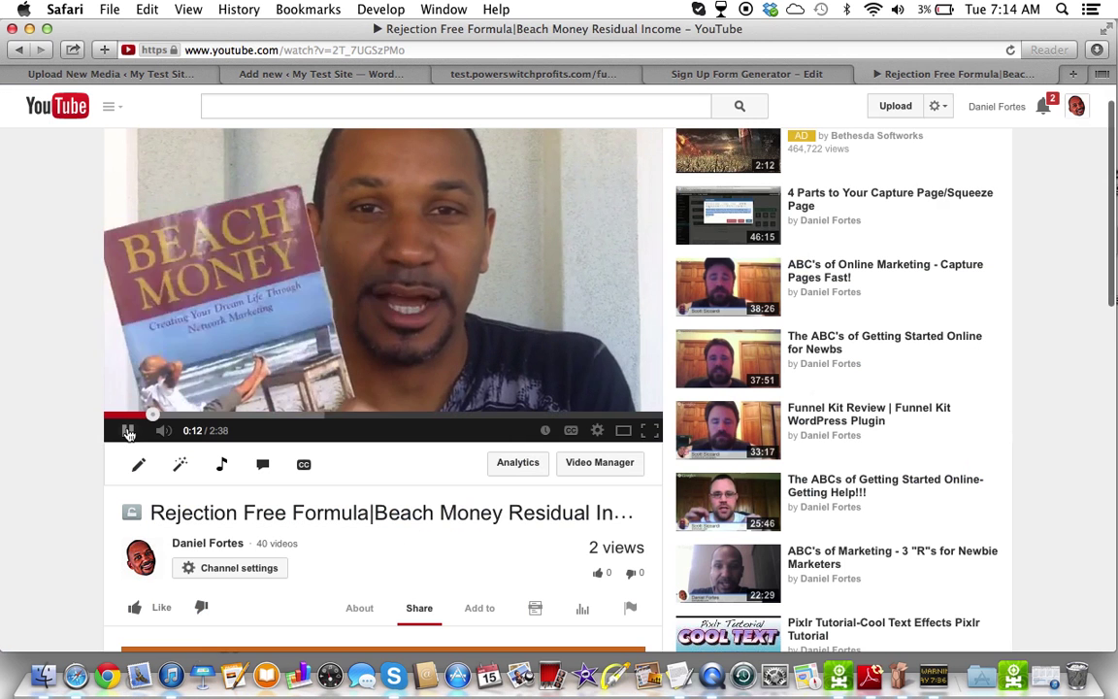
{"action": "left_click", "coordinate": [523, 77]}
{"action": "left_click", "coordinate": [330, 75]}
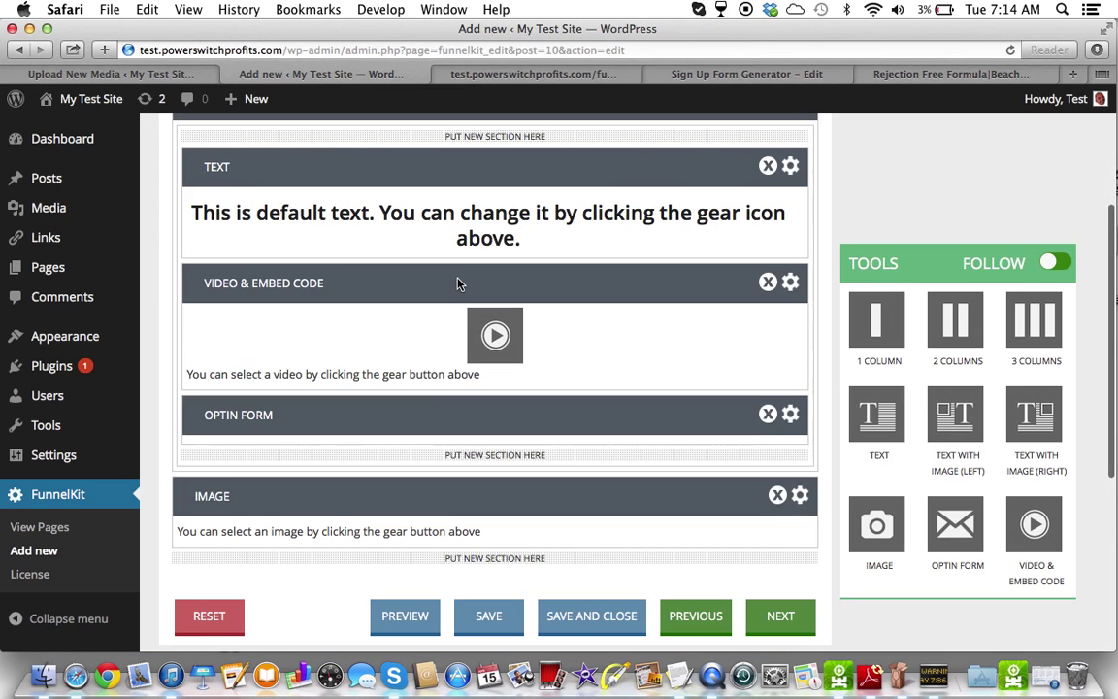
{"action": "scroll", "coordinate": [530, 428], "scroll_direction": "down", "scroll_amount": 1}
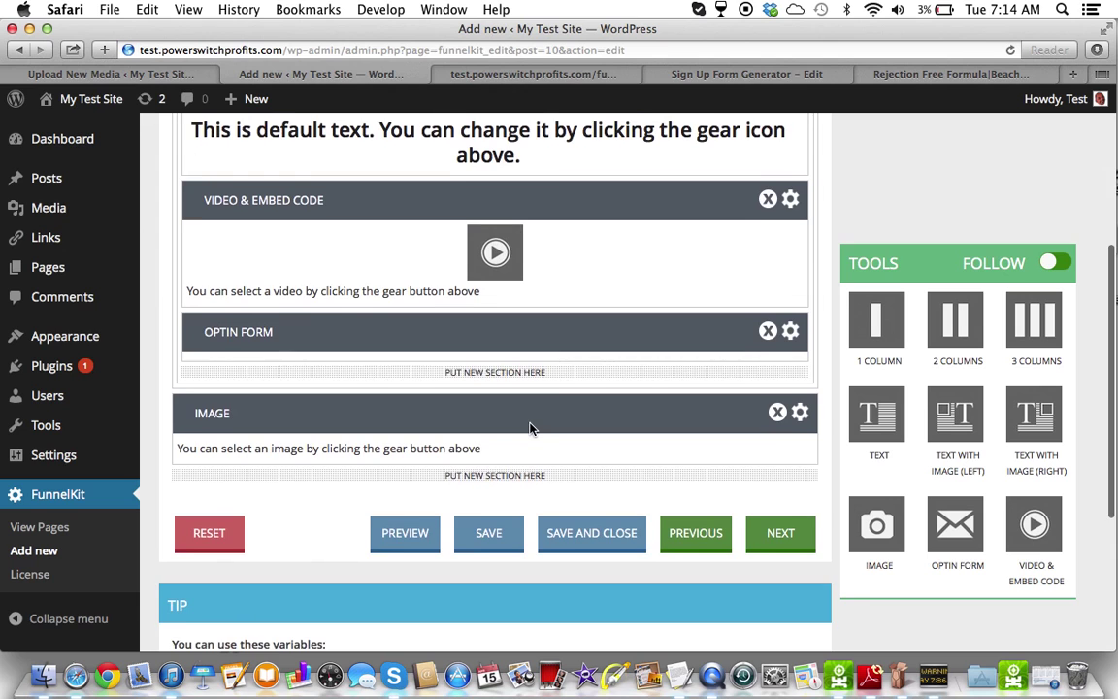
{"action": "scroll", "coordinate": [530, 428], "scroll_direction": "up", "scroll_amount": 5}
{"action": "scroll", "coordinate": [530, 428], "scroll_direction": "down", "scroll_amount": 2}
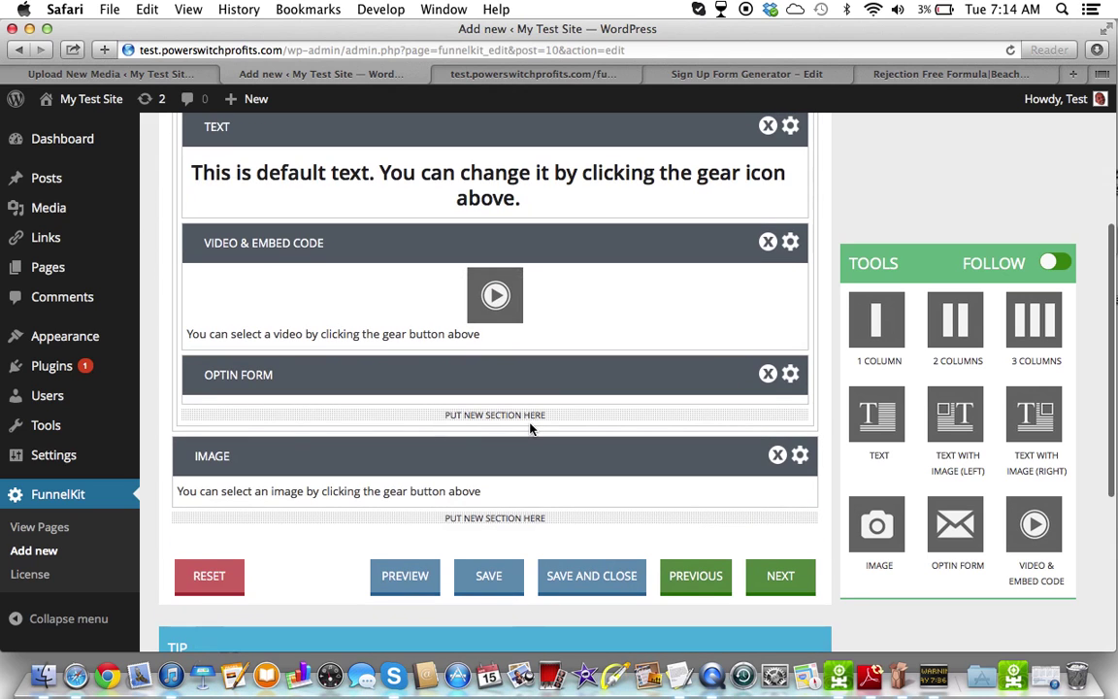
{"action": "scroll", "coordinate": [530, 428], "scroll_direction": "up", "scroll_amount": 3}
{"action": "scroll", "coordinate": [530, 428], "scroll_direction": "up", "scroll_amount": 2}
{"action": "scroll", "coordinate": [530, 429], "scroll_direction": "down", "scroll_amount": 4}
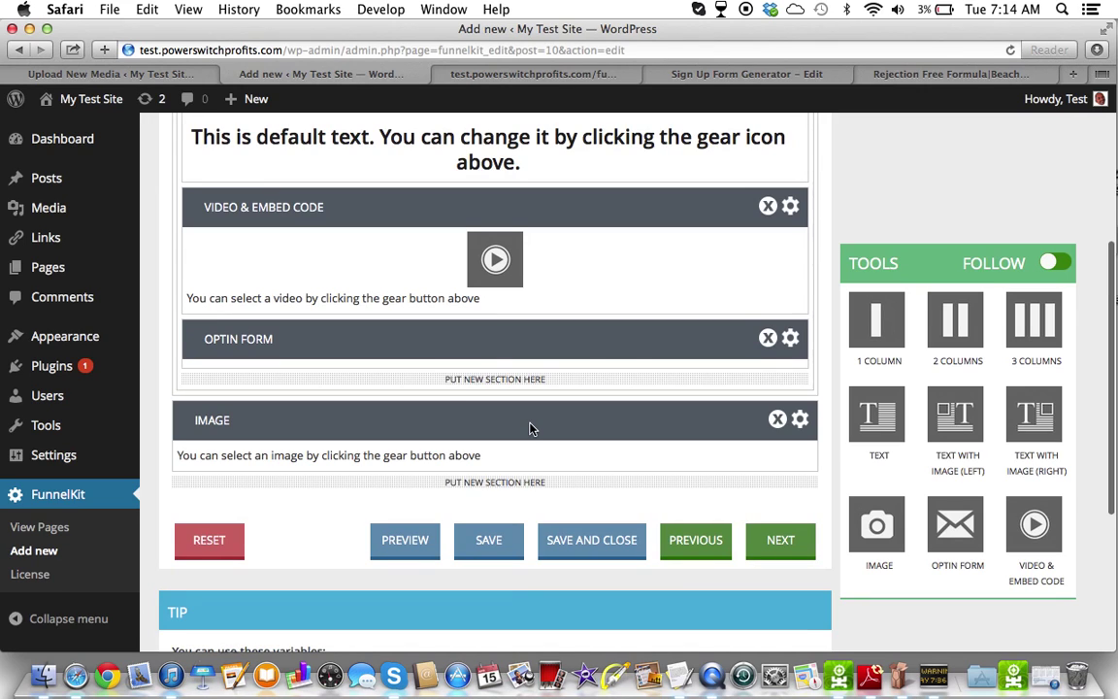
{"action": "scroll", "coordinate": [530, 428], "scroll_direction": "up", "scroll_amount": 2}
{"action": "scroll", "coordinate": [613, 417], "scroll_direction": "down", "scroll_amount": 1}
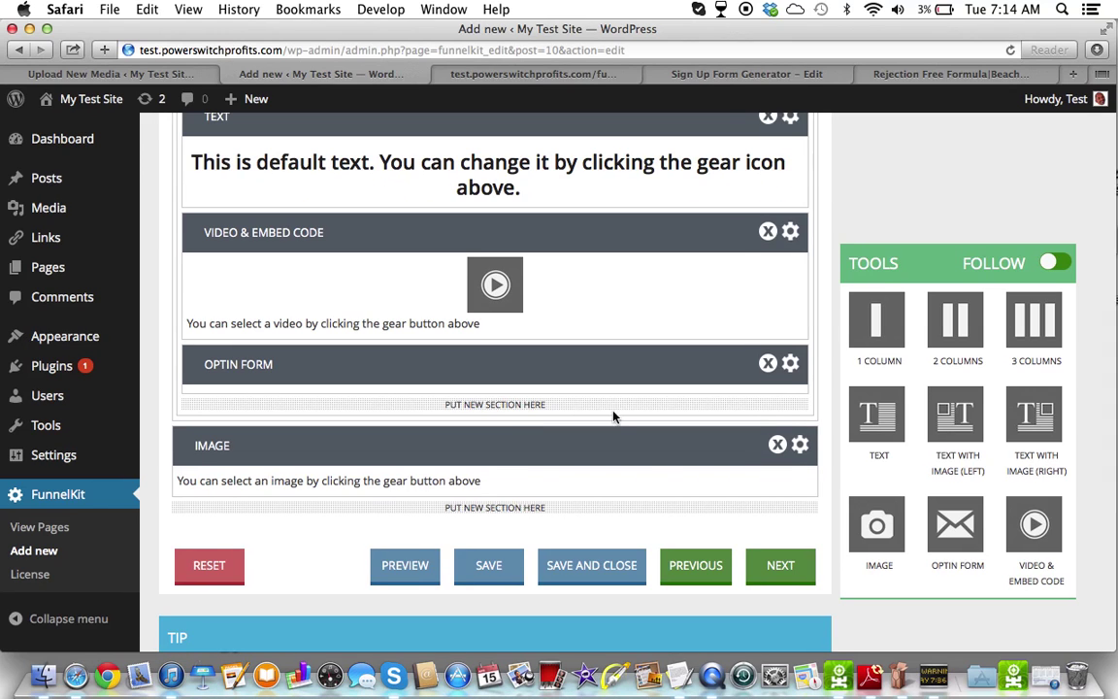
{"action": "scroll", "coordinate": [649, 461], "scroll_direction": "down", "scroll_amount": 2}
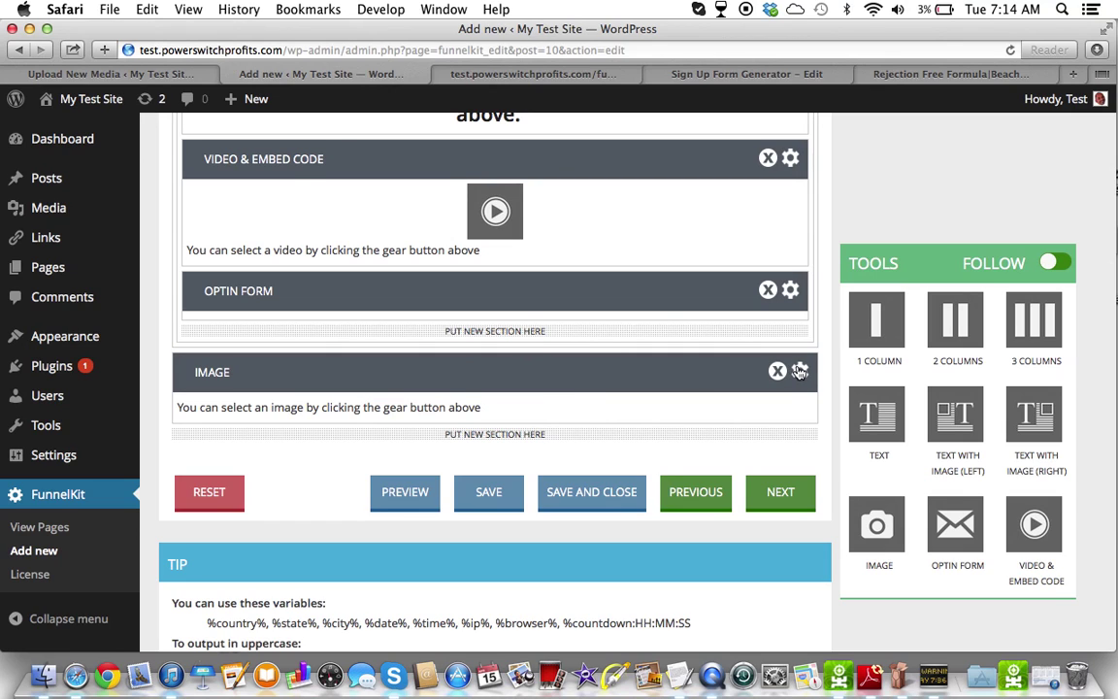
{"action": "left_click", "coordinate": [800, 372]}
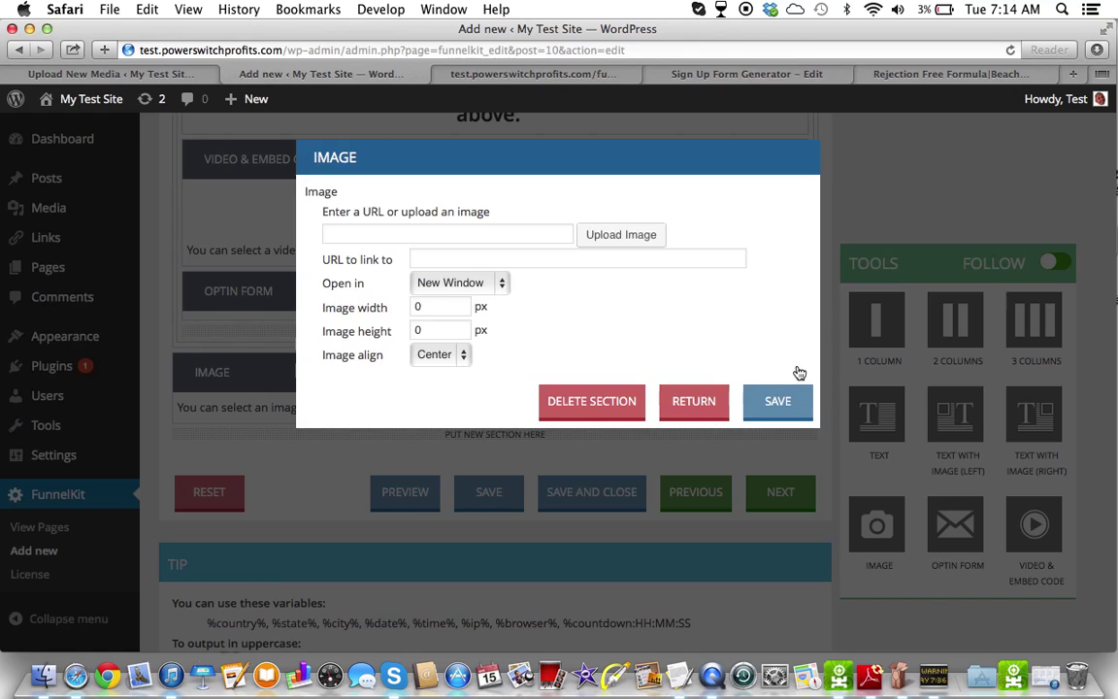
{"action": "left_click", "coordinate": [622, 235]}
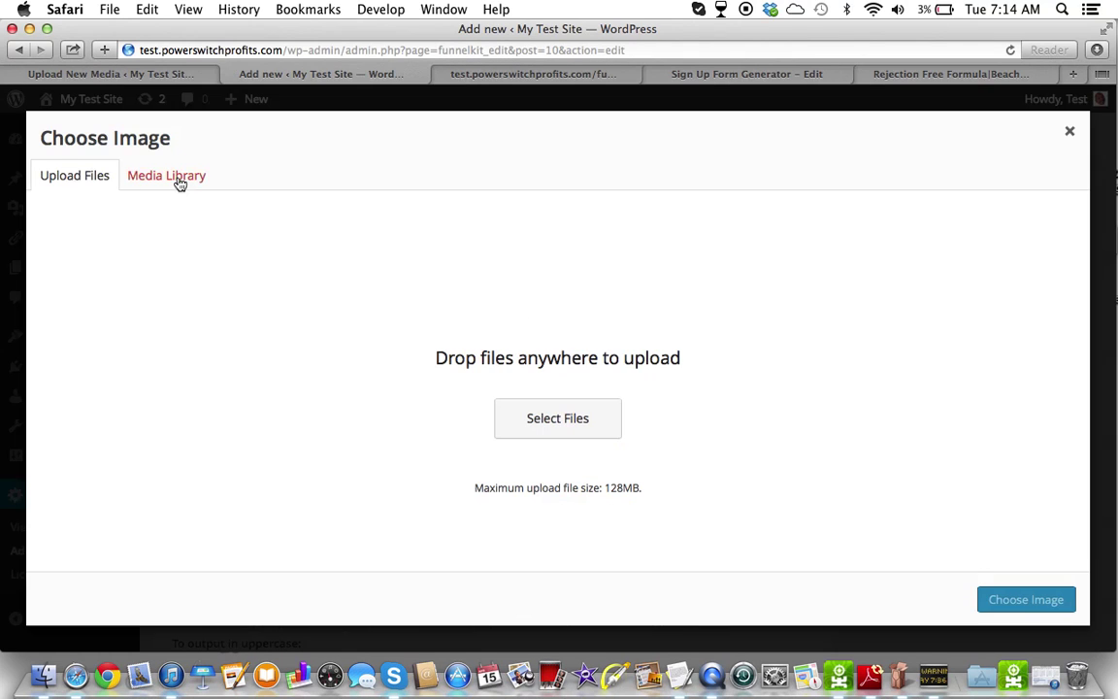
{"action": "left_click", "coordinate": [178, 184]}
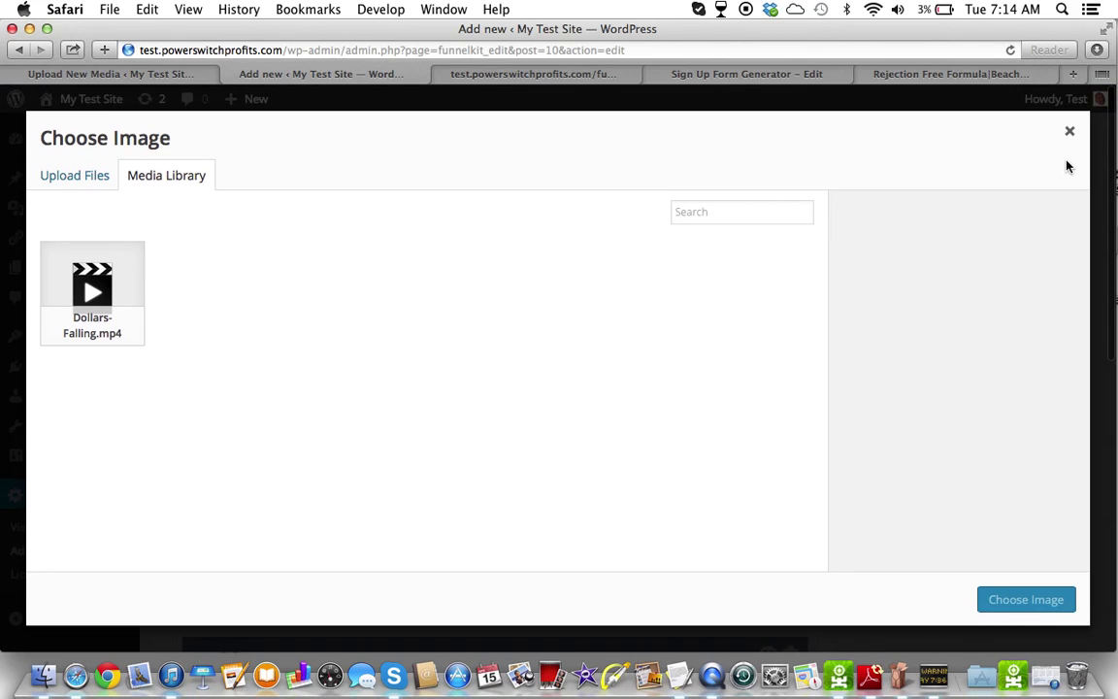
{"action": "left_click", "coordinate": [1071, 134]}
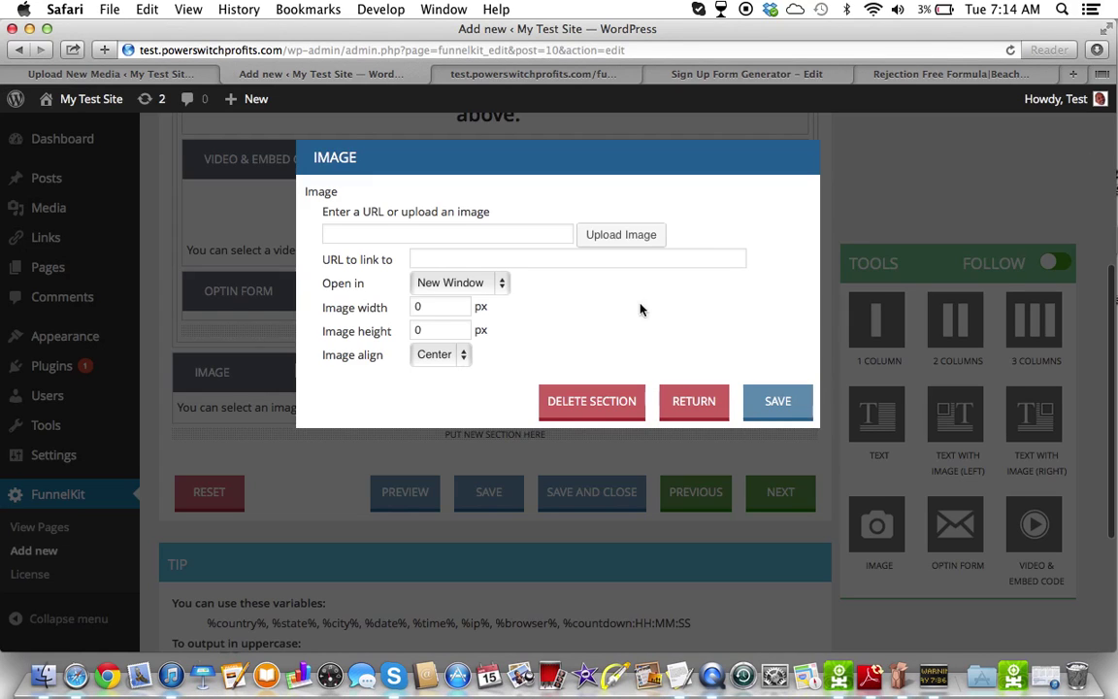
{"action": "left_click", "coordinate": [777, 404]}
Step: Save the capture page and dismiss the saved confirmation
{"action": "scroll", "coordinate": [424, 450], "scroll_direction": "down", "scroll_amount": 2}
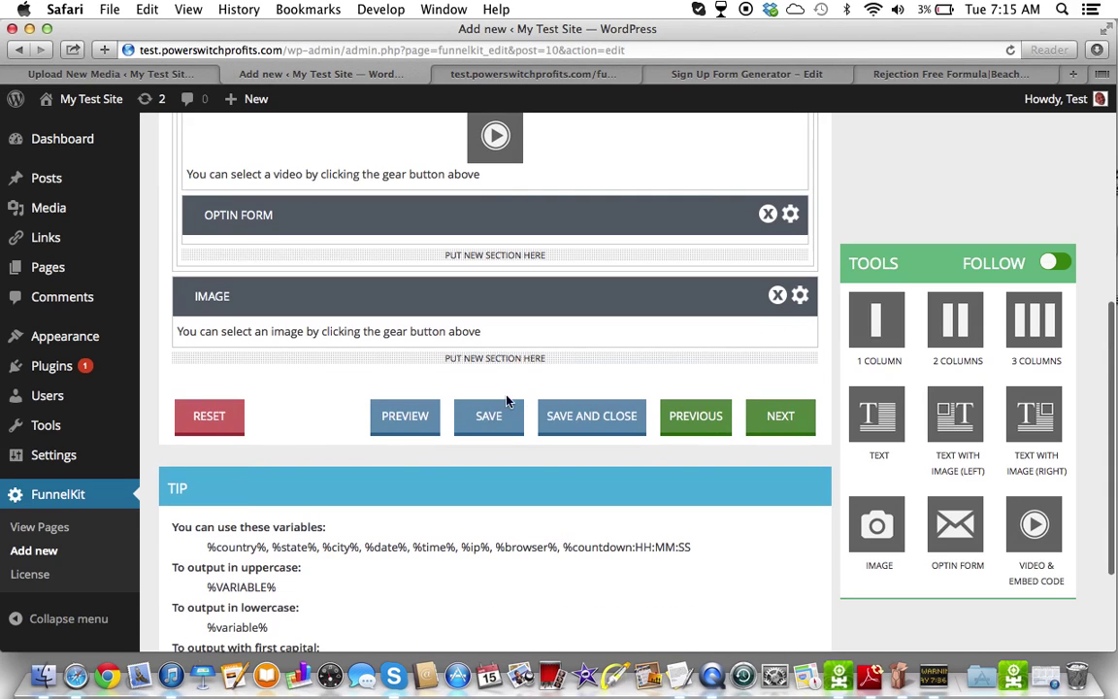
{"action": "left_click", "coordinate": [493, 417]}
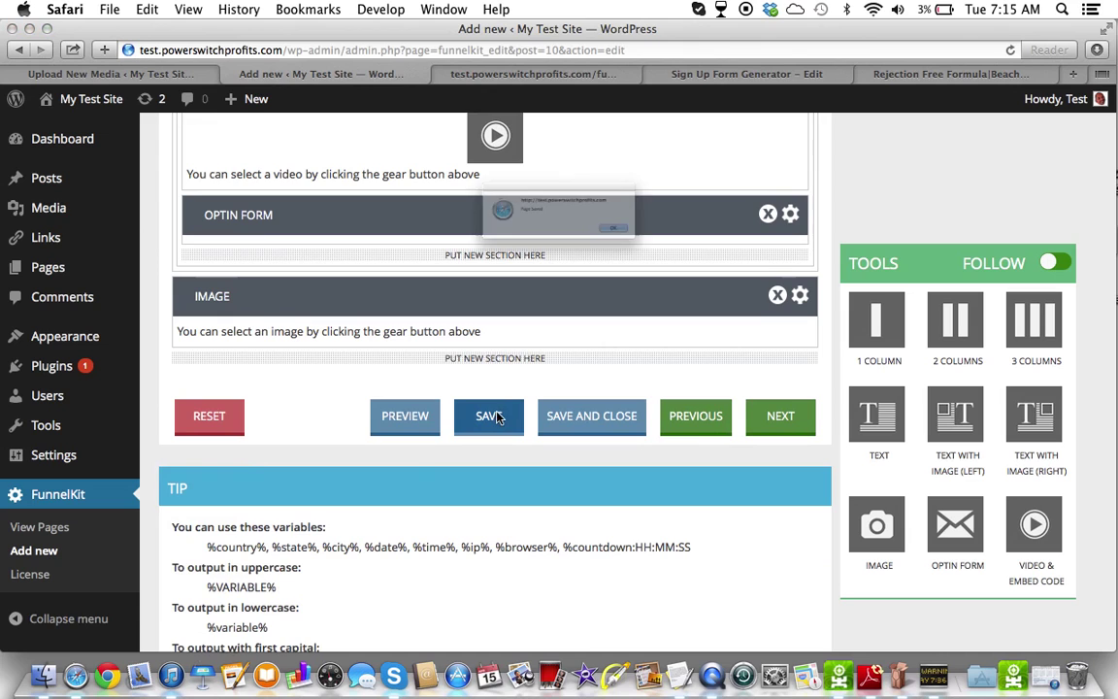
{"action": "left_click", "coordinate": [689, 256]}
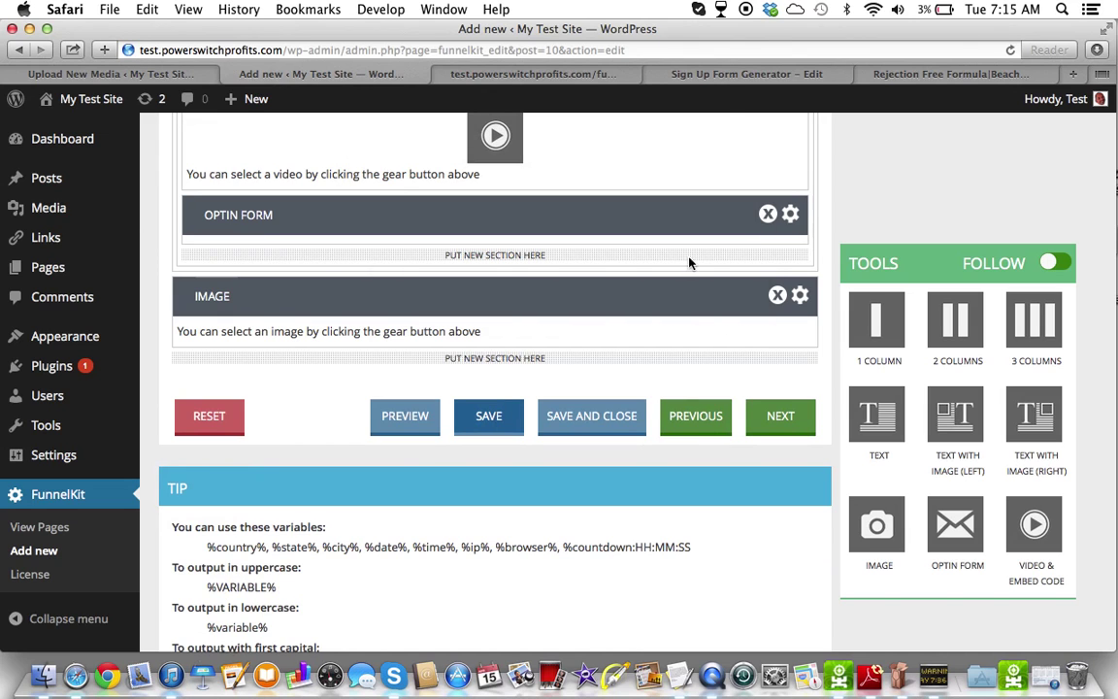
Step: Reload the live capture page to see the default headline over falling money
{"action": "left_click", "coordinate": [731, 75]}
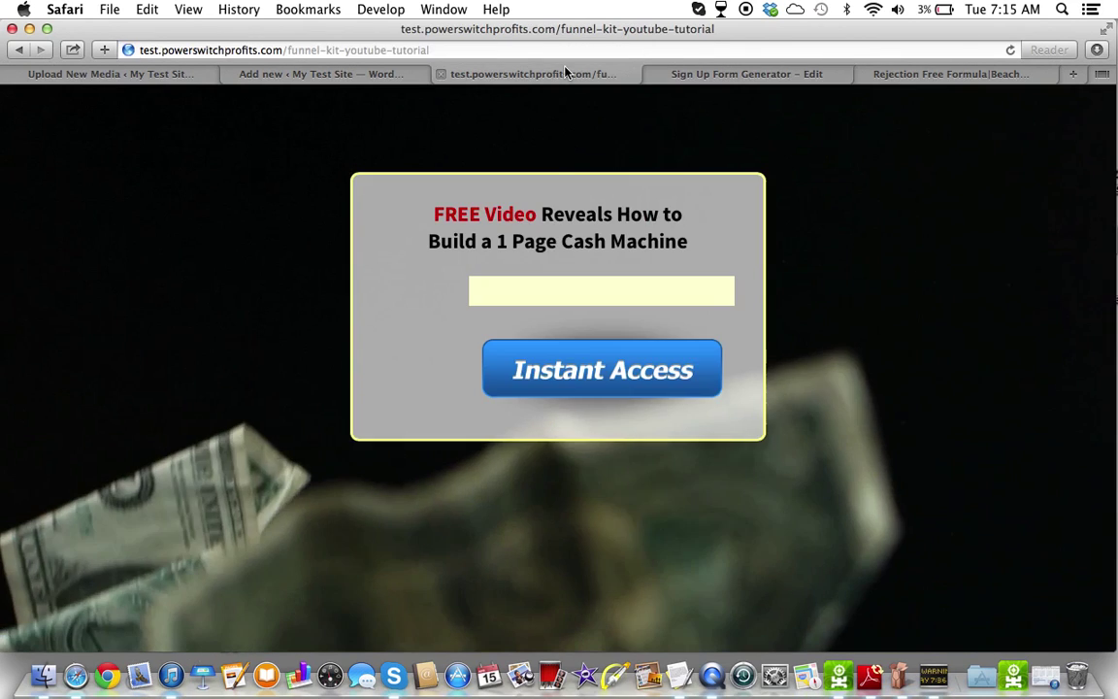
{"action": "left_click", "coordinate": [585, 72]}
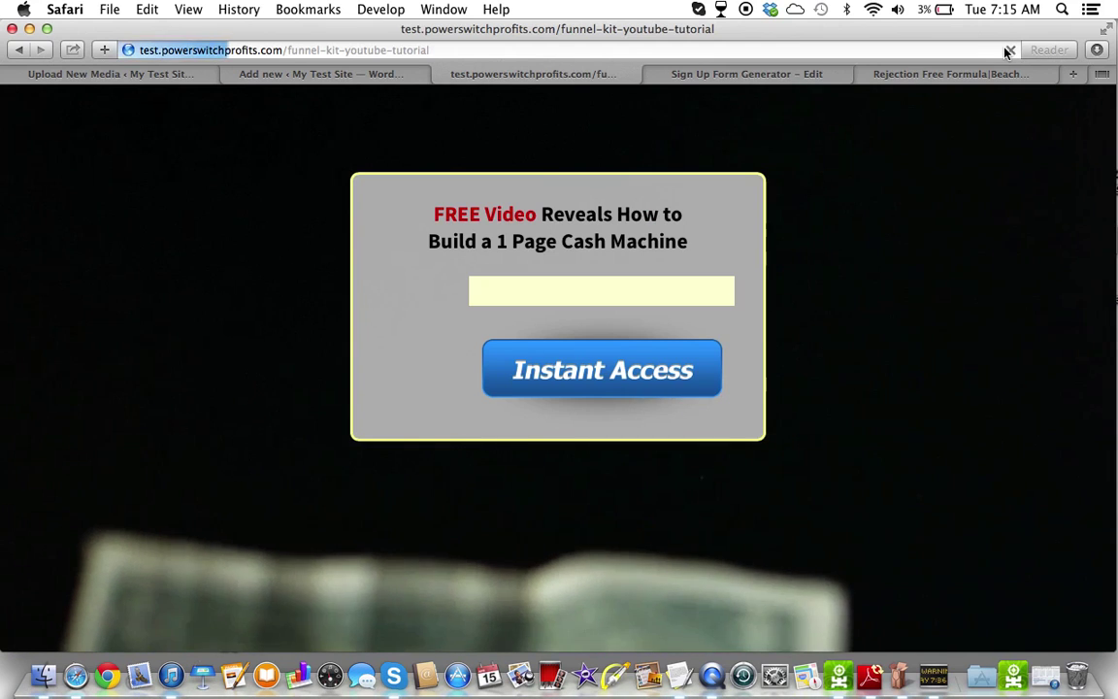
{"action": "left_click", "coordinate": [1010, 51]}
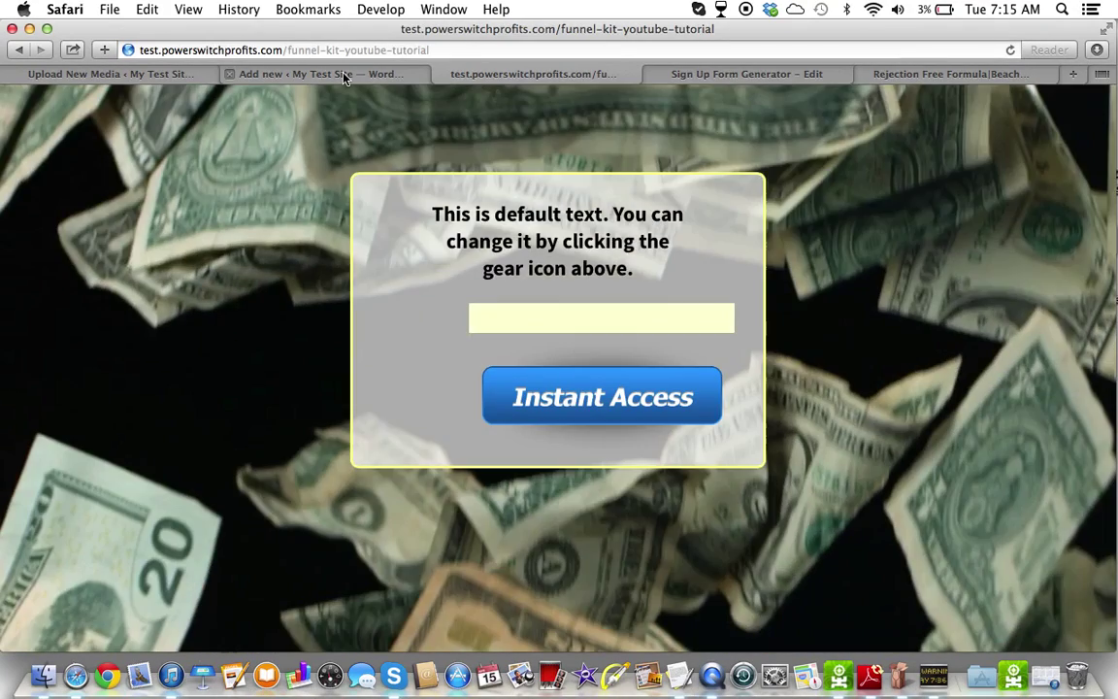
Step: Set the video block's width to 375 and turn on video autostart
{"action": "left_click", "coordinate": [309, 72]}
{"action": "scroll", "coordinate": [561, 374], "scroll_direction": "up", "scroll_amount": 3}
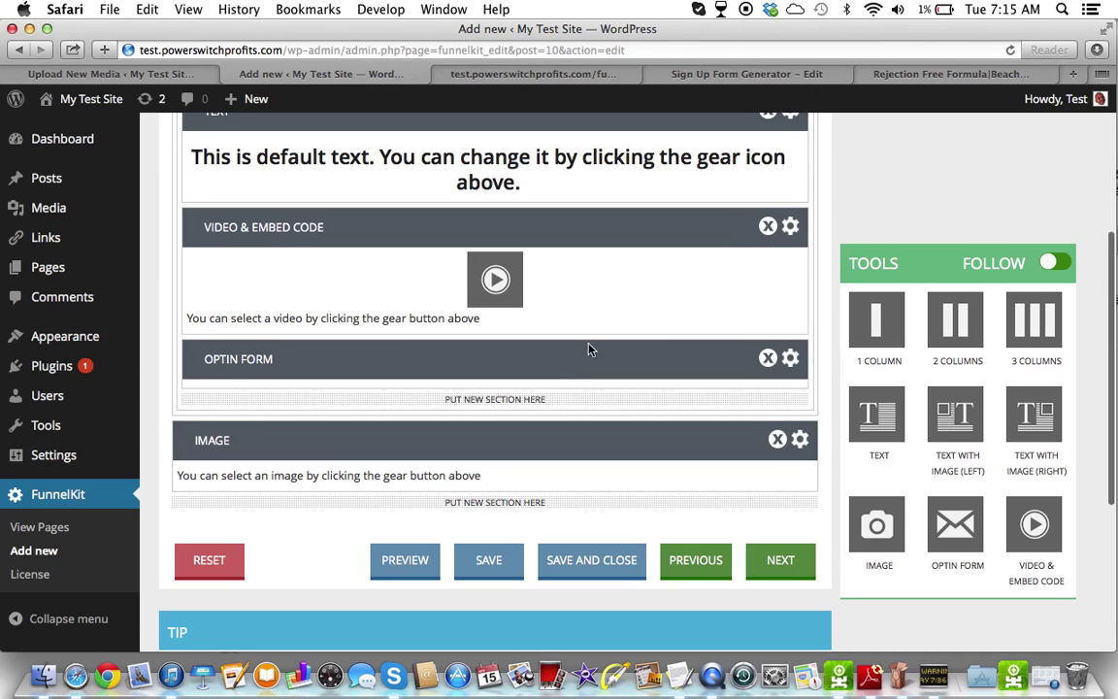
{"action": "left_click", "coordinate": [792, 225]}
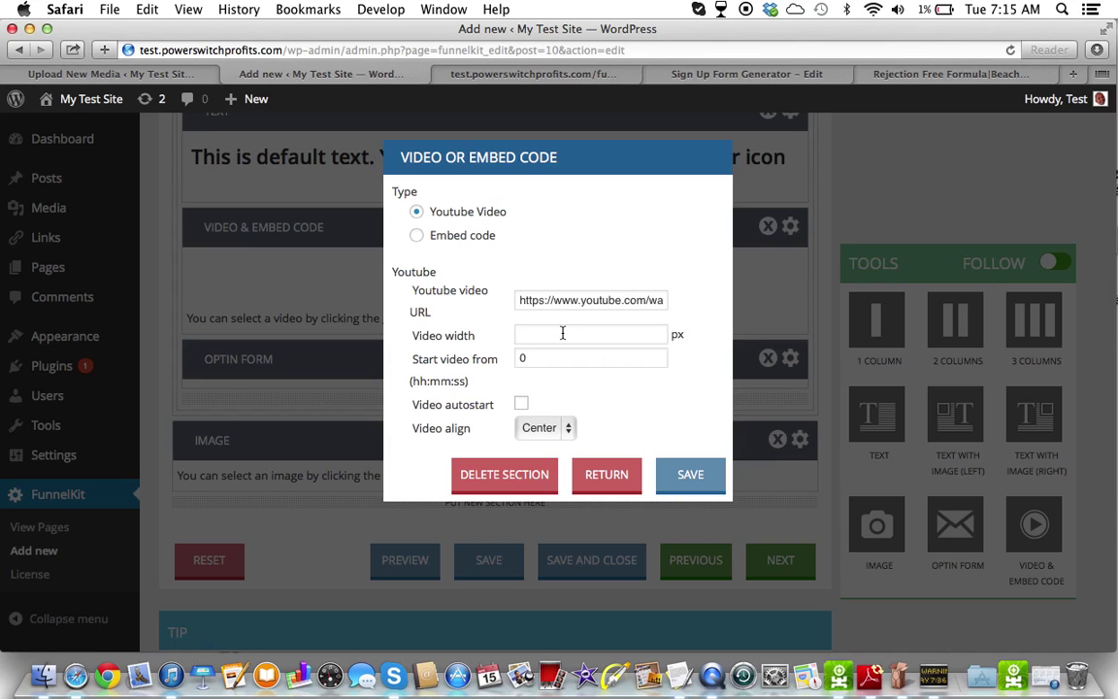
{"action": "left_click", "coordinate": [531, 333]}
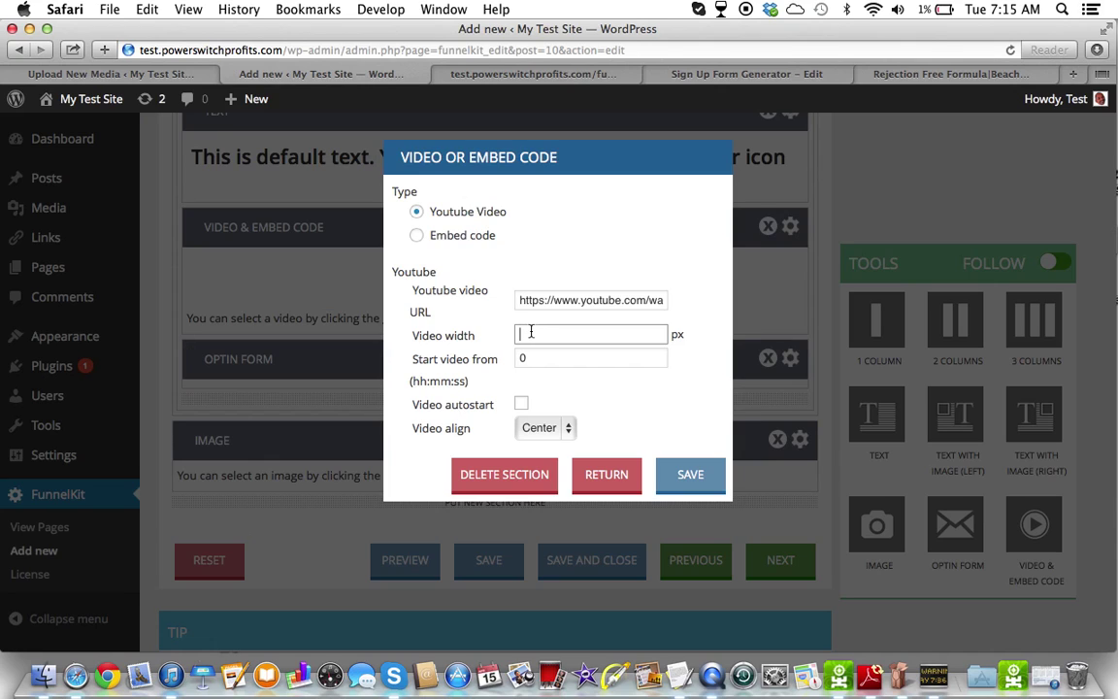
{"action": "type", "text": "35"}
{"action": "left_click", "coordinate": [521, 403]}
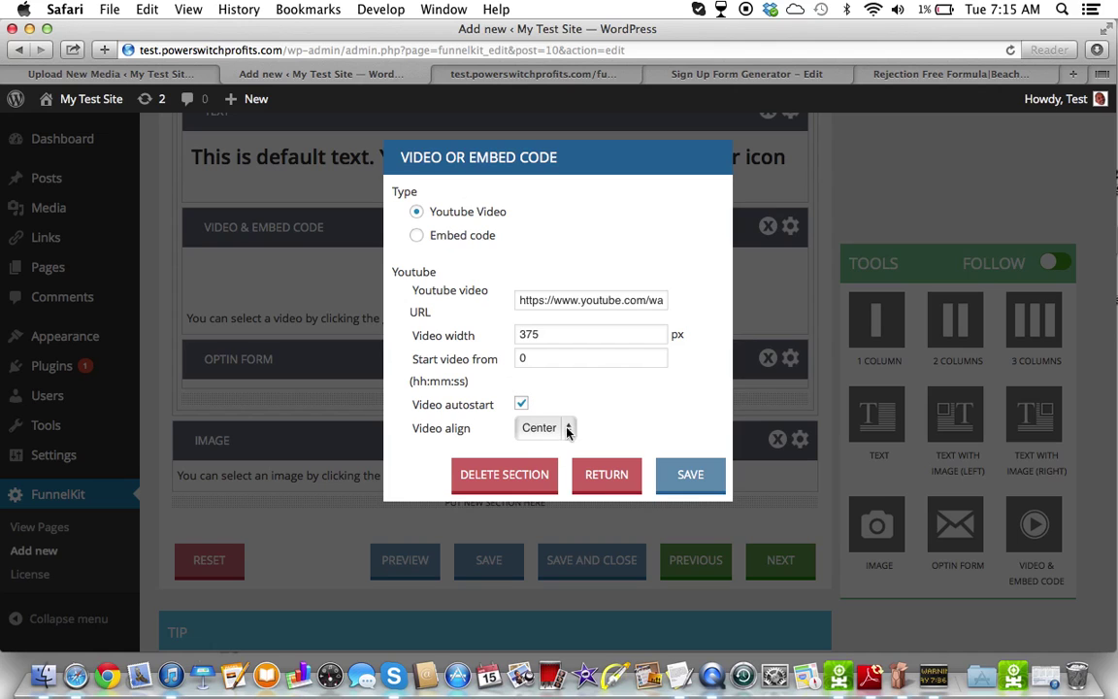
{"action": "left_click", "coordinate": [686, 473]}
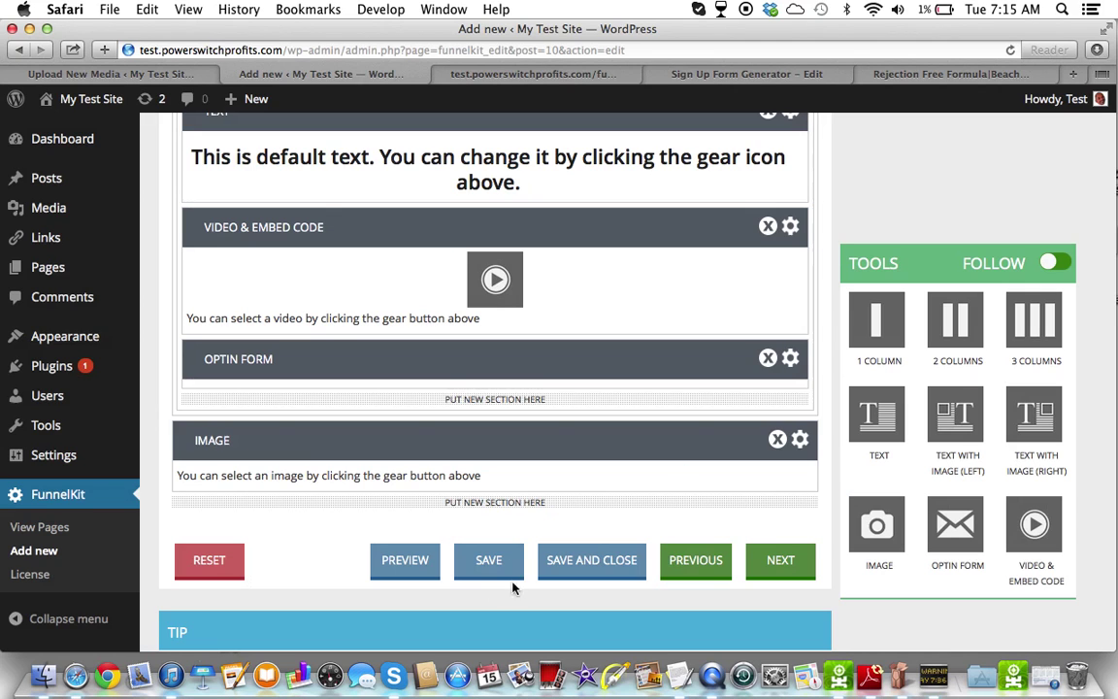
Step: Save the capture page twice, dismissing each confirmation
{"action": "left_click", "coordinate": [489, 561]}
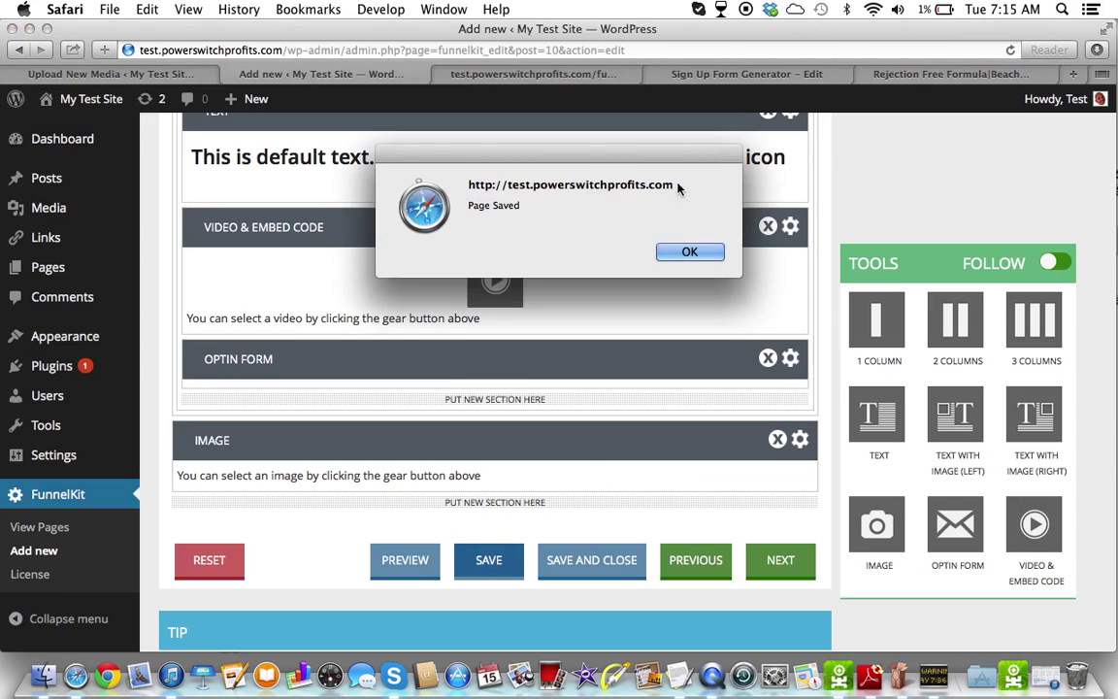
{"action": "left_click", "coordinate": [689, 253]}
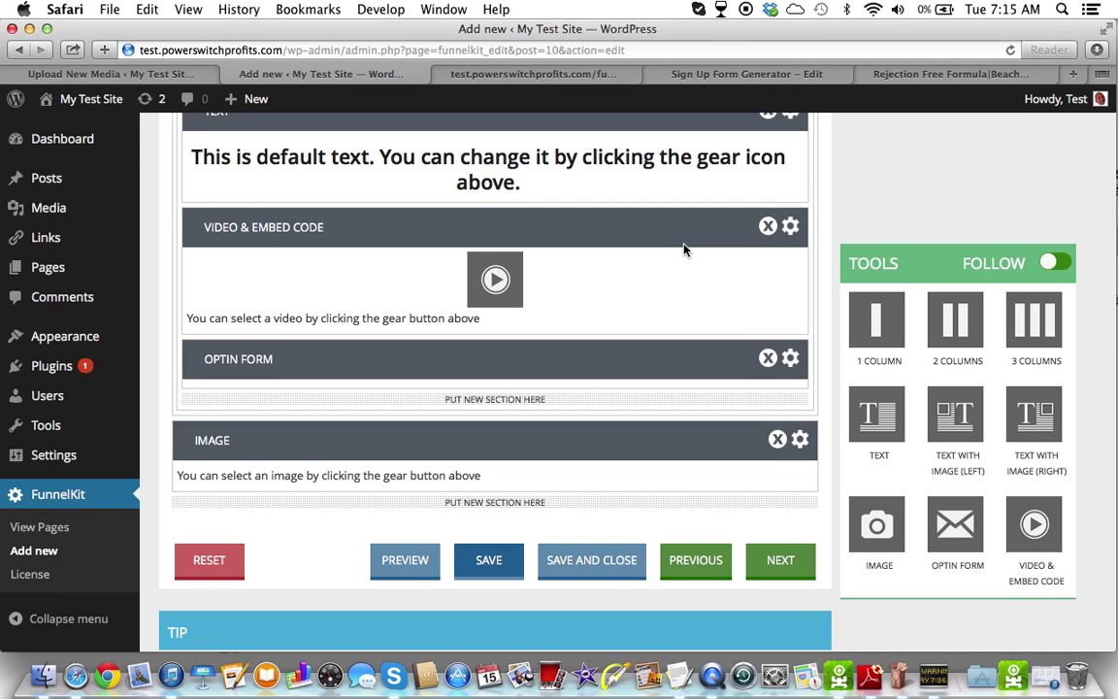
{"action": "left_click", "coordinate": [490, 558]}
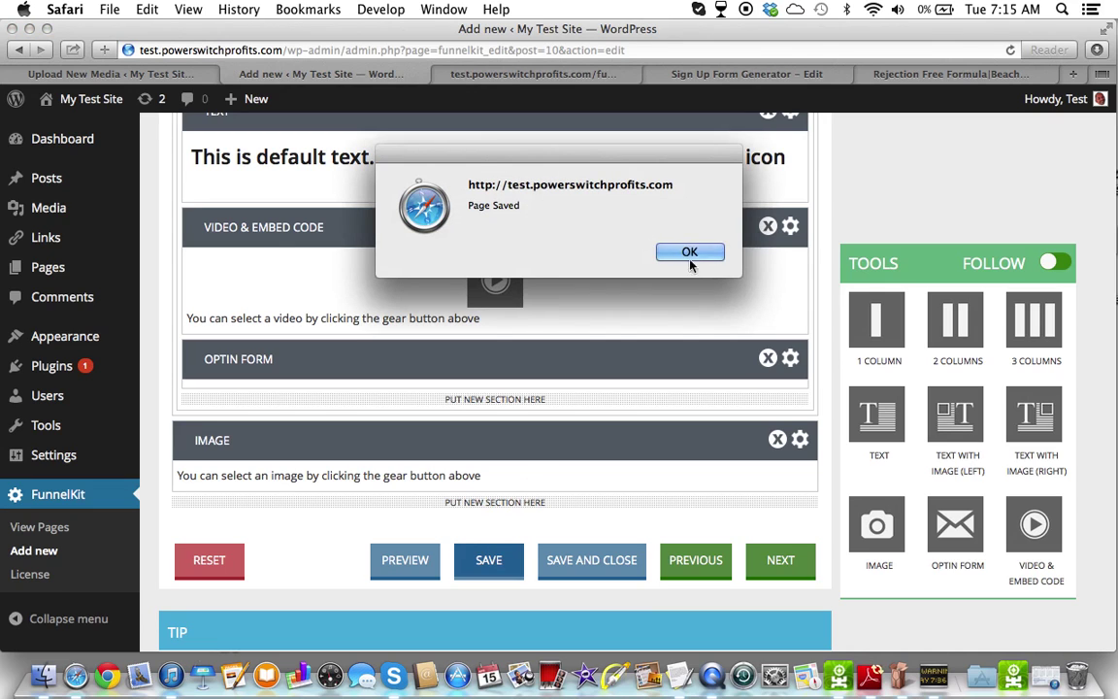
{"action": "left_click", "coordinate": [690, 253]}
Step: Reload the live capture page showing the opt-in box and Instant Access button
{"action": "left_click", "coordinate": [583, 75]}
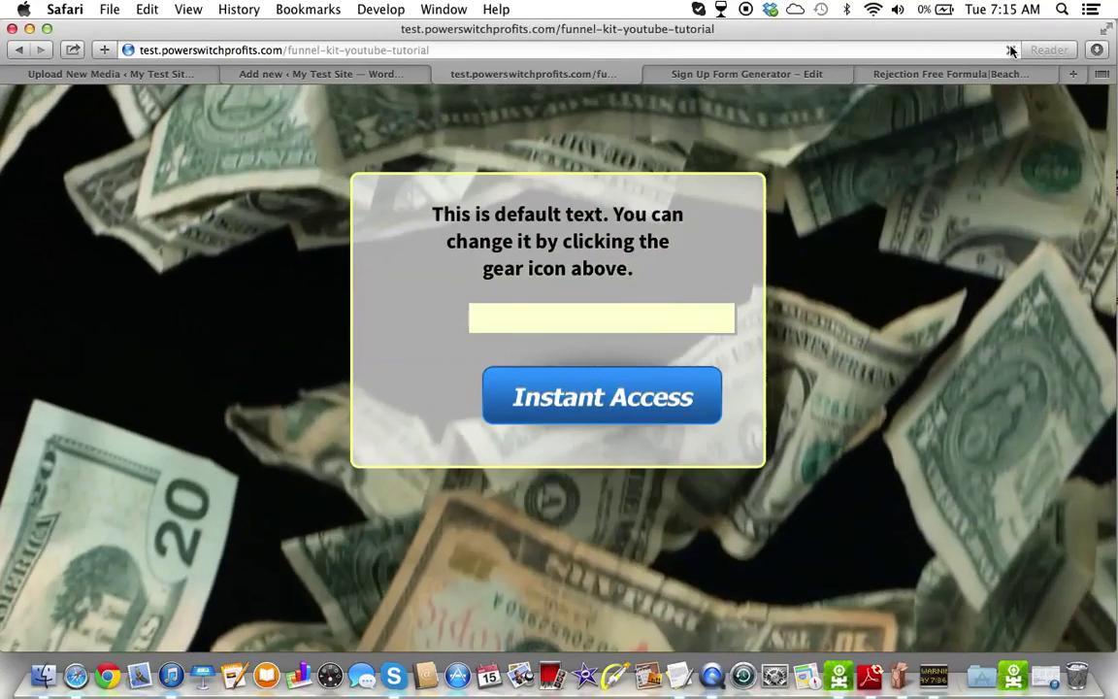
{"action": "left_click", "coordinate": [1011, 50]}
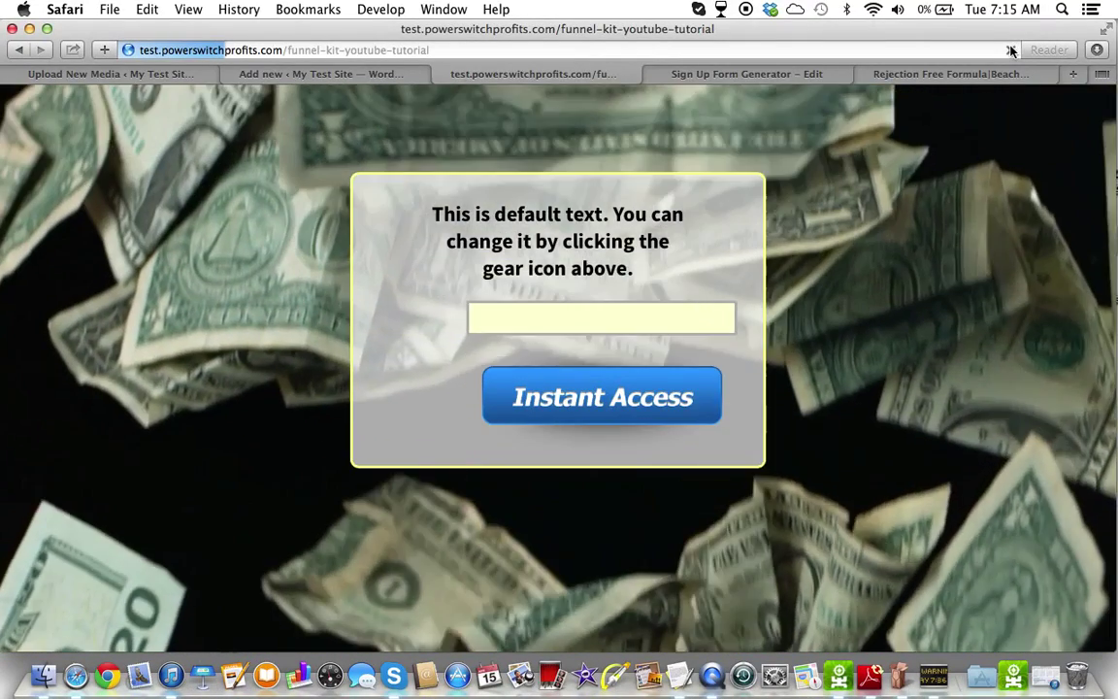